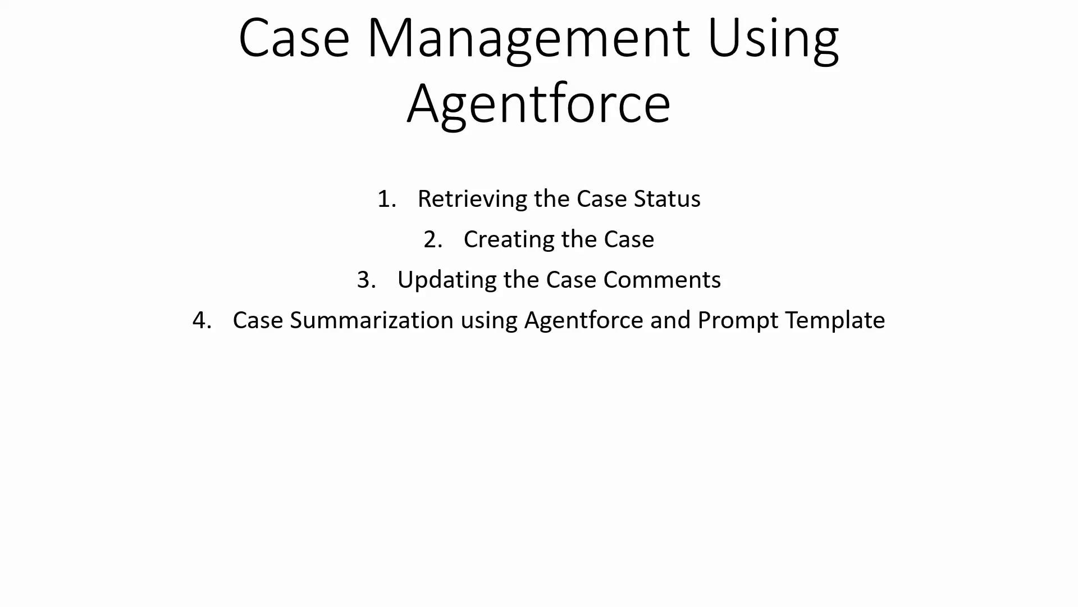
Step: End the slide show and switch to the Salesforce Setup page in Chrome
key("Escape")
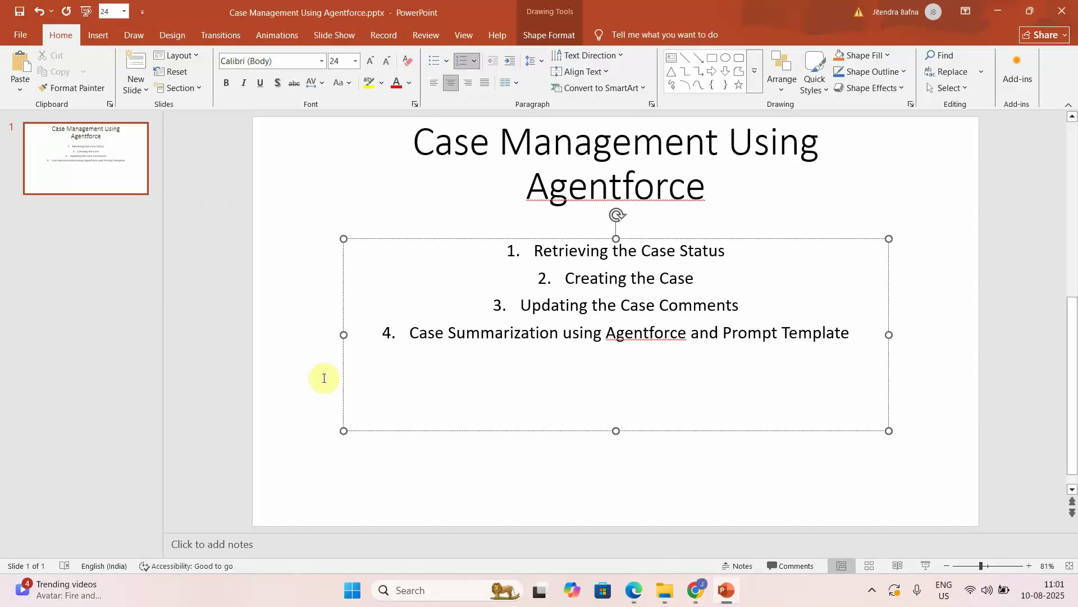
mouse_move(705, 602)
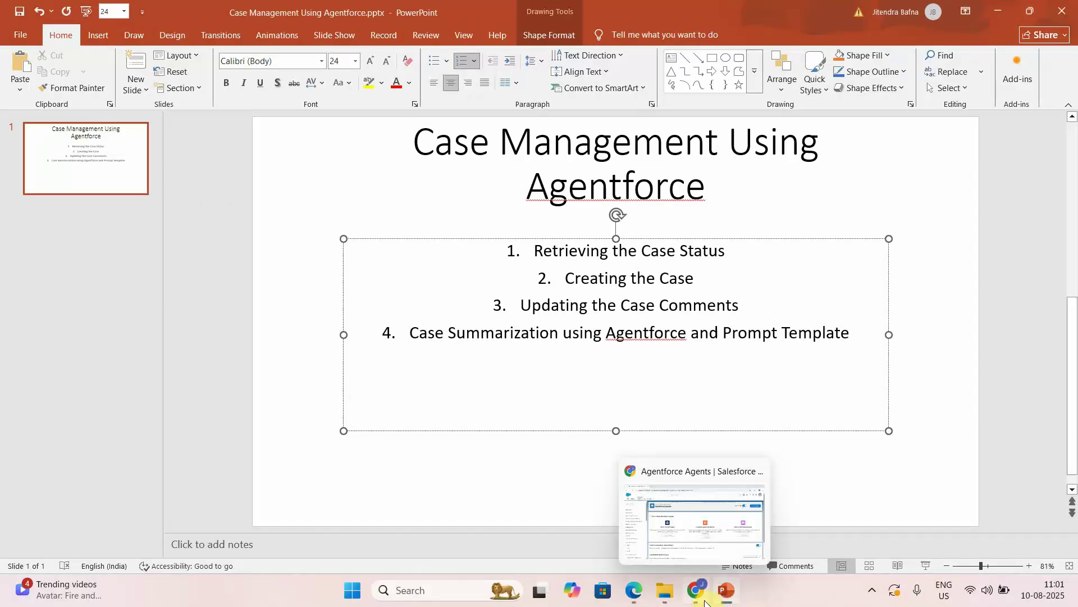
left_click(696, 541)
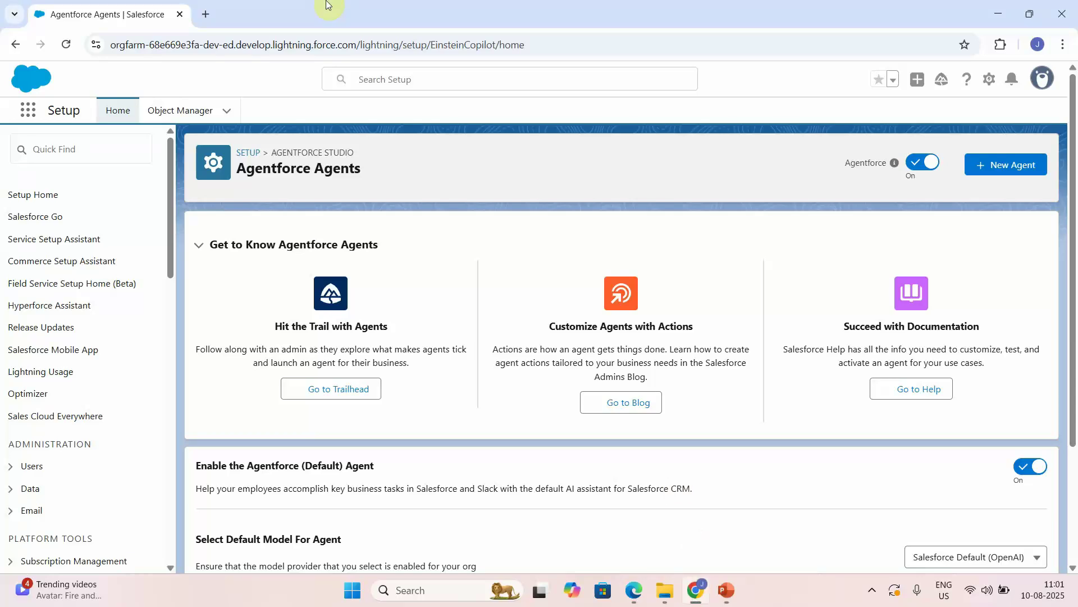
Step: Search Setup for "promp" and open Prompt Builder
left_click(275, 101)
left_click(991, 79)
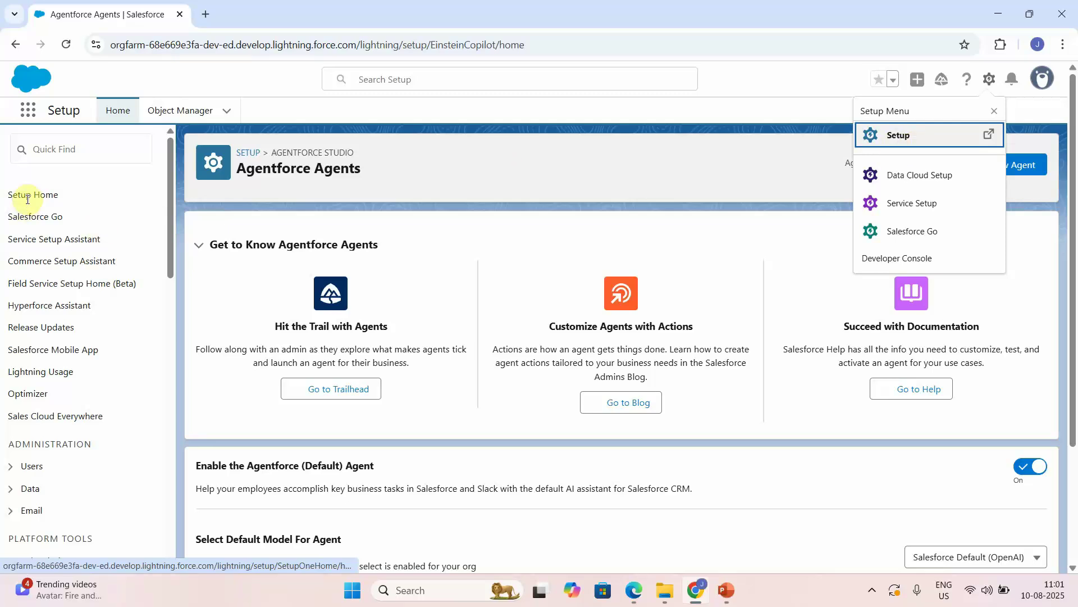
left_click(107, 160)
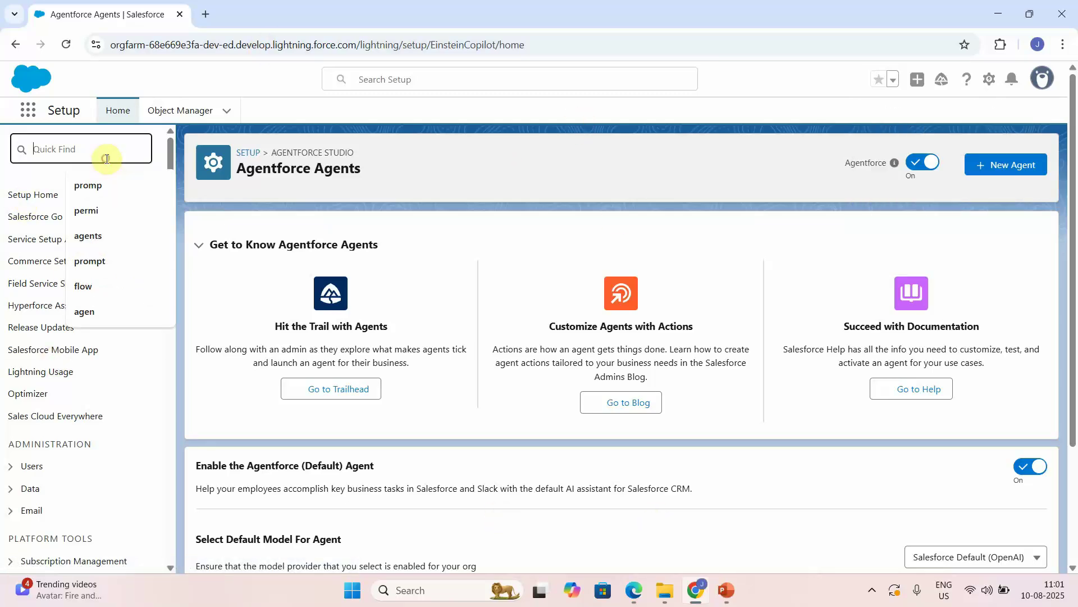
type("pro")
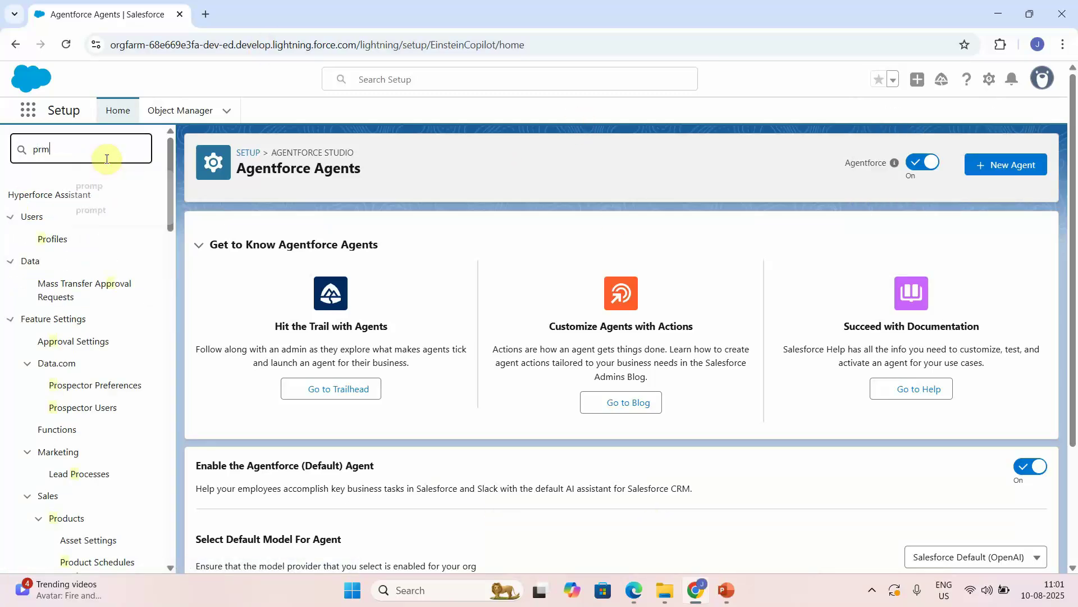
type("mpt")
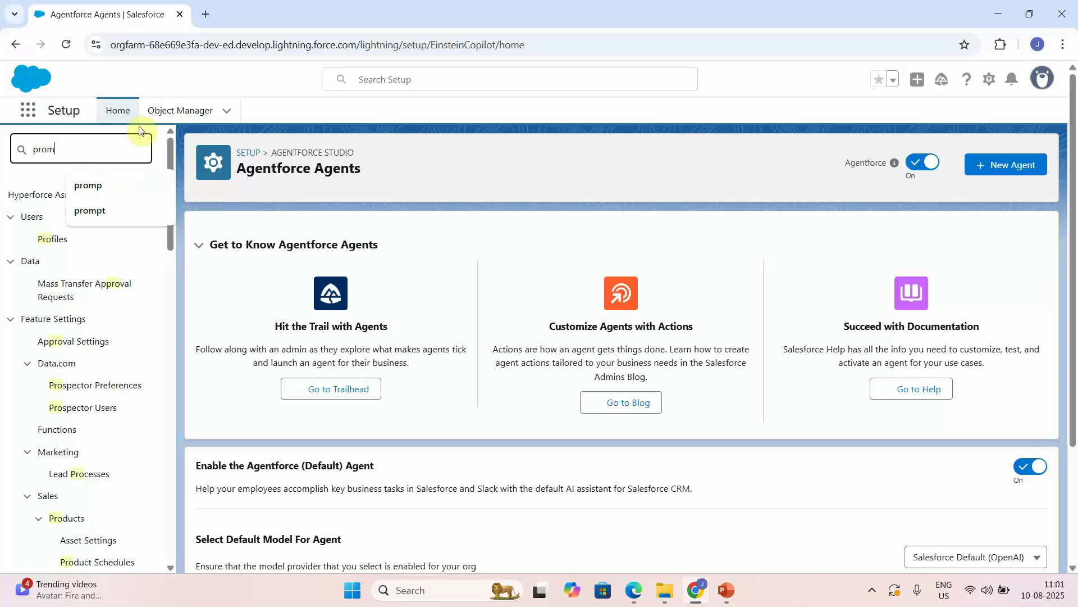
left_click(121, 196)
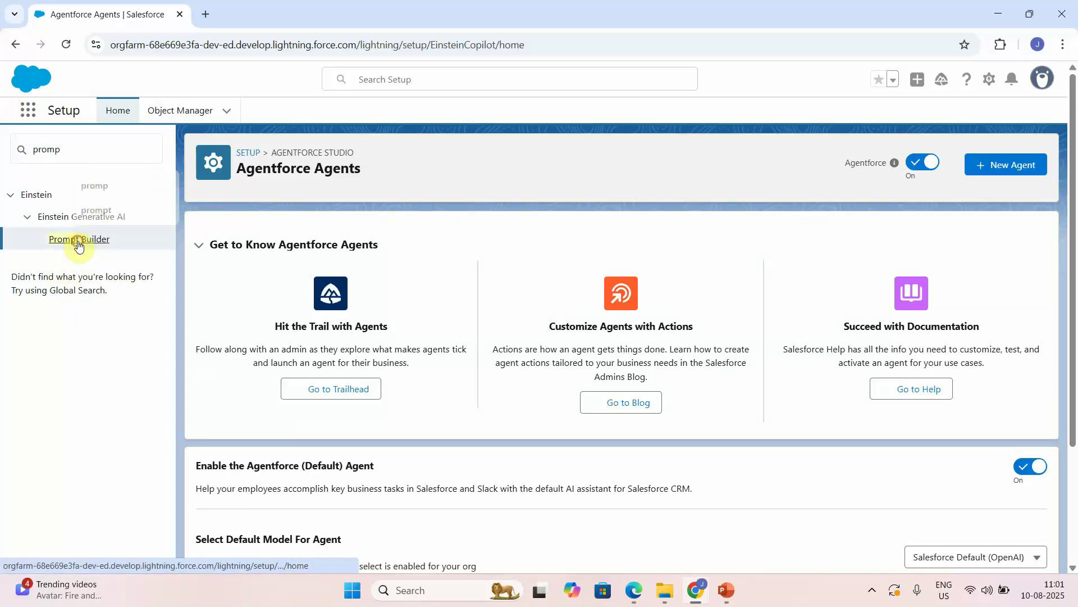
left_click(79, 245)
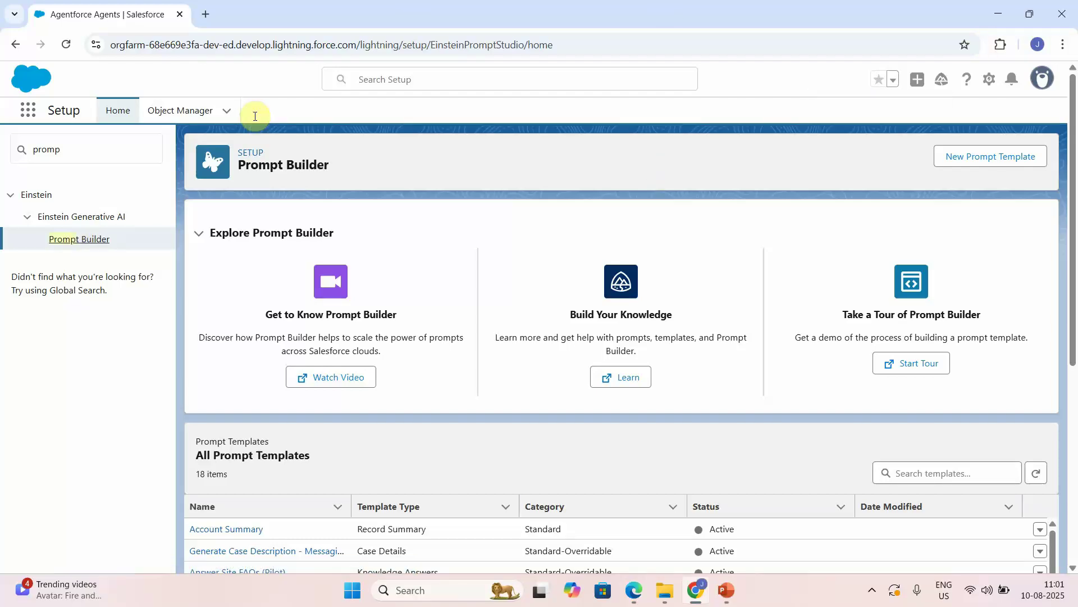
left_click(87, 240)
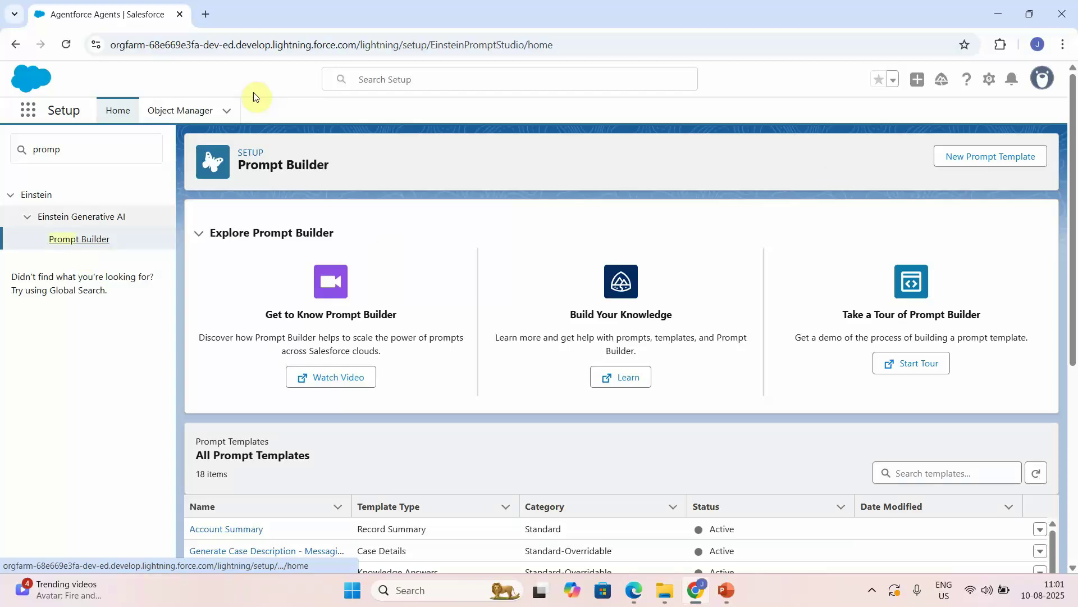
Step: Start a new prompt template of type Record Summary and name it "Agentforce Case Summary Prompt RS"
left_click(967, 150)
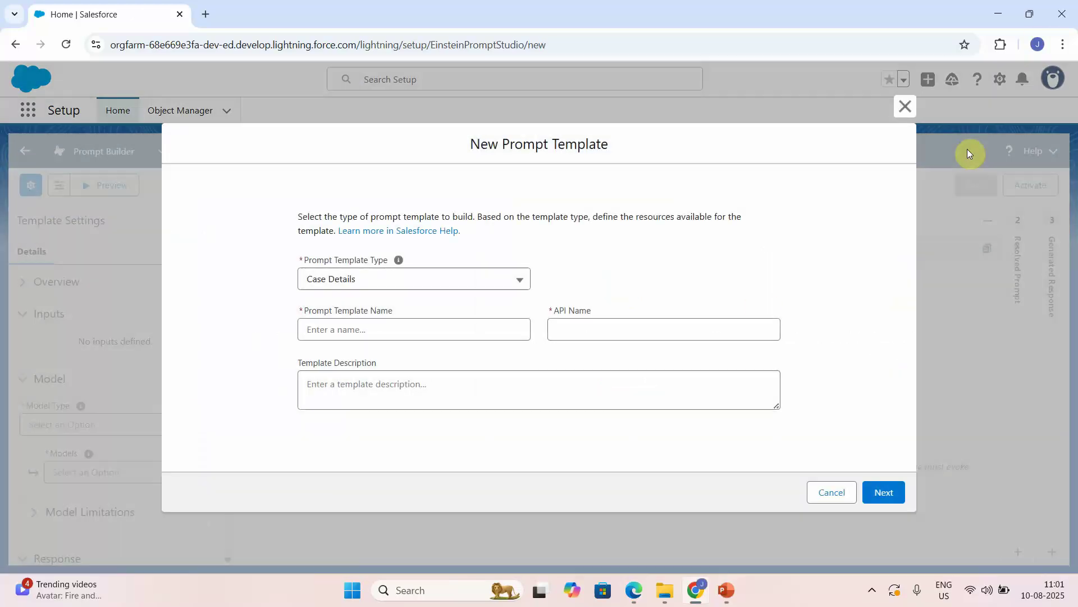
left_click(500, 281)
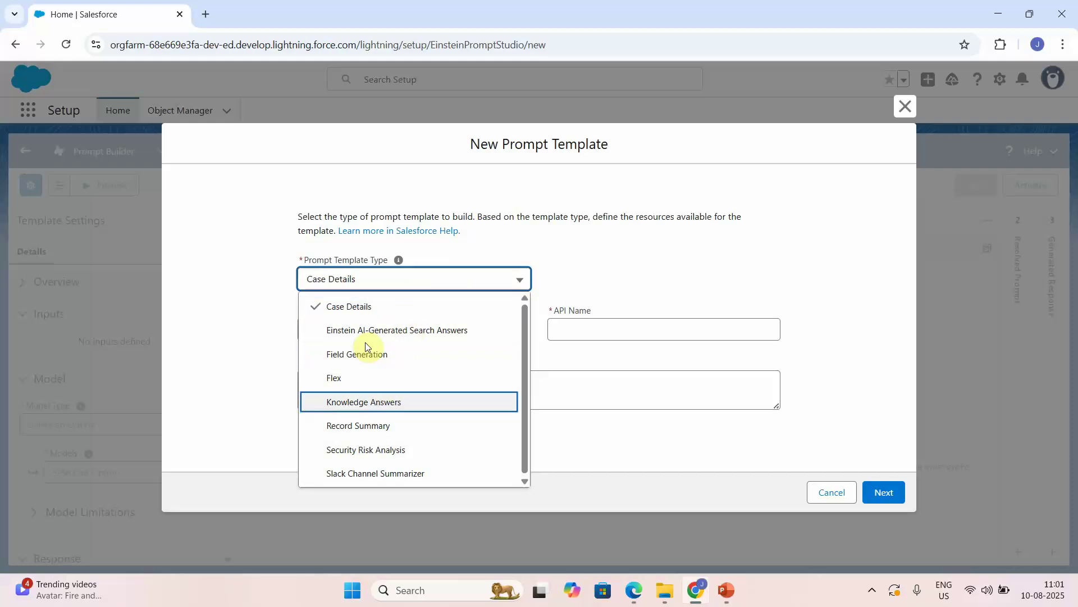
left_click(382, 423)
left_click(425, 302)
type("Agentforc")
type("e Cas")
type("e D")
type("Su")
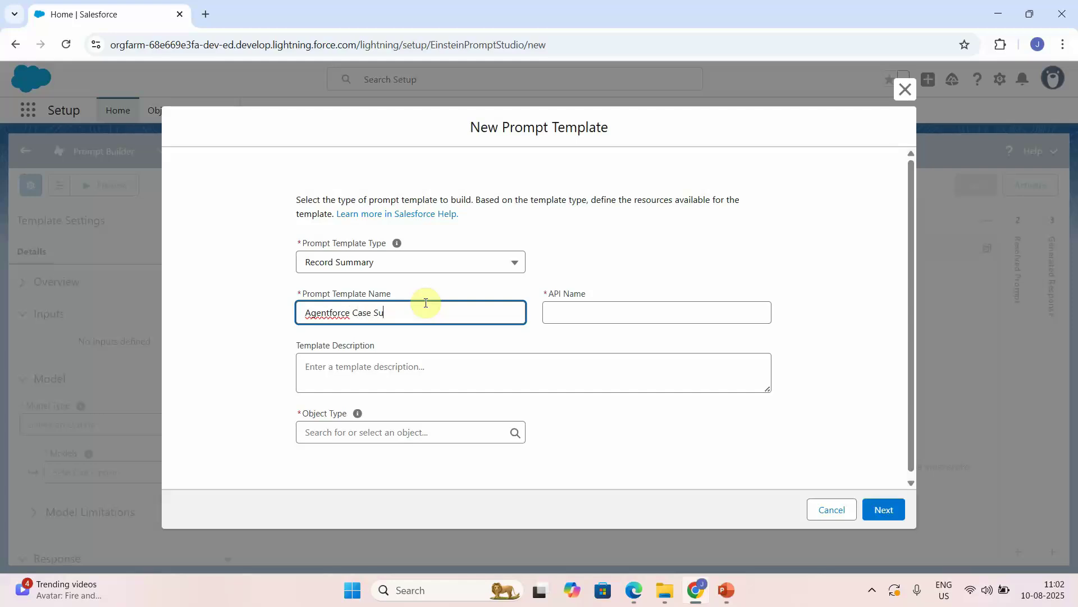
type("mmary Prompt RS")
left_click(91, 385)
Step: Enter the description "This prompt template will summarize the case", choose the Case object type and continue to the prompt editor
left_click(344, 379)
type("This prom")
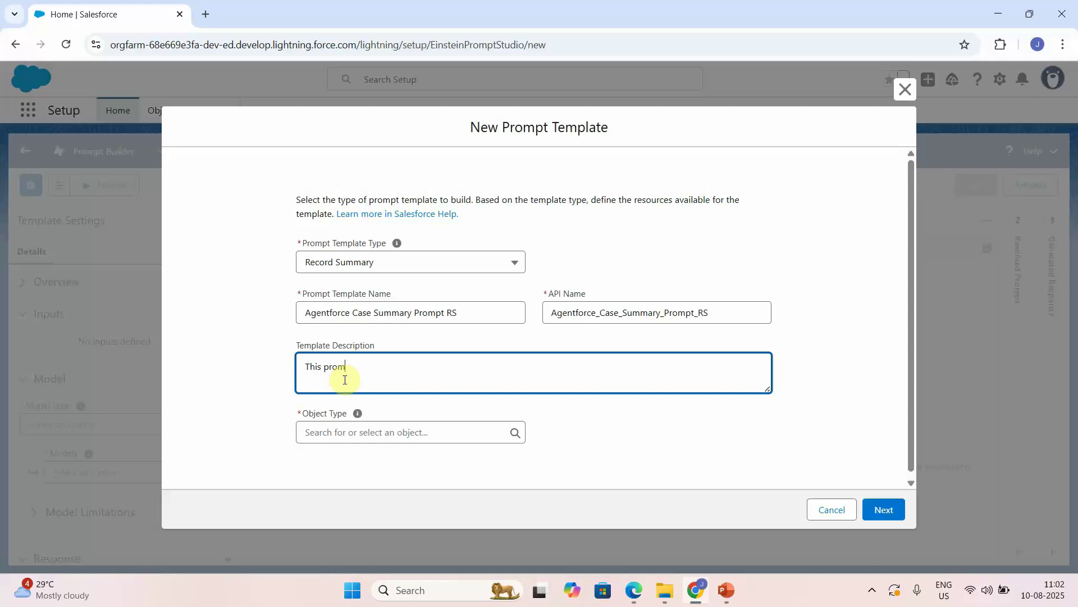
type("pt template will summari")
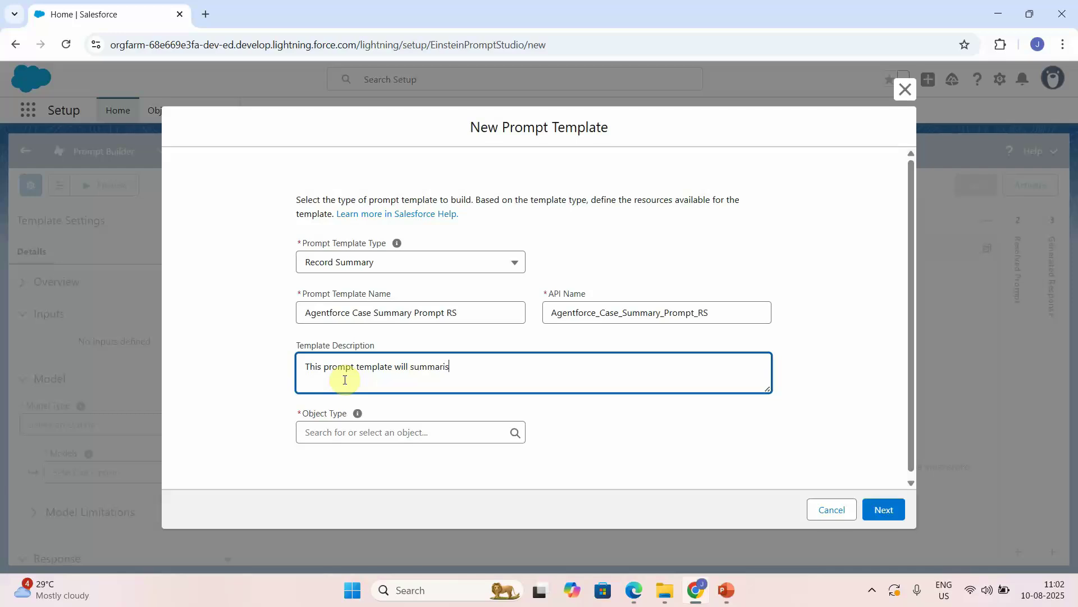
type("ze the case")
left_click(398, 433)
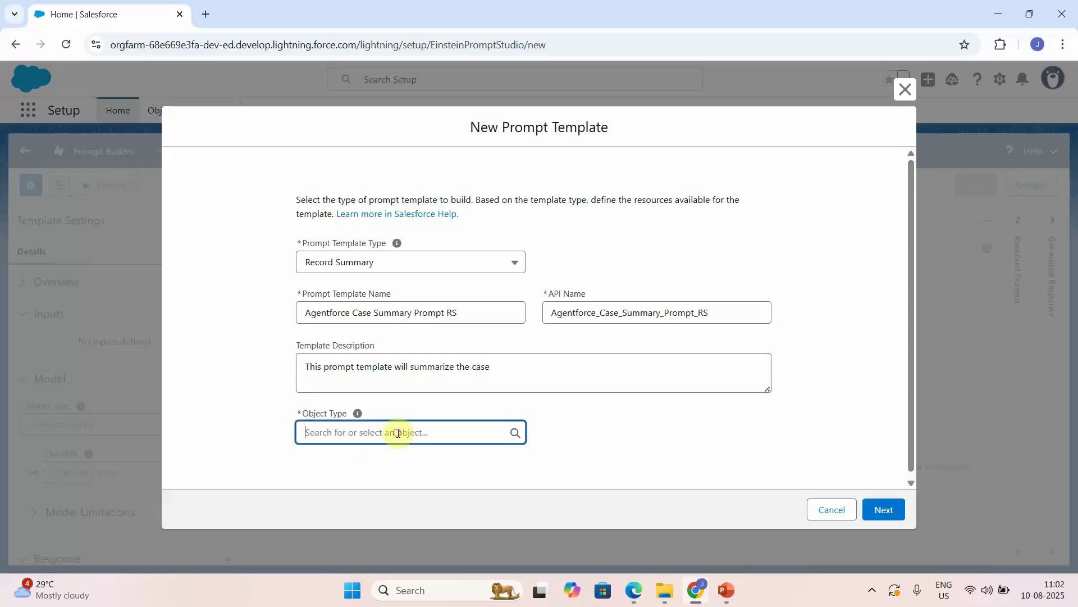
type("case")
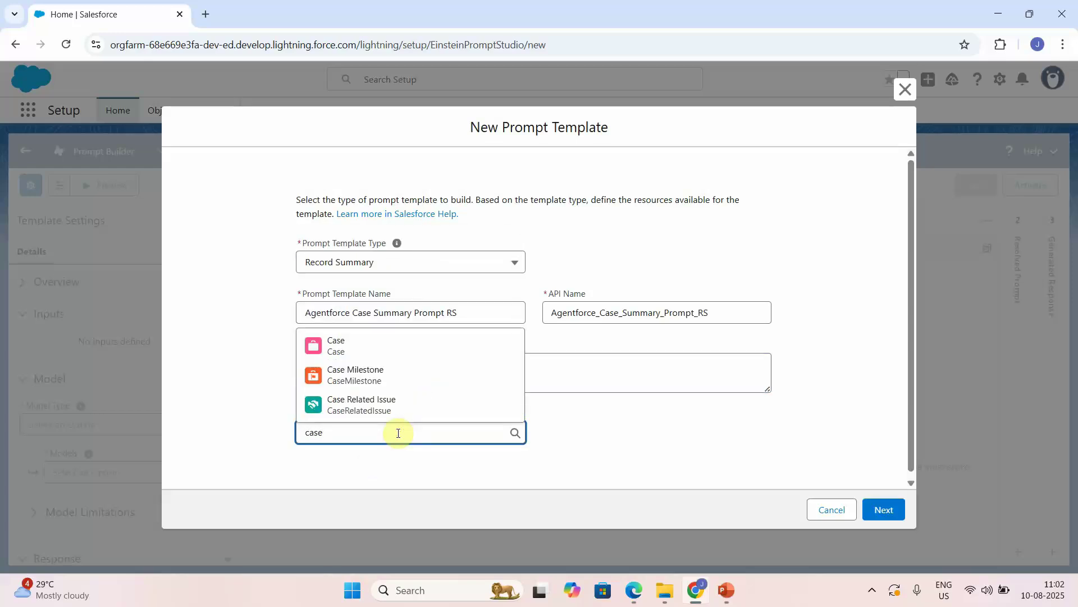
left_click(396, 348)
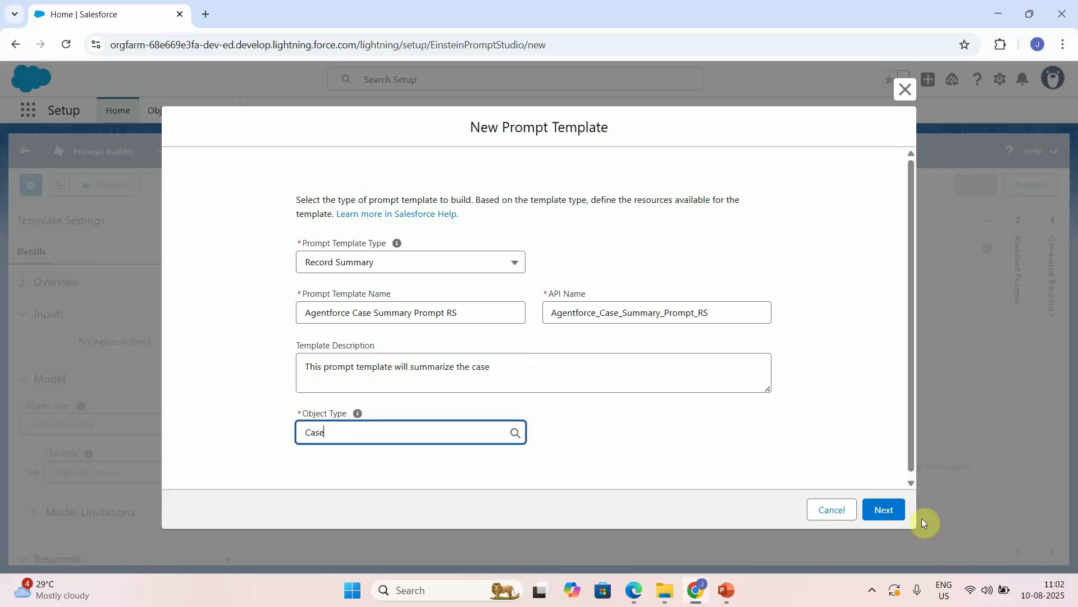
left_click(883, 509)
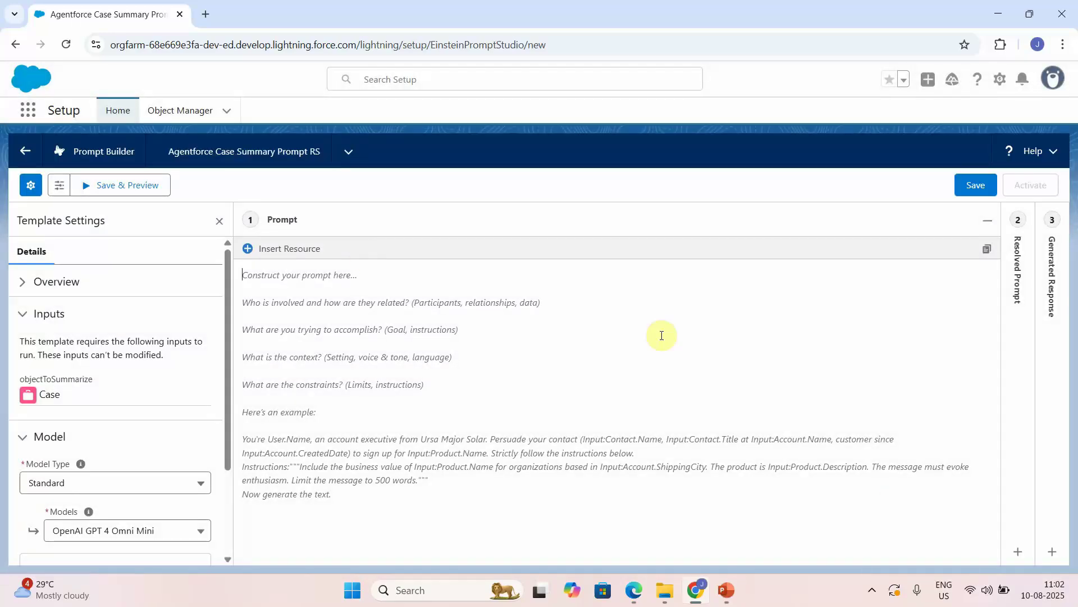
Step: Write "As a AI assistant, Please generate the case summary." as the first line of the prompt
type("A")
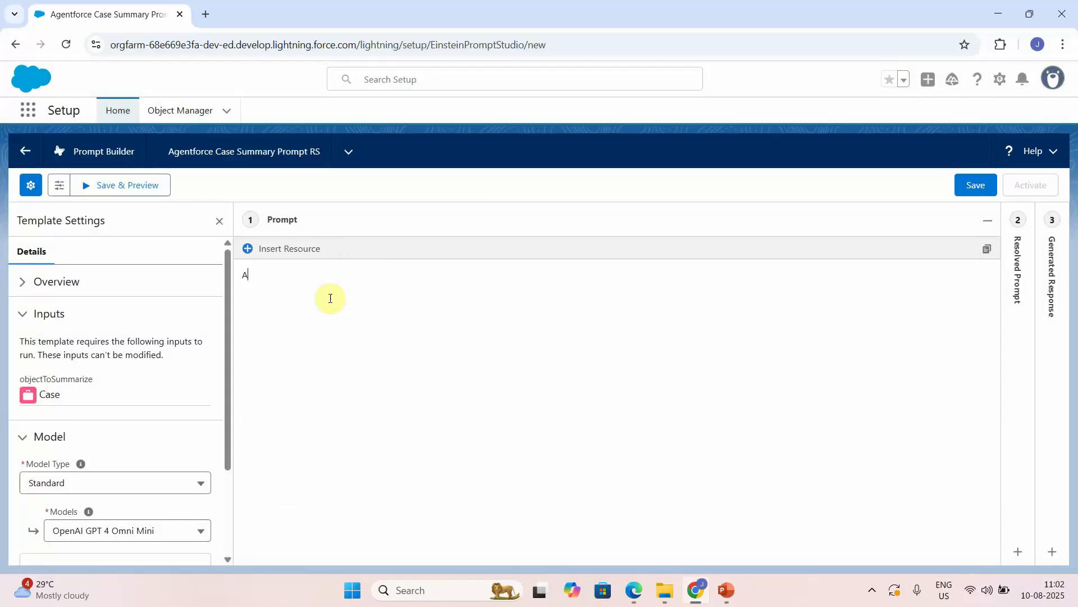
type("s a AI assistant, Please generate the case s")
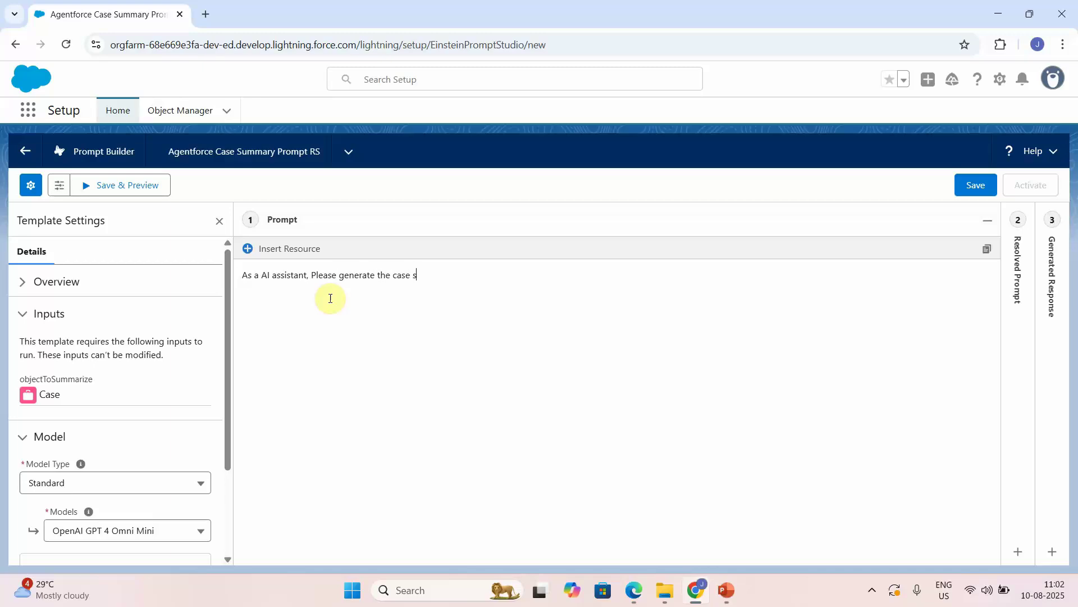
type("ummary.")
key("Return")
Step: Add the line "Case summary should have description, priority, reason, status, case number, subject, escalated or not."
type("Case summary should have description, priority")
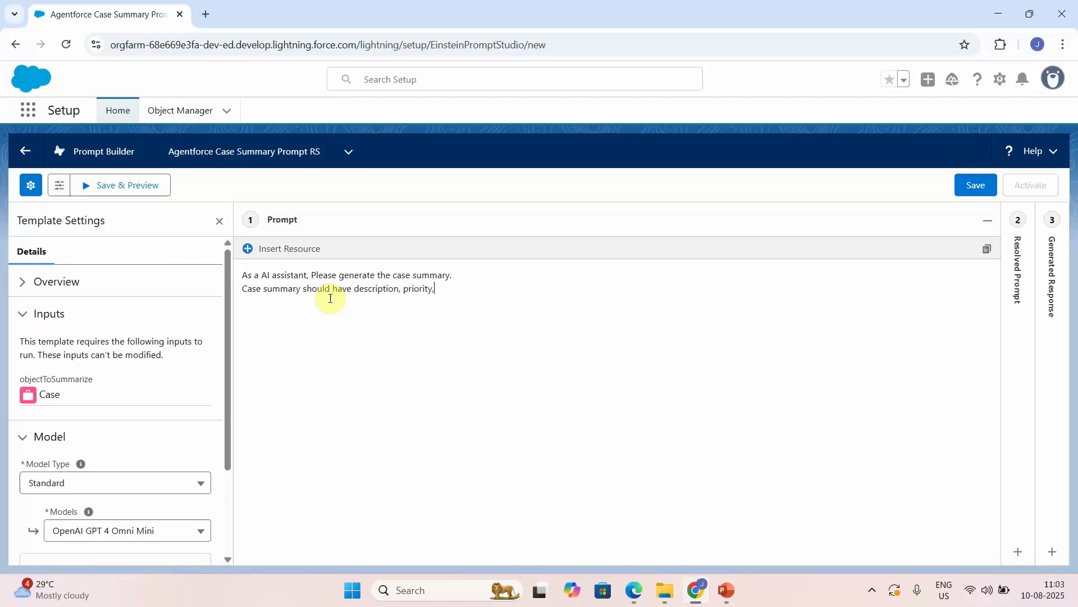
type(", reason, status, case number, subject, is")
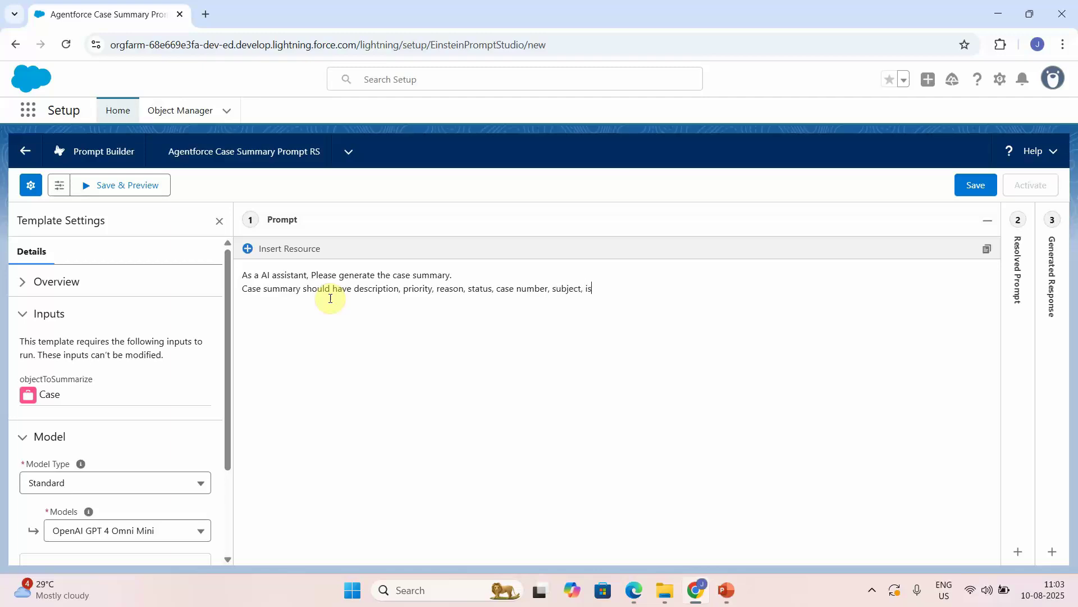
type("calated o ")
type("no")
Step: Add a "Highlight the following" section to the prompt with the items "- Case is escalated" and "- High priority case."
type("High")
type("light the fol")
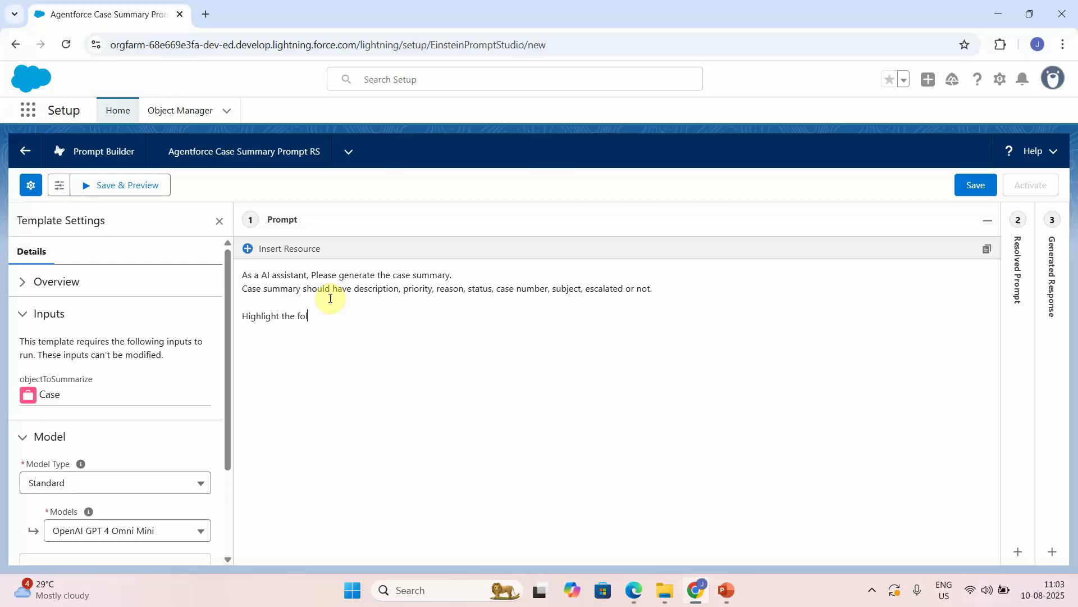
type("lowing")
key("Return")
type("-")
type(" Ca")
type("se is escalated - ")
type("High")
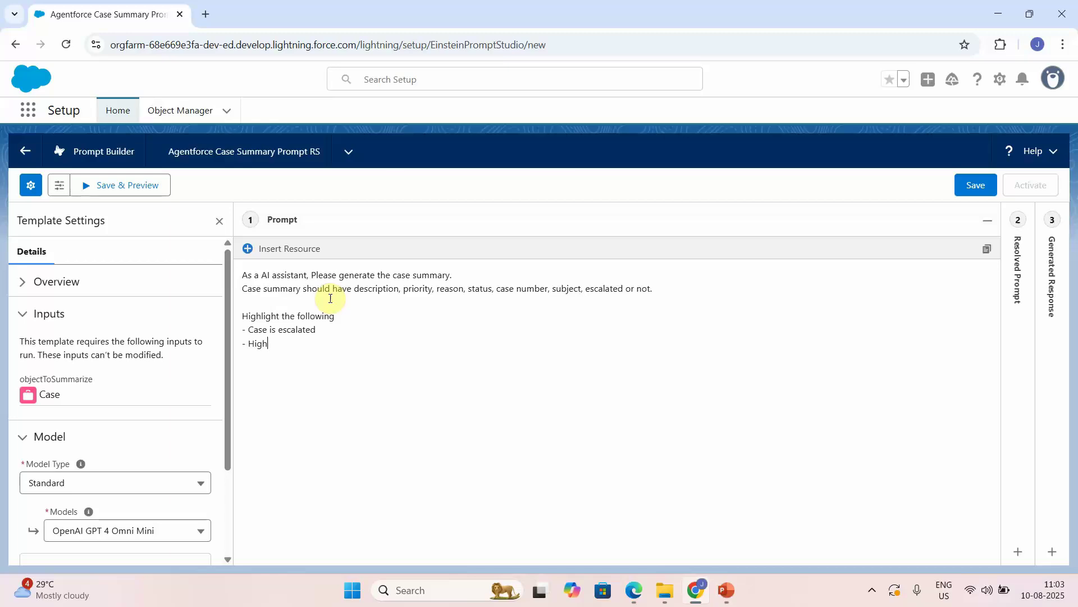
type(" priority cas")
type("e. ")
type("-")
key("BackSpace")
key("BackSpace")
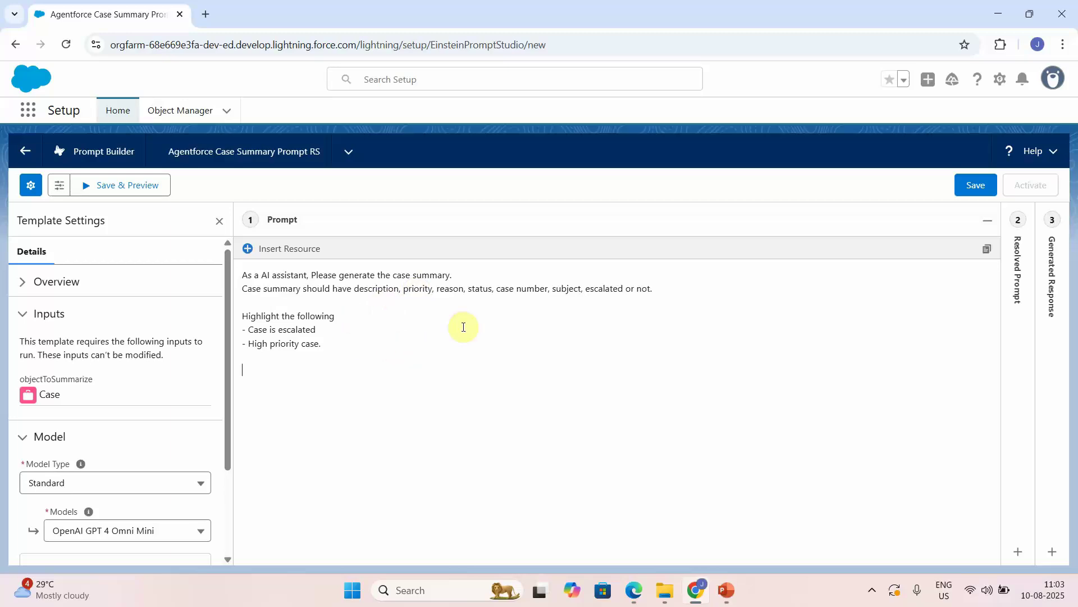
Step: Extend the prompt's second line with "and any additional information." and insert the Case Record Snapshot resource below the highlight list
left_click(652, 287)
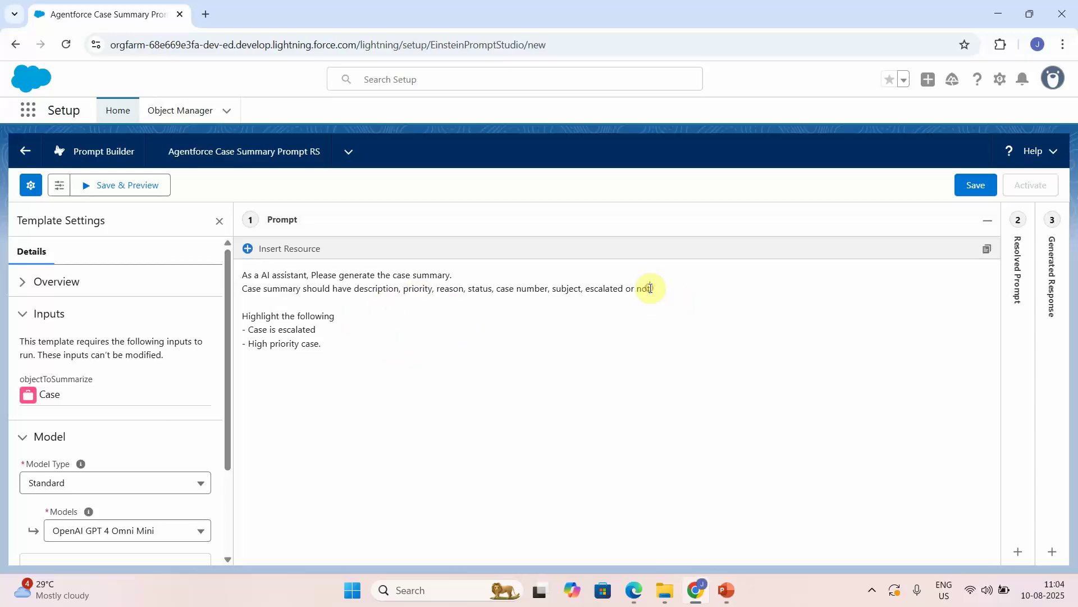
type("and any additional information.")
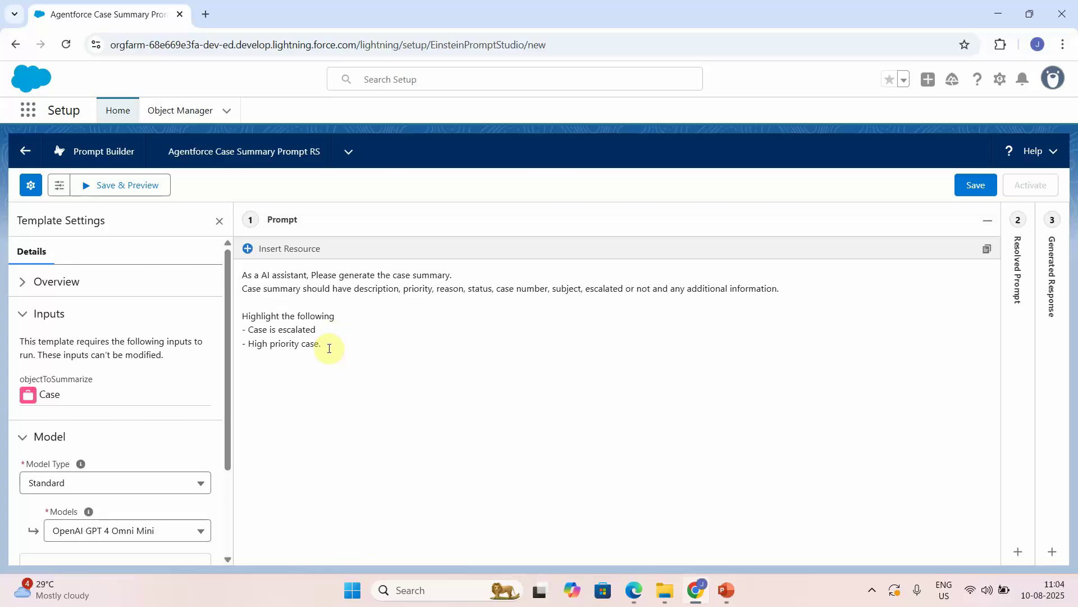
key("Return")
key("Return")
left_click(245, 247)
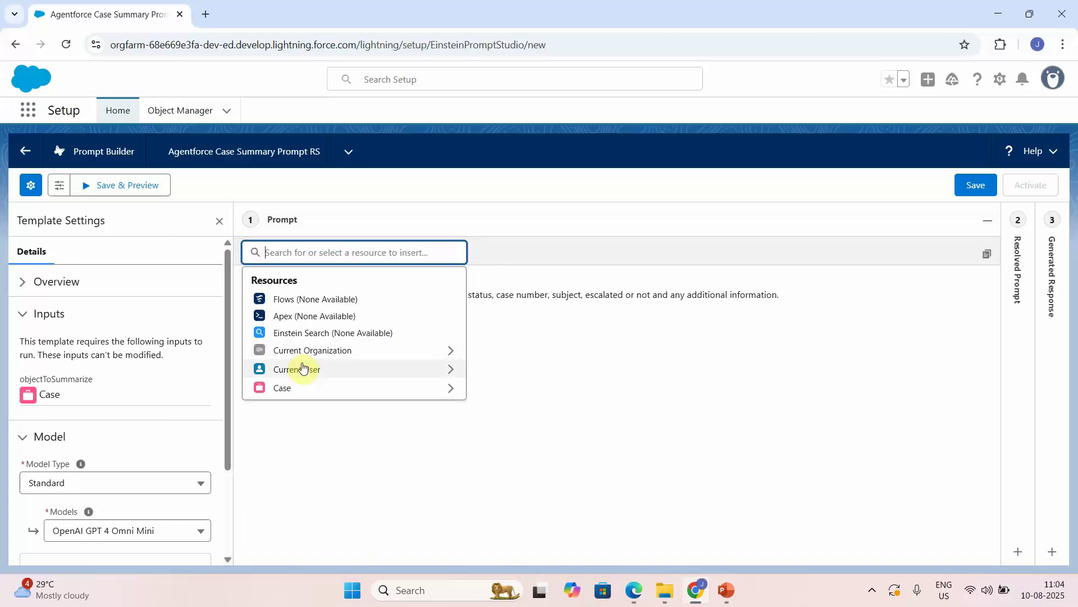
left_click(288, 390)
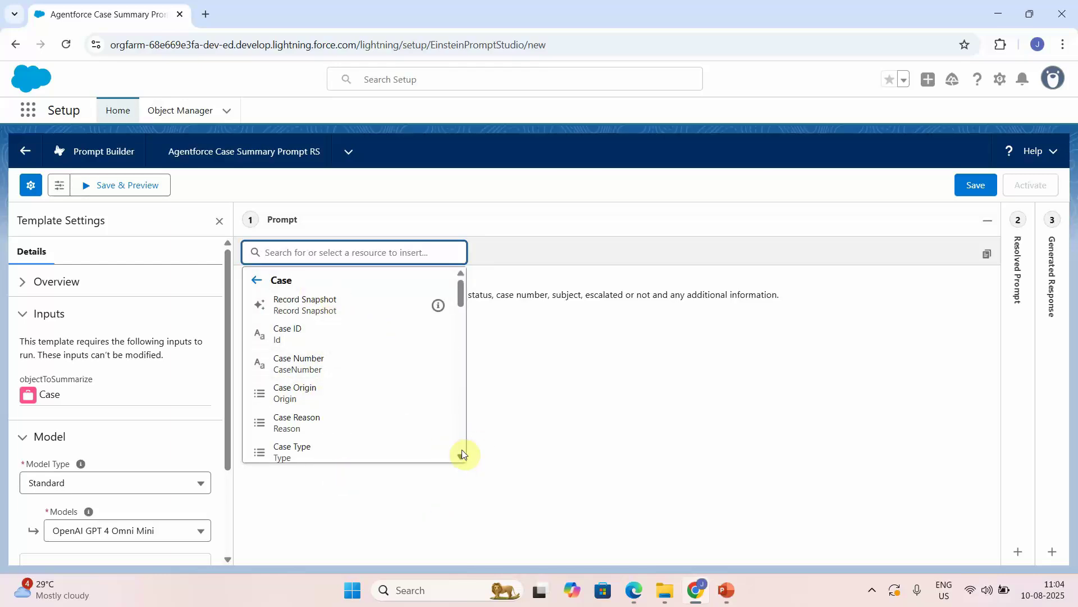
left_click(332, 314)
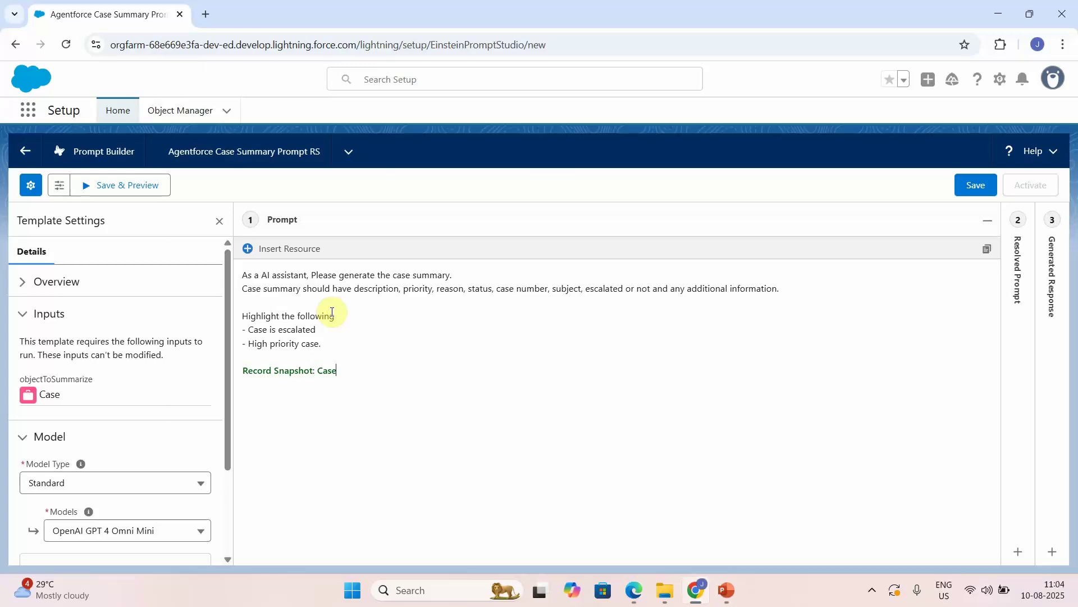
Step: Insert ", case type, case origin" after "escalated" in the prompt's second line and save the template
left_click(624, 288)
type(", case ty")
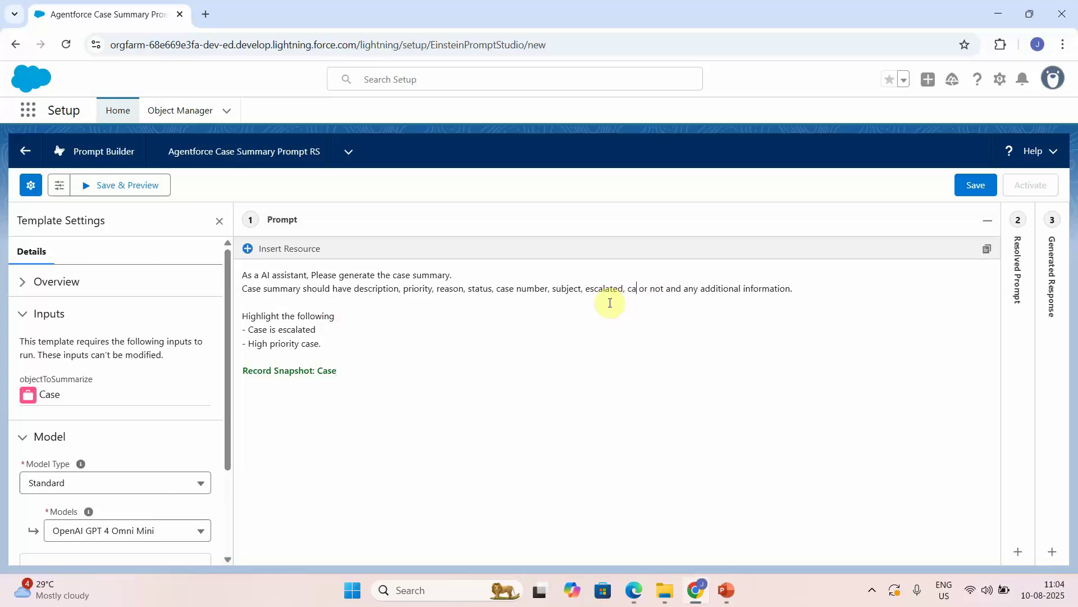
type("pe, case o")
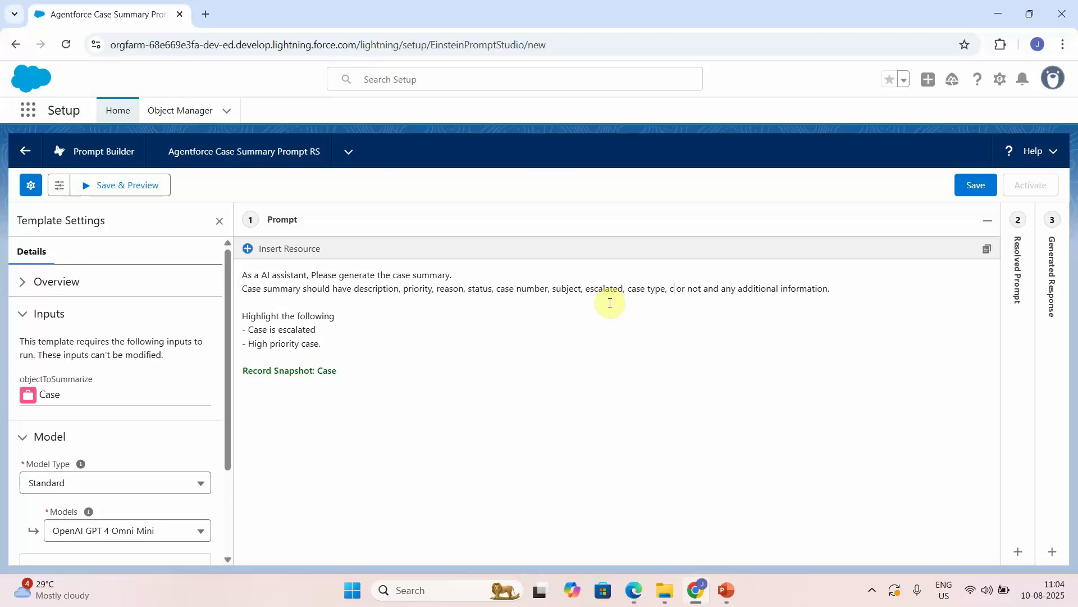
type("rigin")
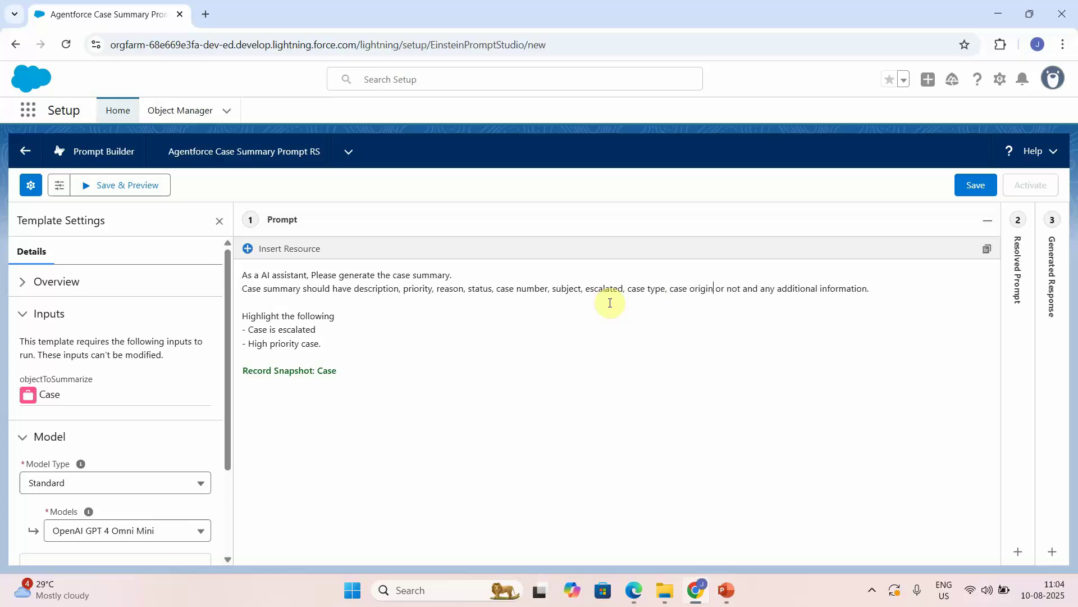
left_click(976, 194)
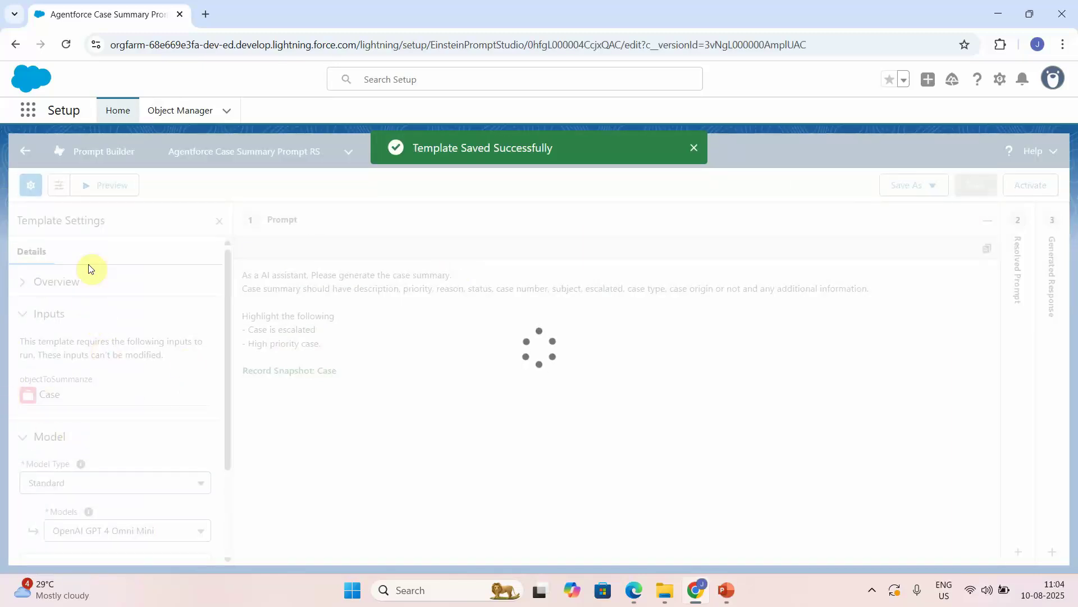
Step: Preview the case summary prompt with case record 00001001 and review the generated response
left_click(113, 188)
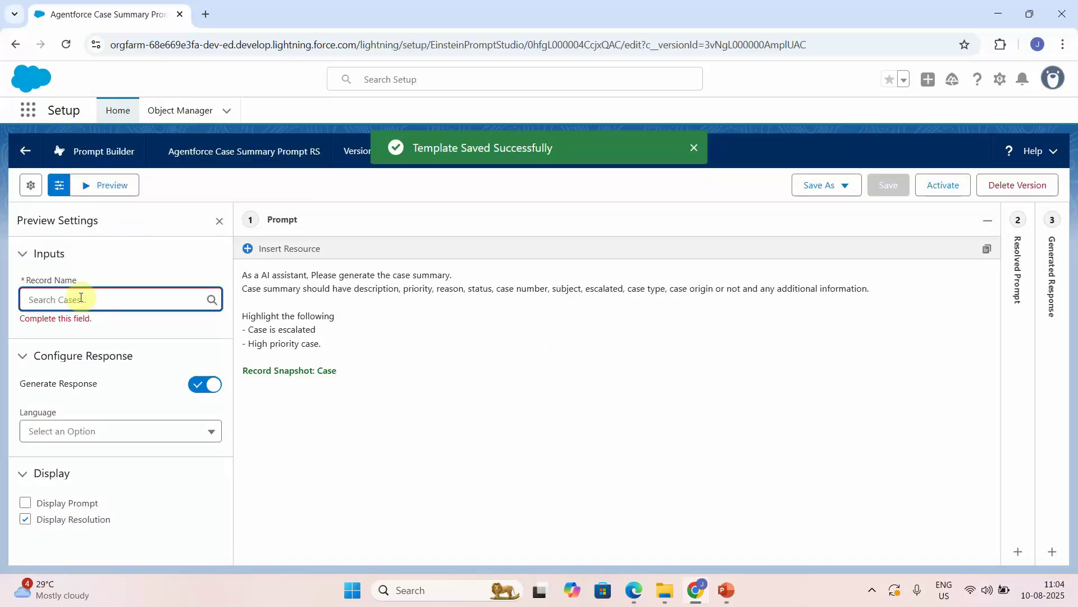
type("000")
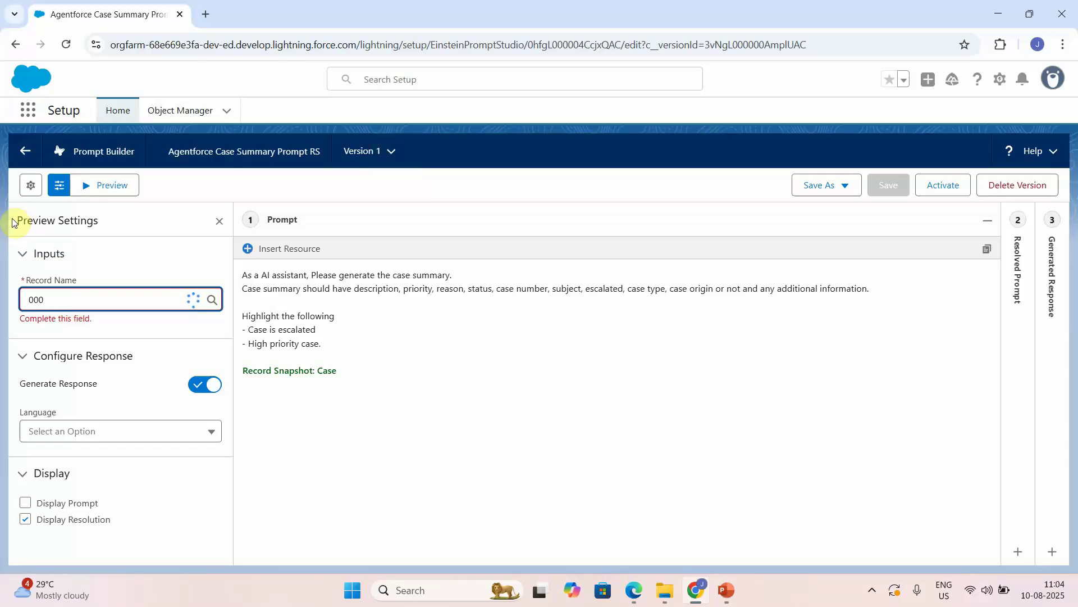
left_click(111, 331)
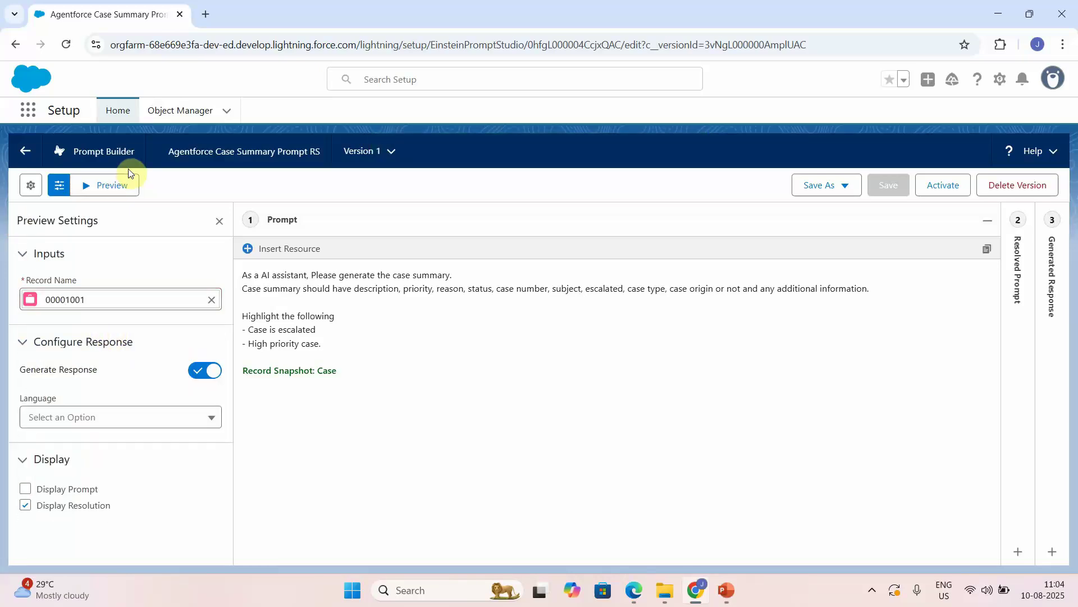
left_click(111, 185)
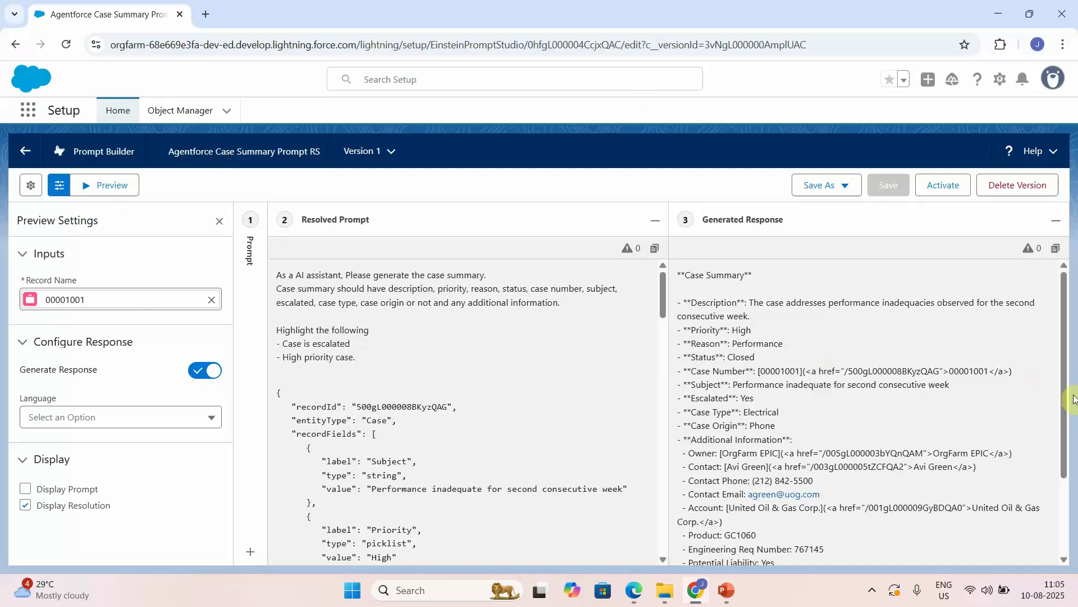
scroll(1066, 513, "down", 3)
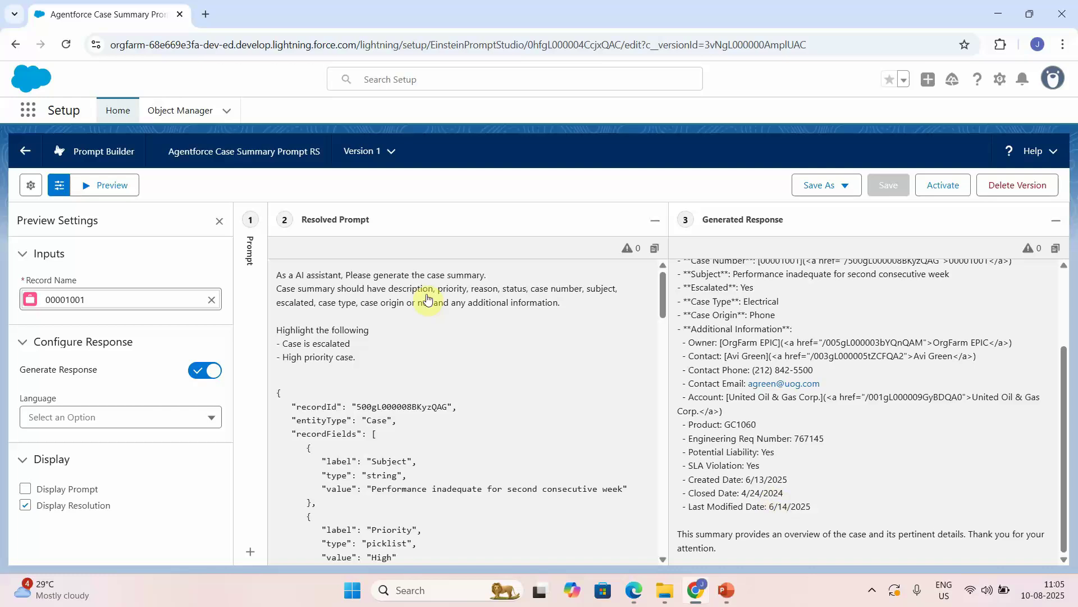
Step: Add the line "Summary must be in form of paragraph and no bullet points." below the highlight list, and save and preview the prompt
left_click(251, 250)
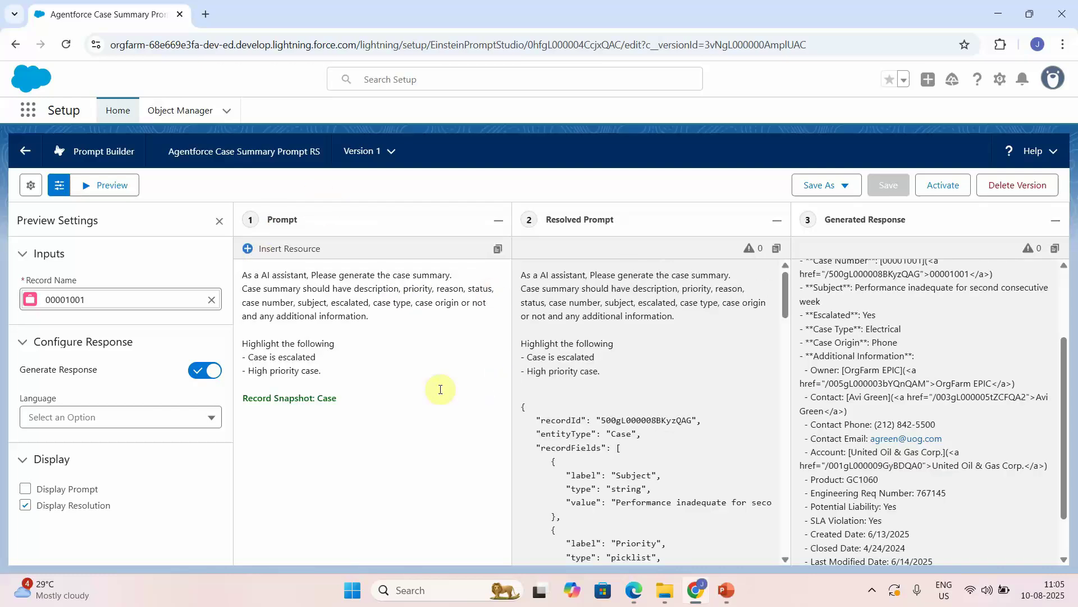
left_click(332, 370)
key("Return")
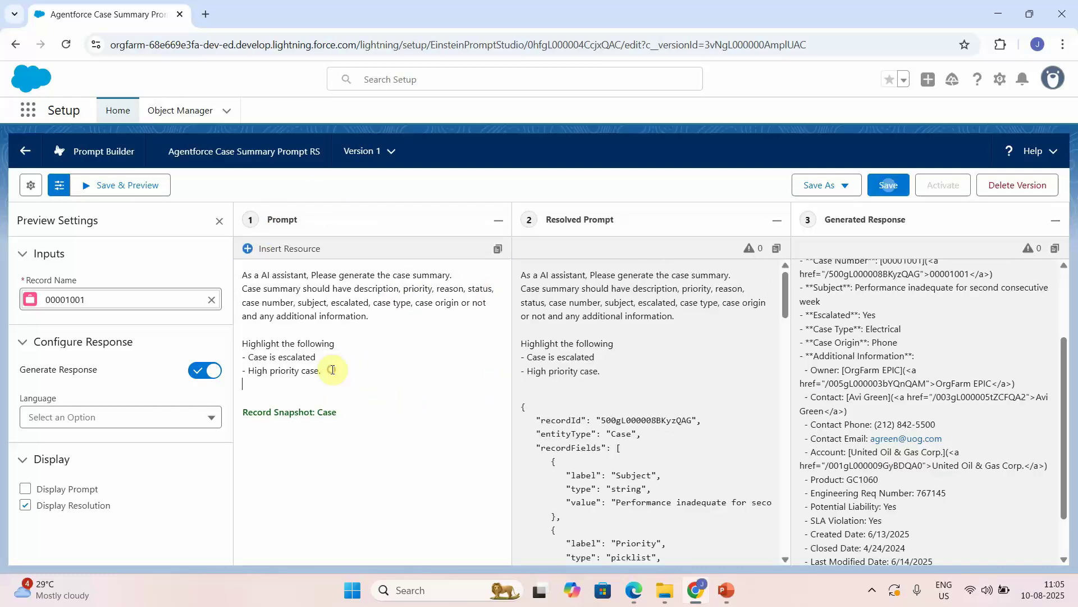
key("Return")
type("Summary must be in form")
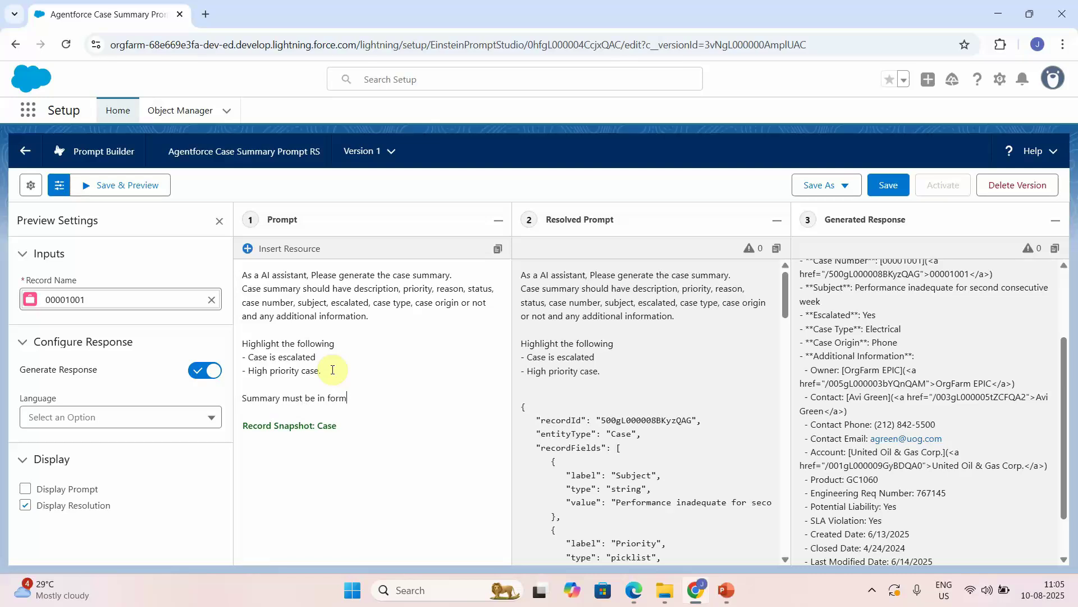
type(" of paragraph and no bullet points.")
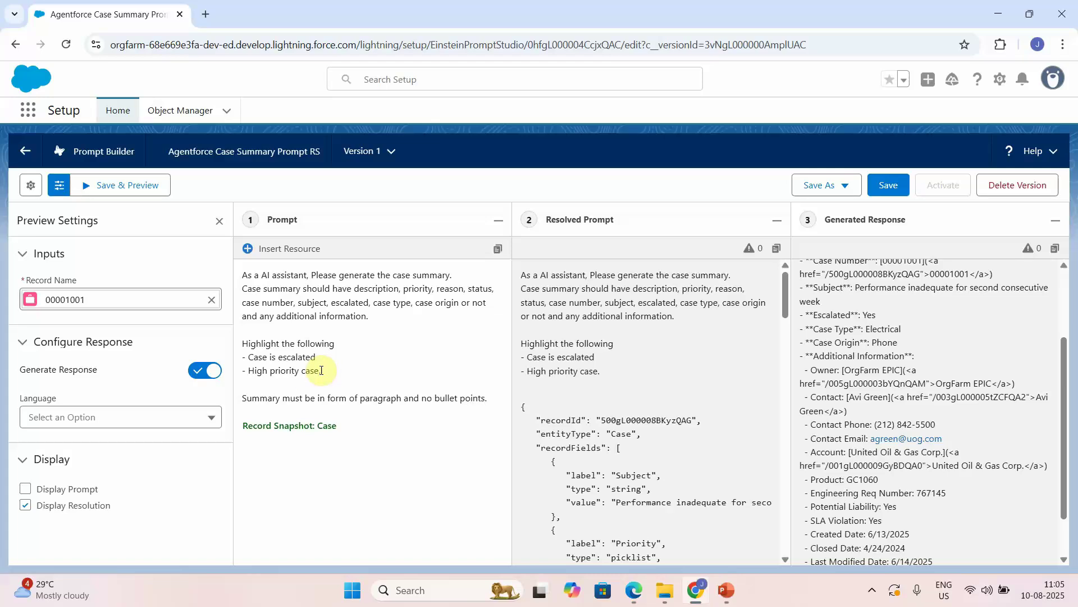
left_click(127, 186)
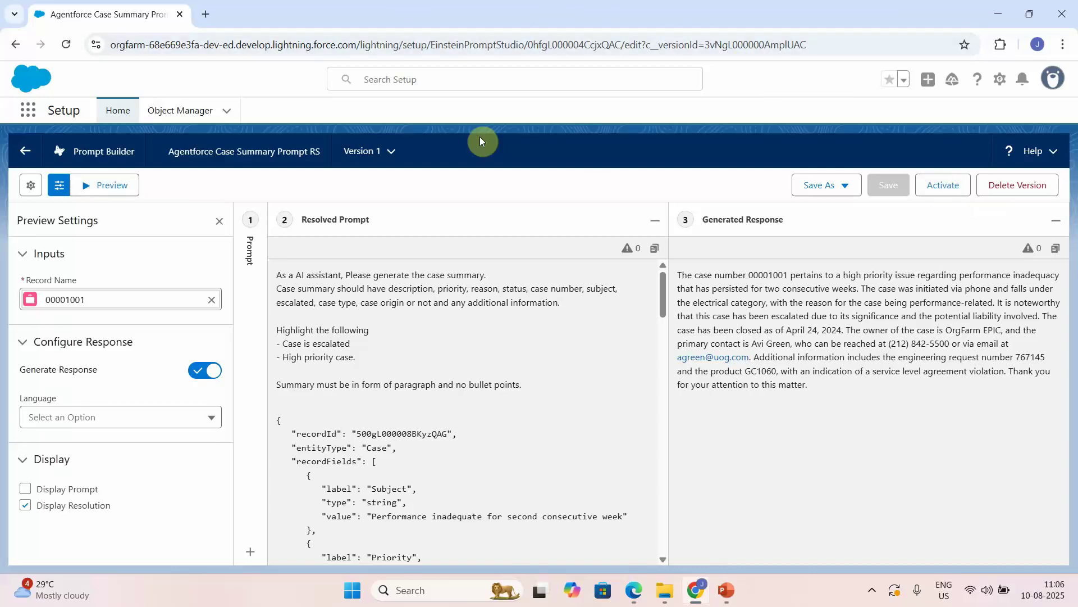
Step: Add the instruction "Minimum 10-15 lines with multiple paragraph." to the prompt, save and preview it, and activate the template version
left_click(250, 251)
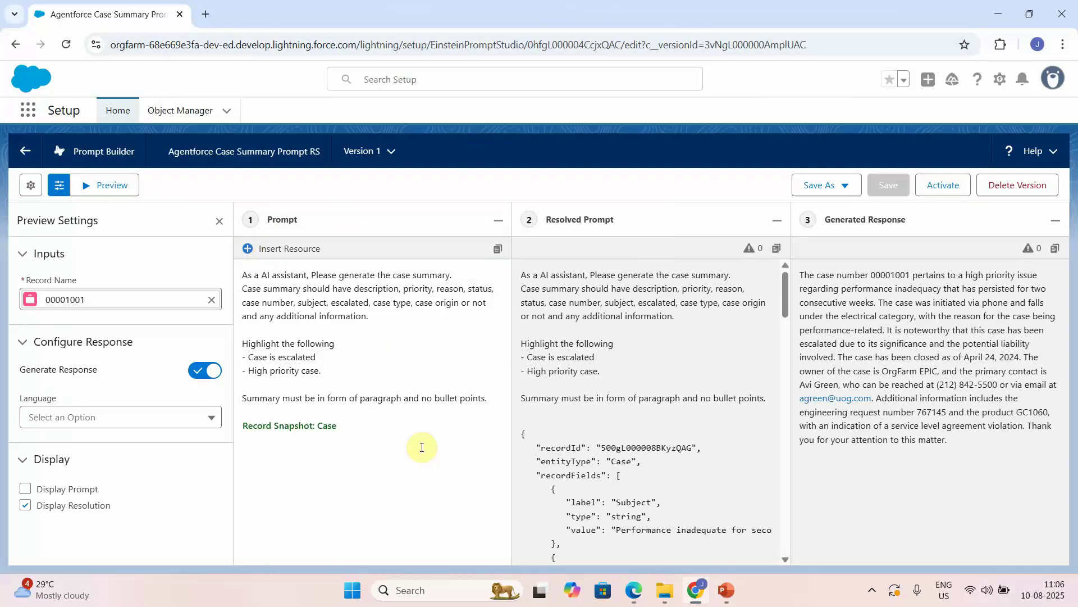
left_click(498, 401)
key("Return")
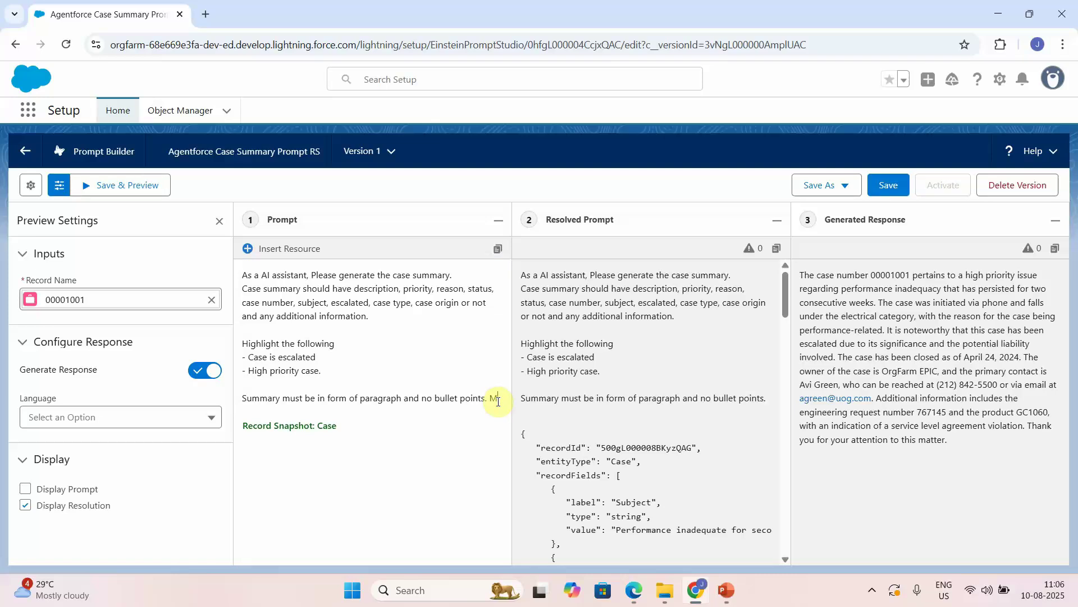
type("Minimum 10-15 lines wi")
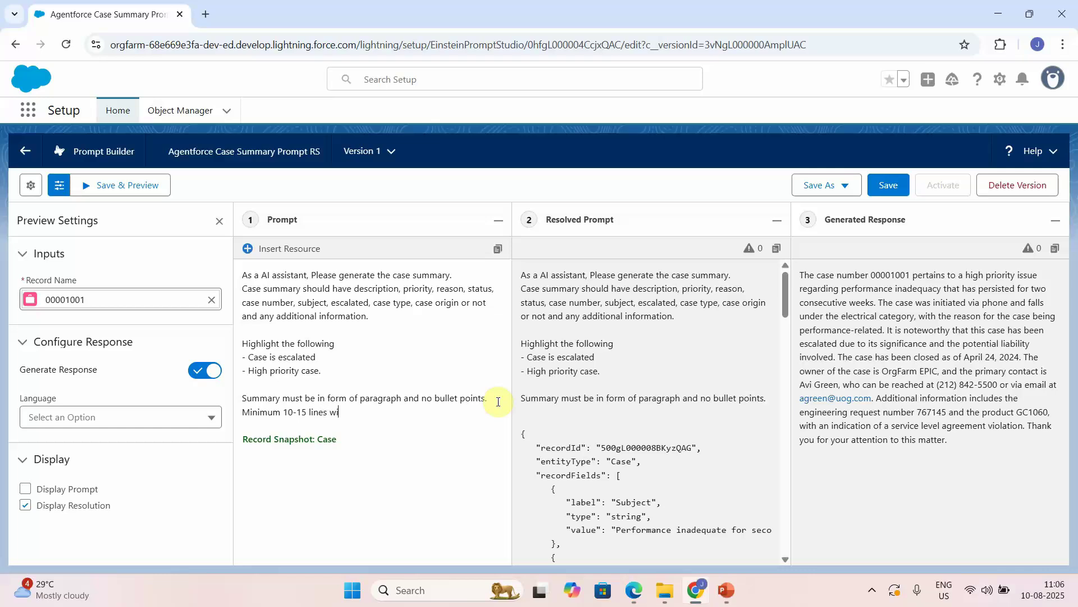
type("ultiple paragr")
left_click(140, 184)
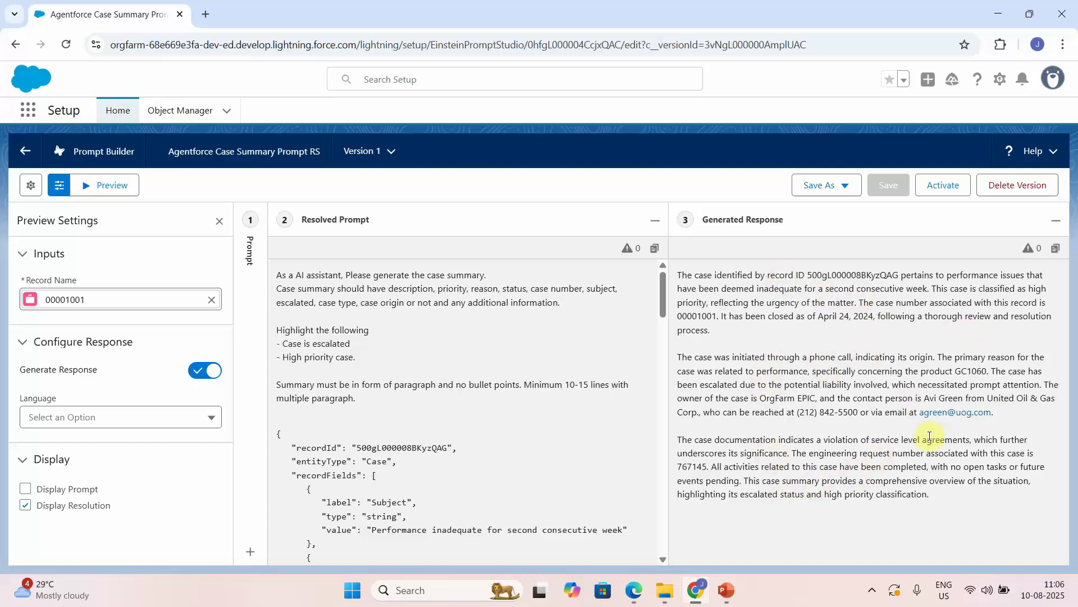
left_click(942, 187)
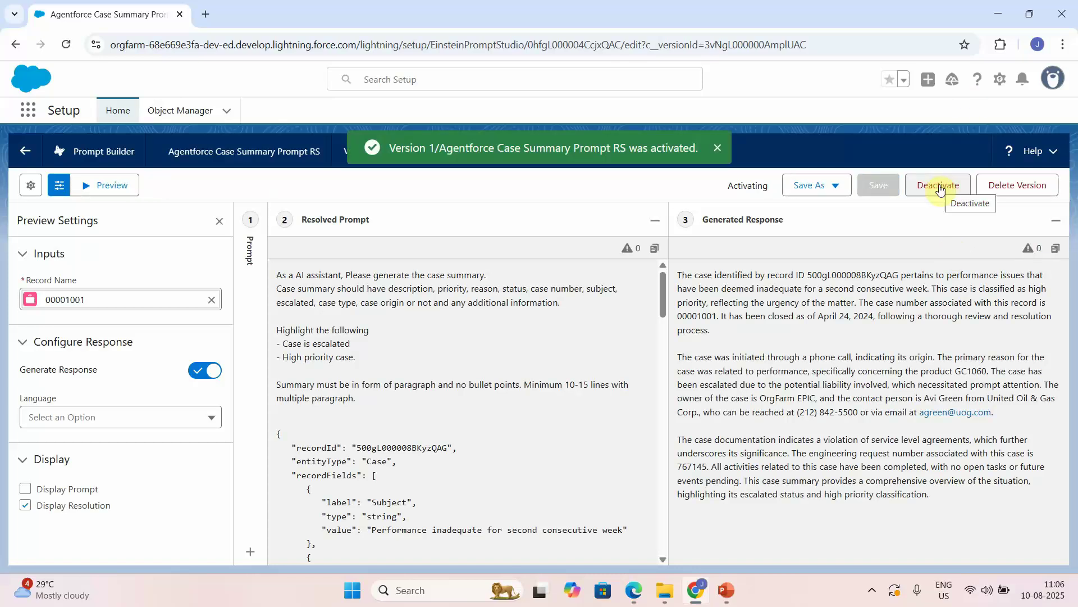
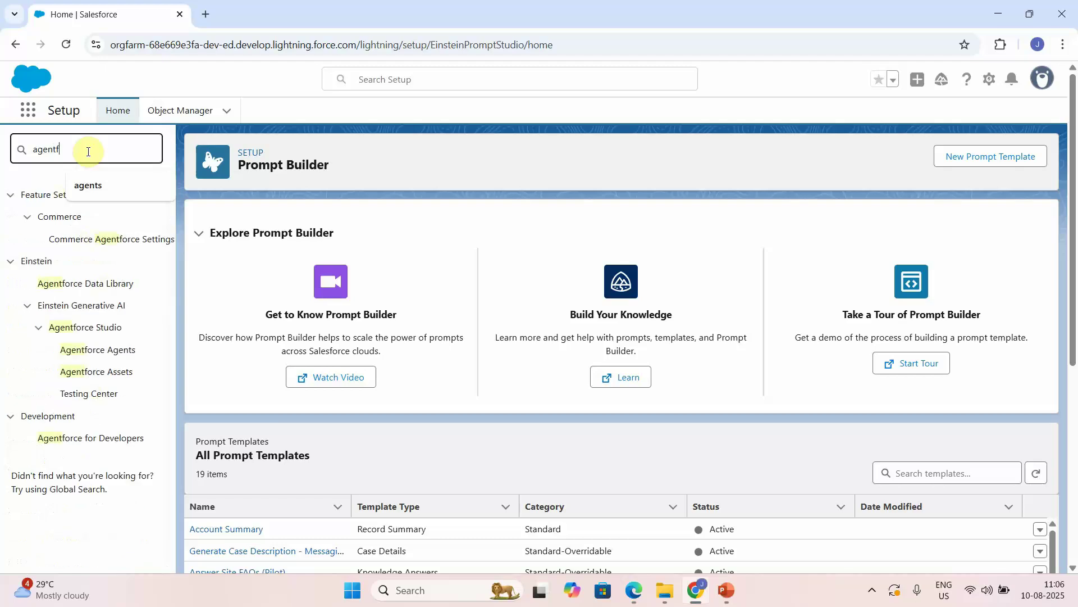
Step: Open Esso Service Agent from Agentforce Agents in Agentforce Builder and display the actions of its Case Management topic
left_click(116, 351)
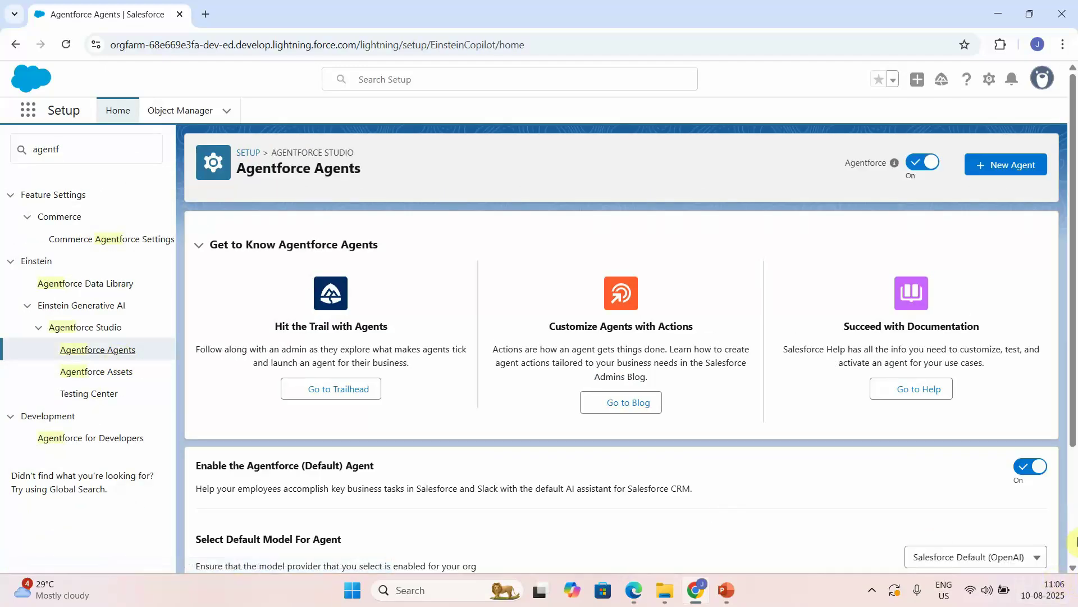
scroll(618, 348, "down", 3)
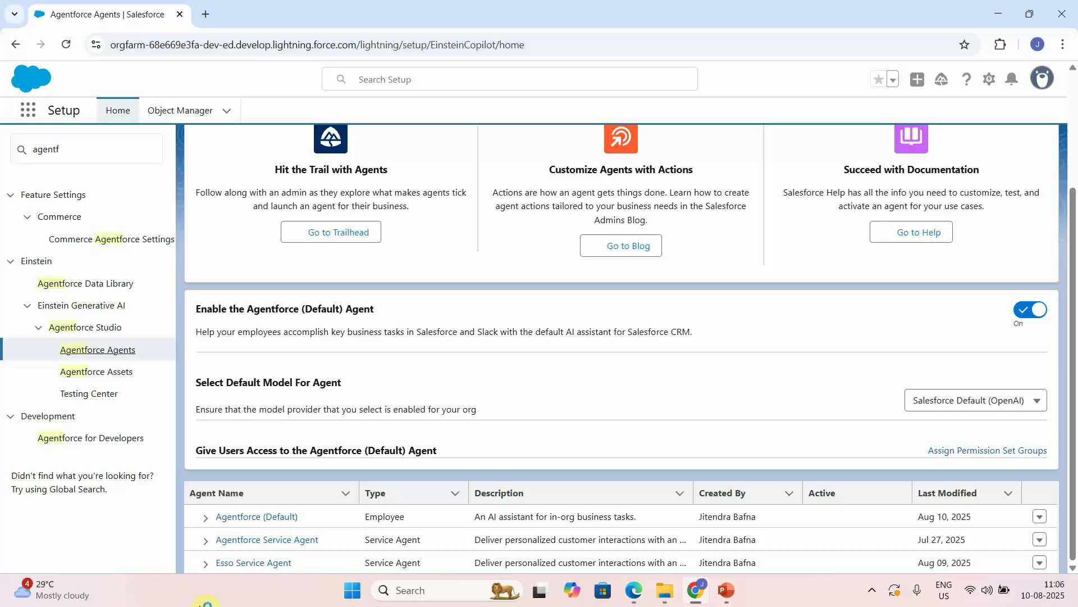
left_click(255, 562)
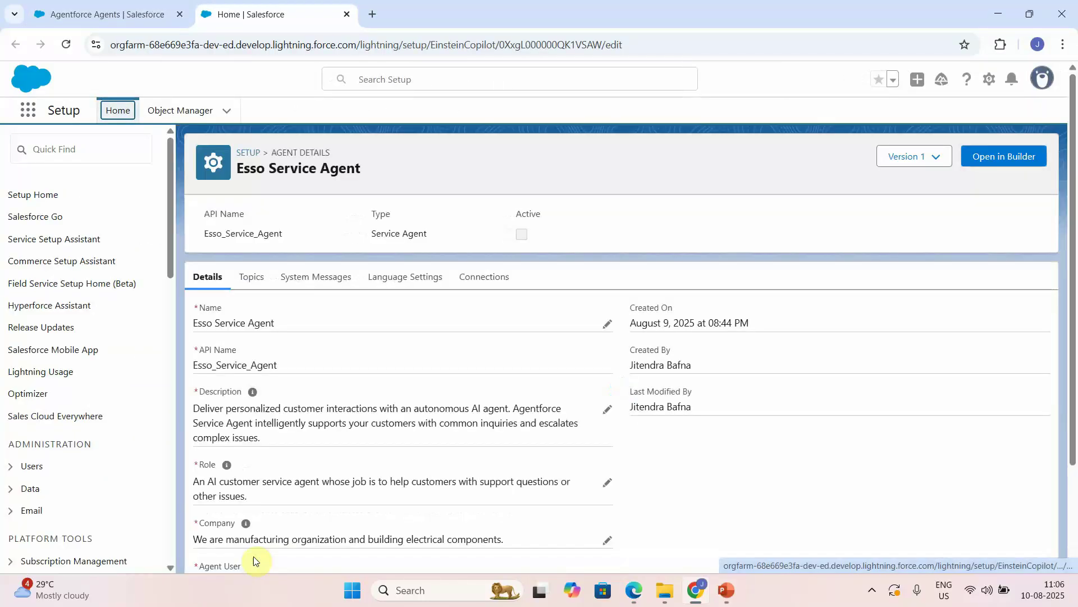
left_click(1024, 162)
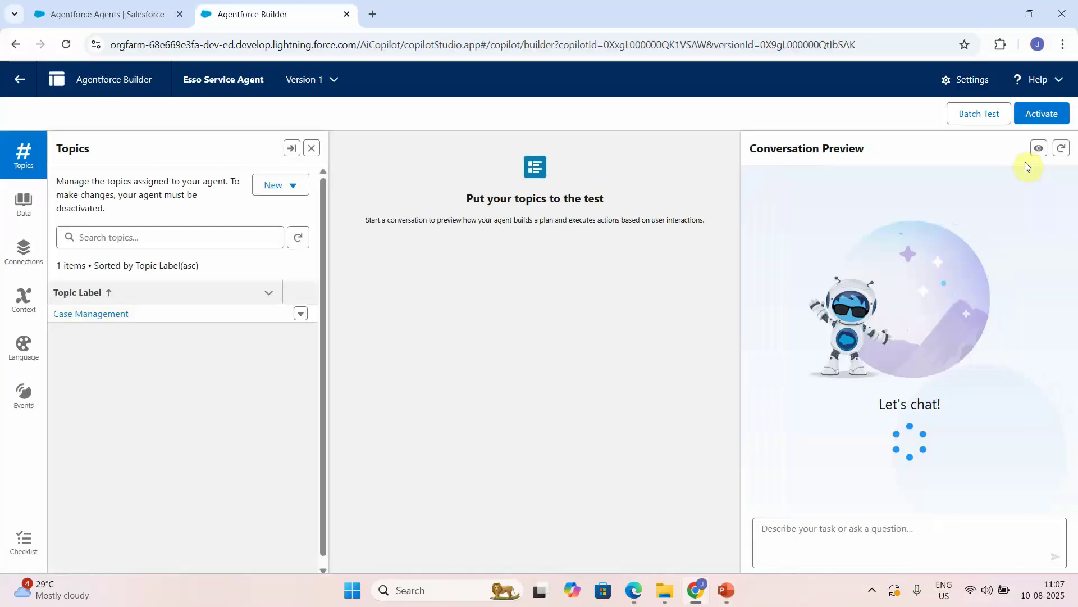
left_click(129, 319)
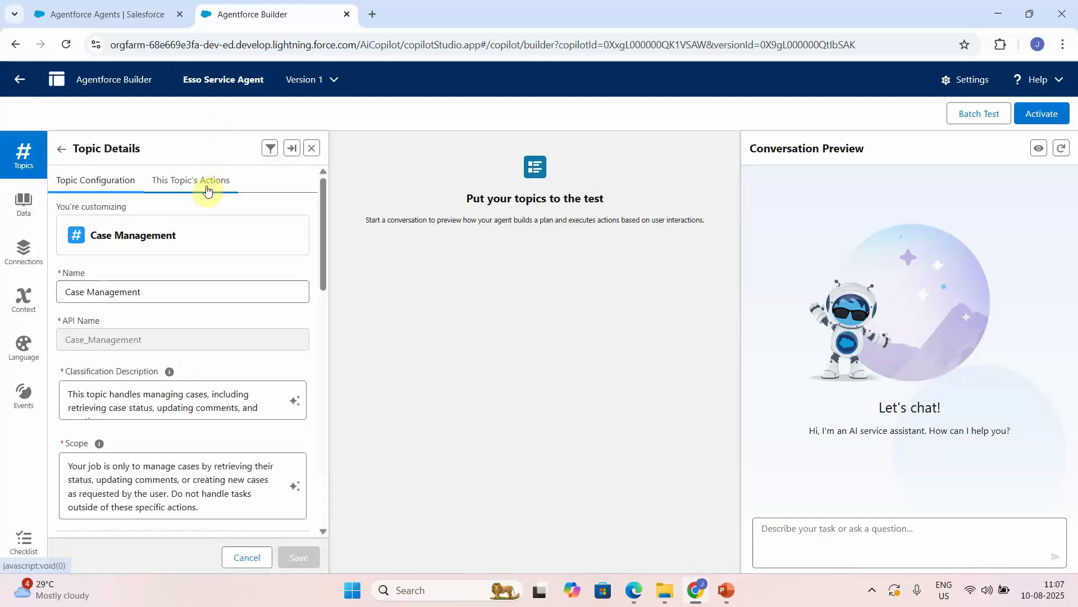
left_click(207, 185)
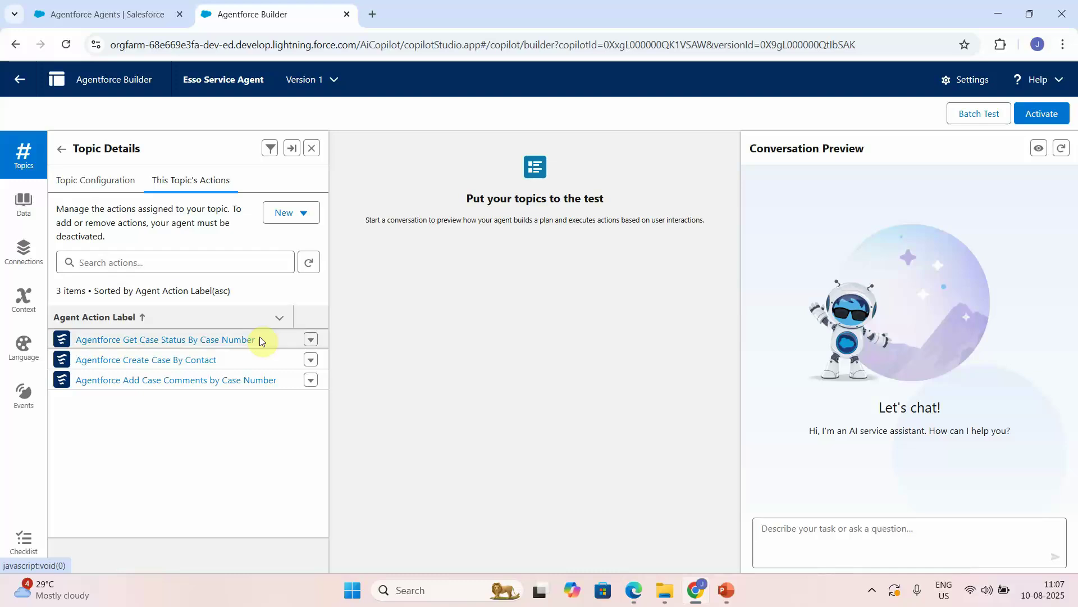
Step: Examine the reference action details of Agentforce Get Case Status By Case Number, and return to the topic's action list
left_click(173, 344)
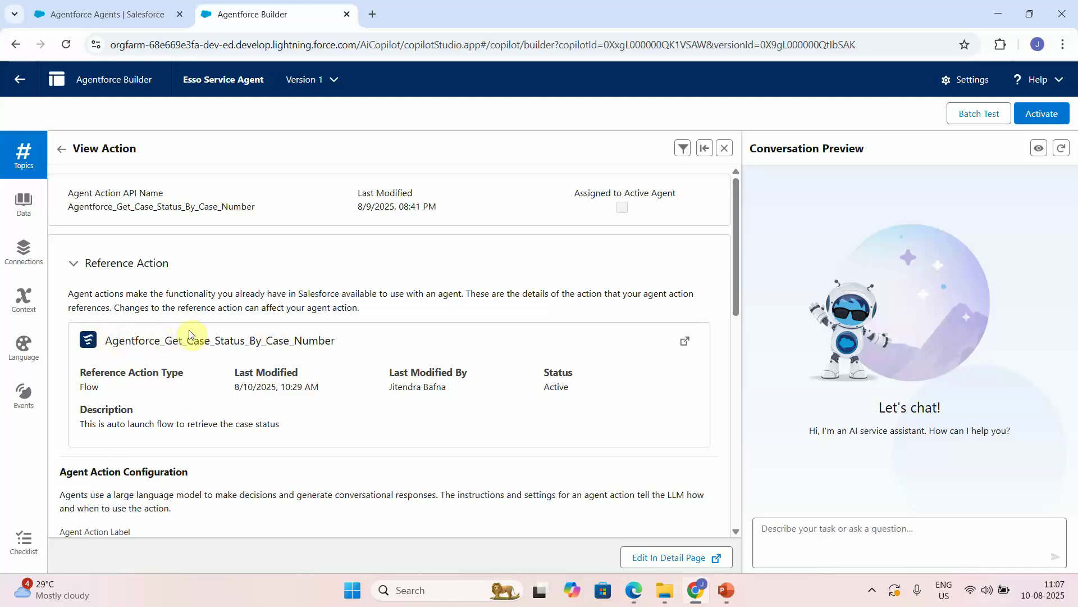
double_click(278, 340)
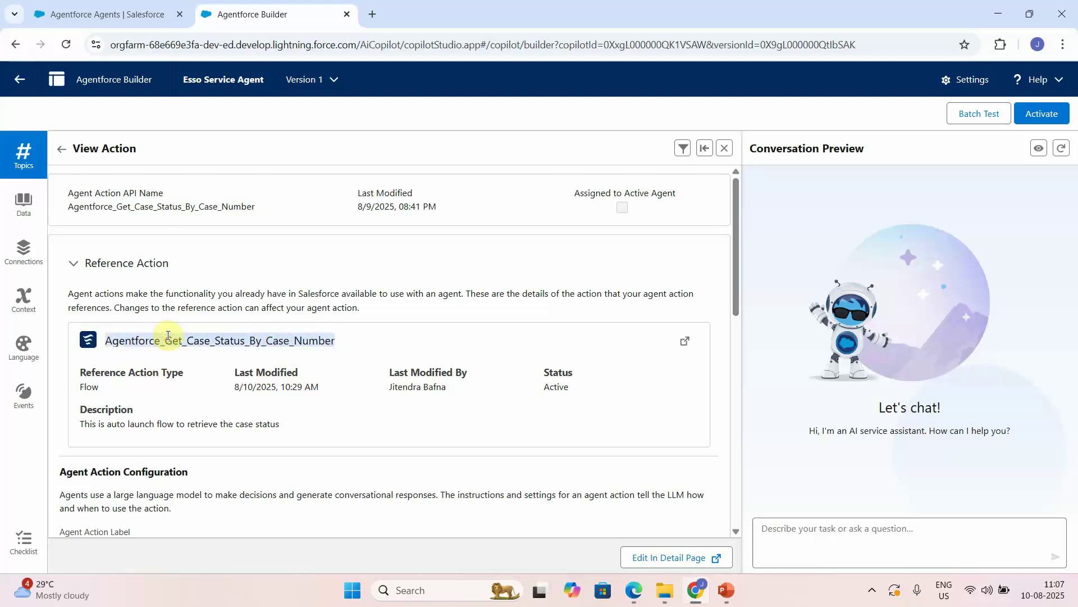
left_click(61, 149)
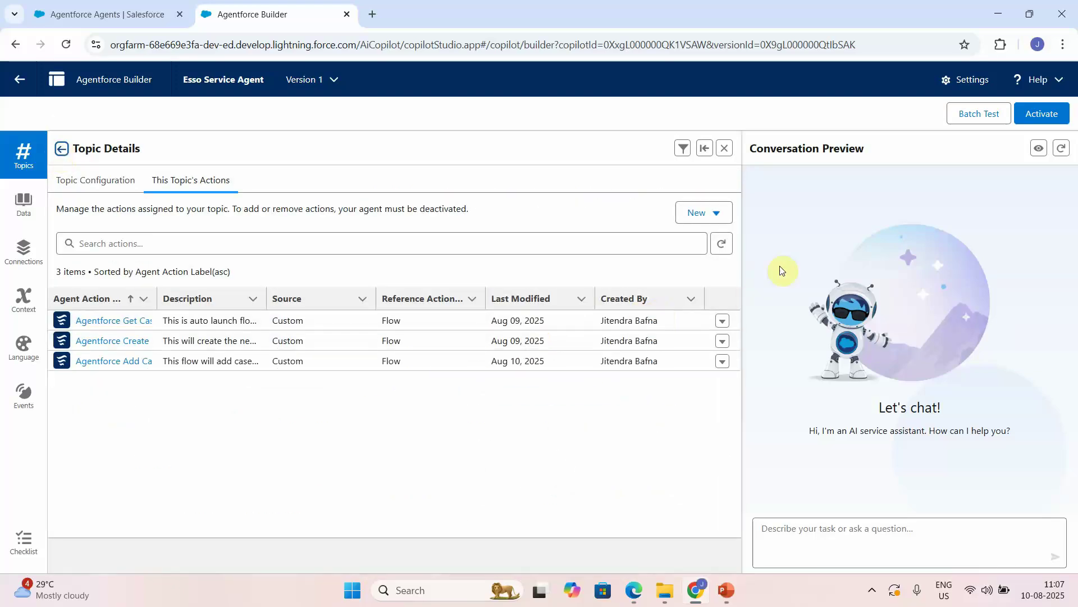
Step: Start a new topic action of type Prompt Template that references Agentforce Case Summary Prompt RS, and proceed to its configuration
left_click(710, 212)
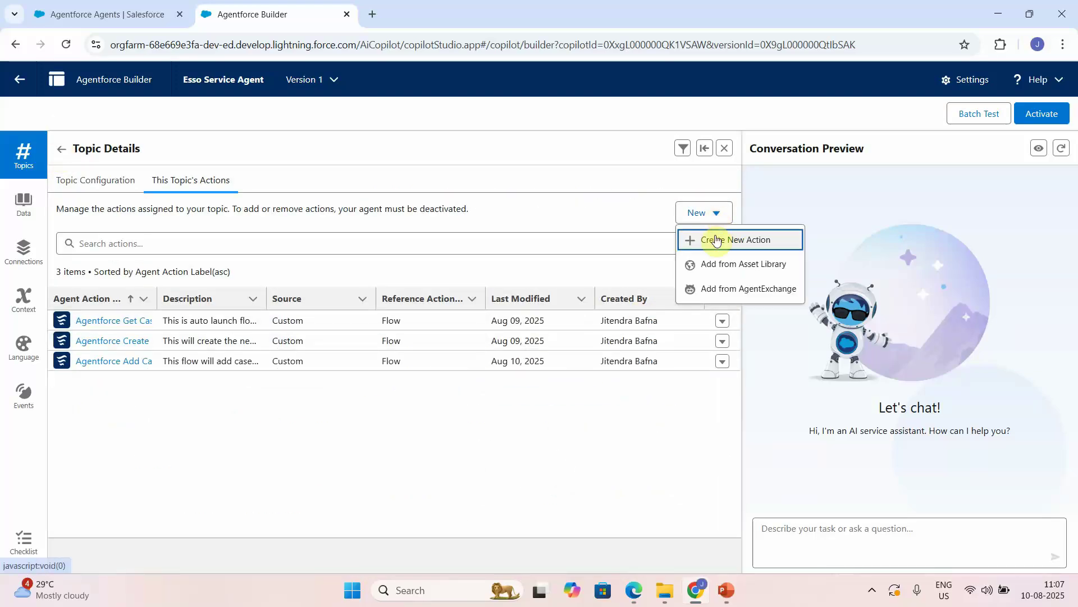
left_click(715, 240)
left_click(343, 261)
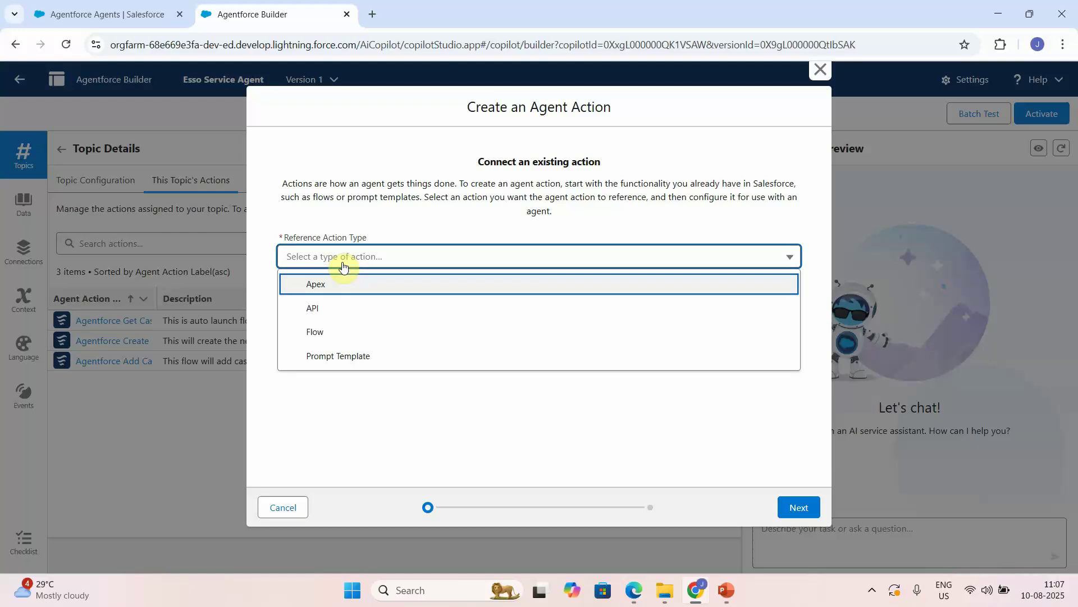
left_click(320, 356)
left_click(329, 301)
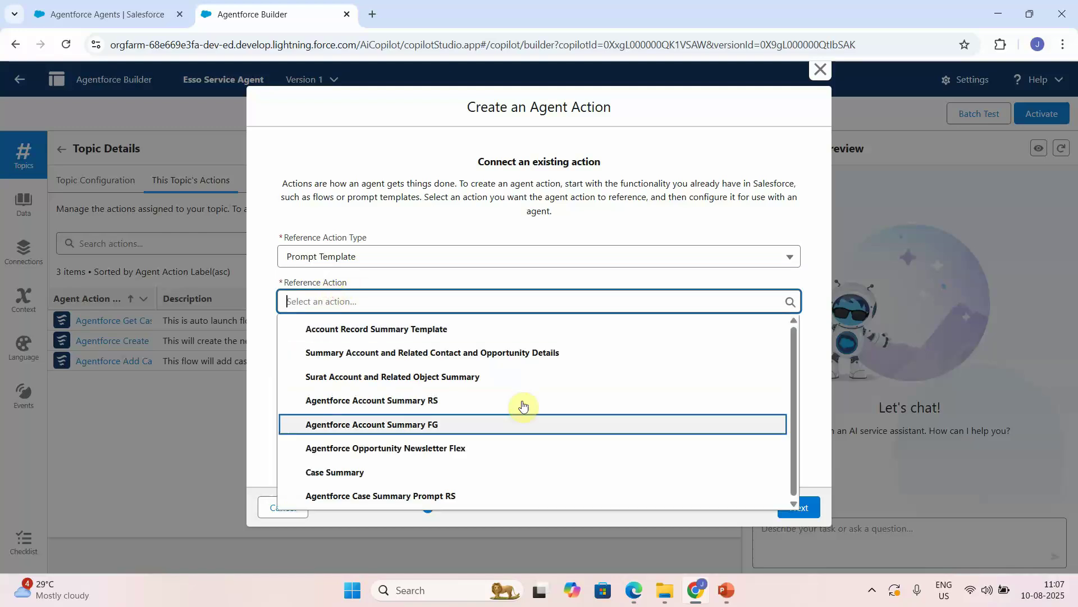
left_click(368, 498)
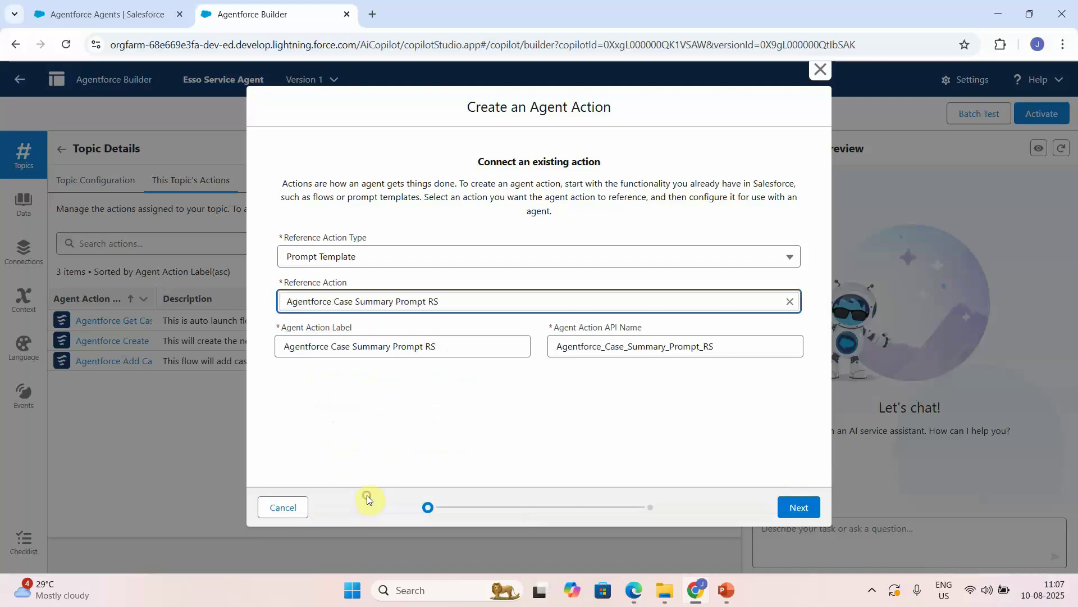
left_click(799, 511)
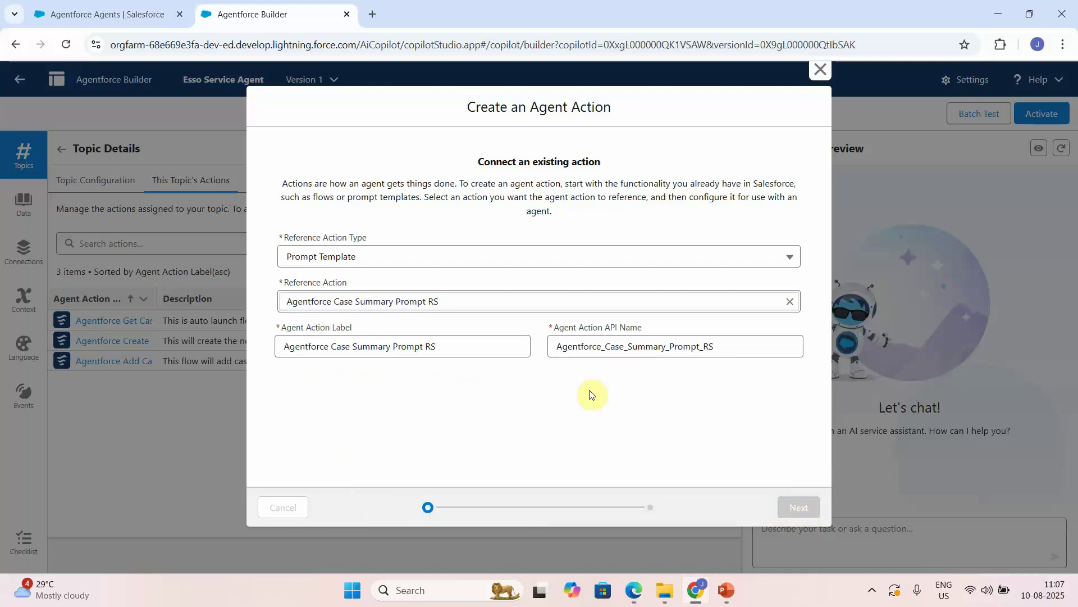
Step: Set the action's loading text to "Generating summary....." and end its instructions with a period: "This prompt template will summarize the case."
left_click(304, 442)
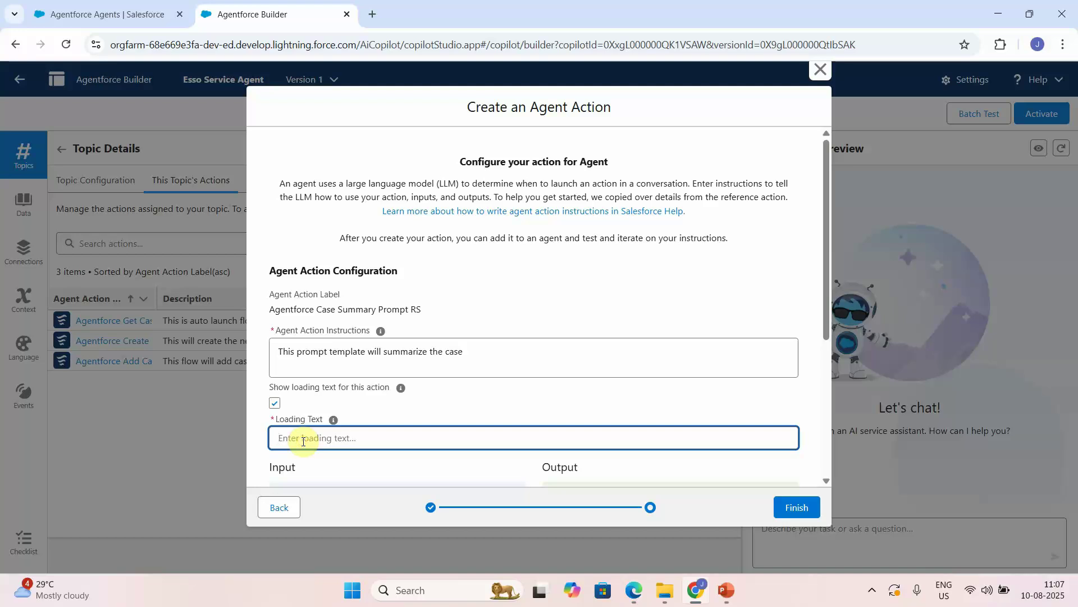
type("Generating summary.....")
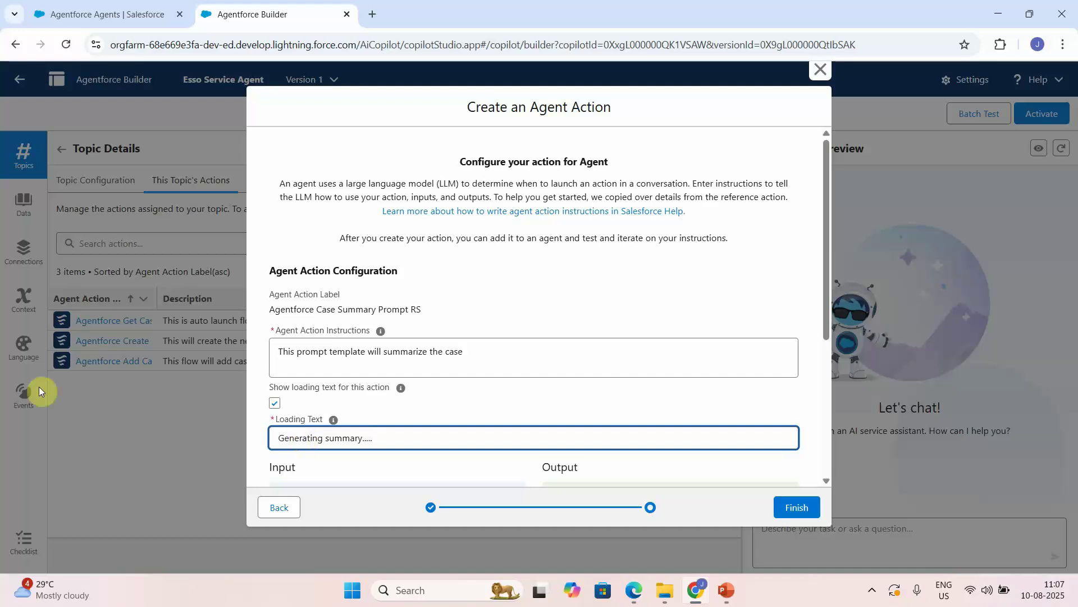
left_click(484, 357)
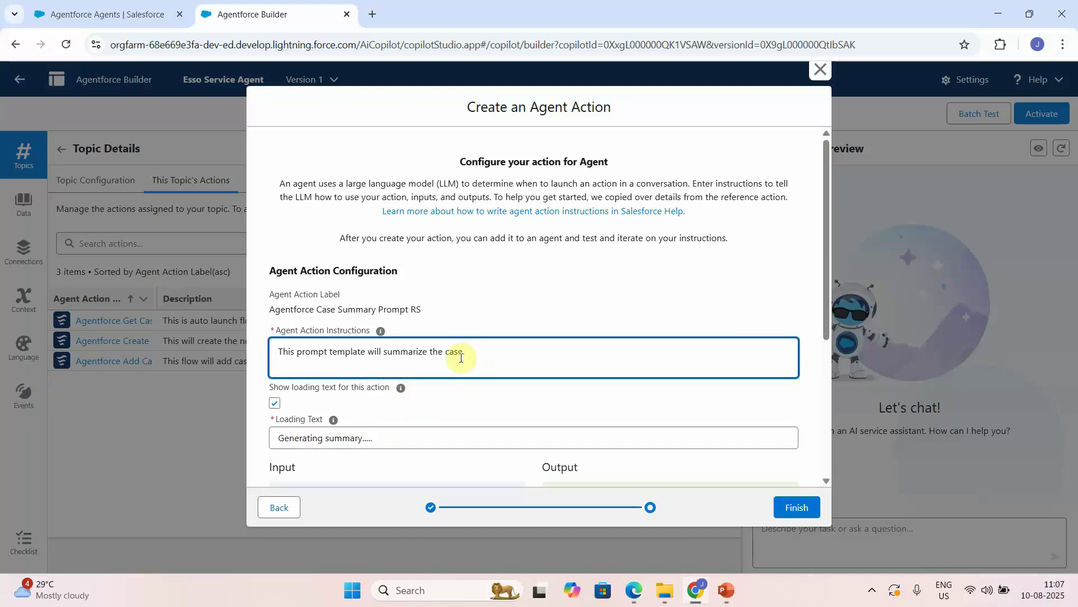
Step: Enter "This is the case record." as the input instructions, enable showing the prompt response in conversation, and finish creating the action
left_click(821, 479)
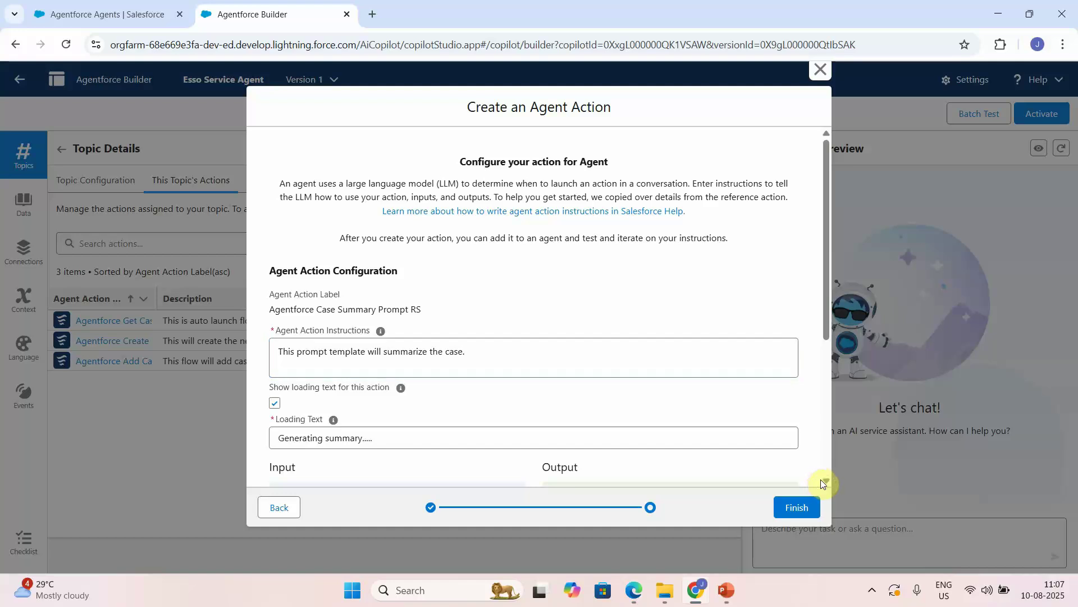
left_click(821, 479)
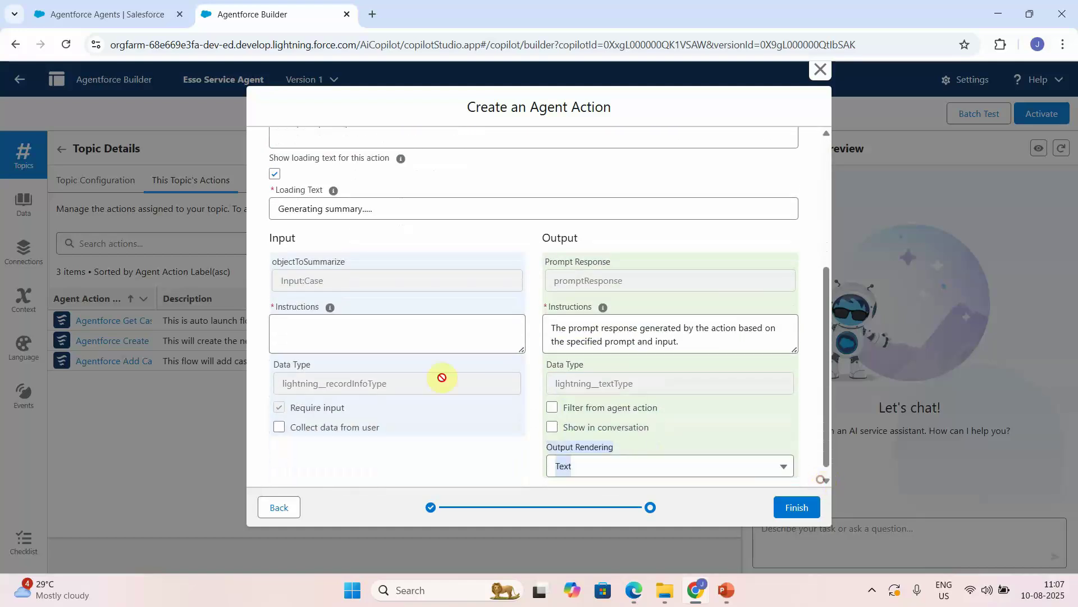
left_click(300, 336)
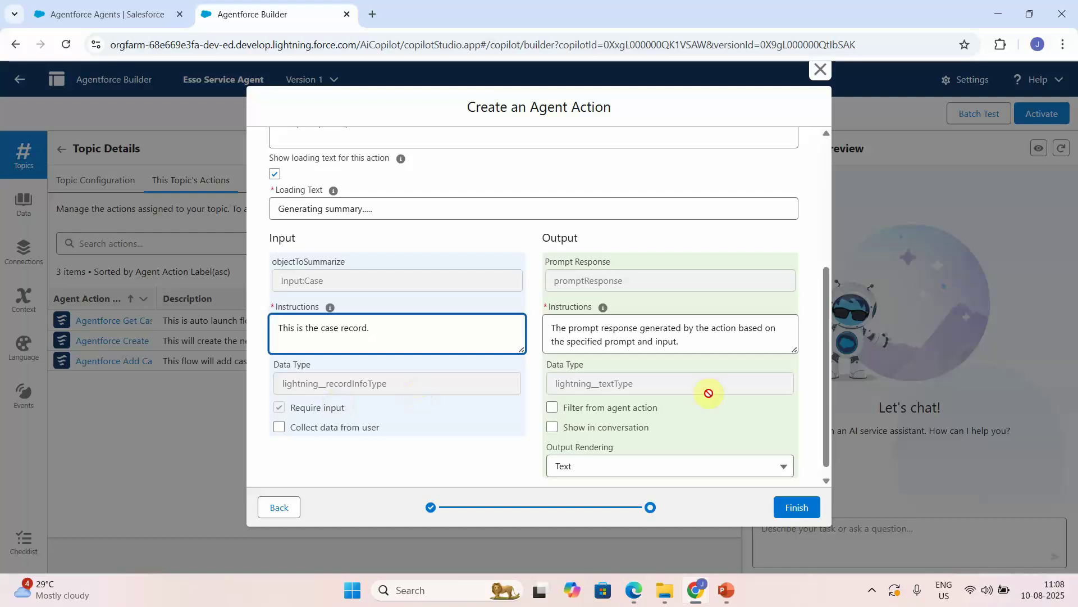
left_click(552, 426)
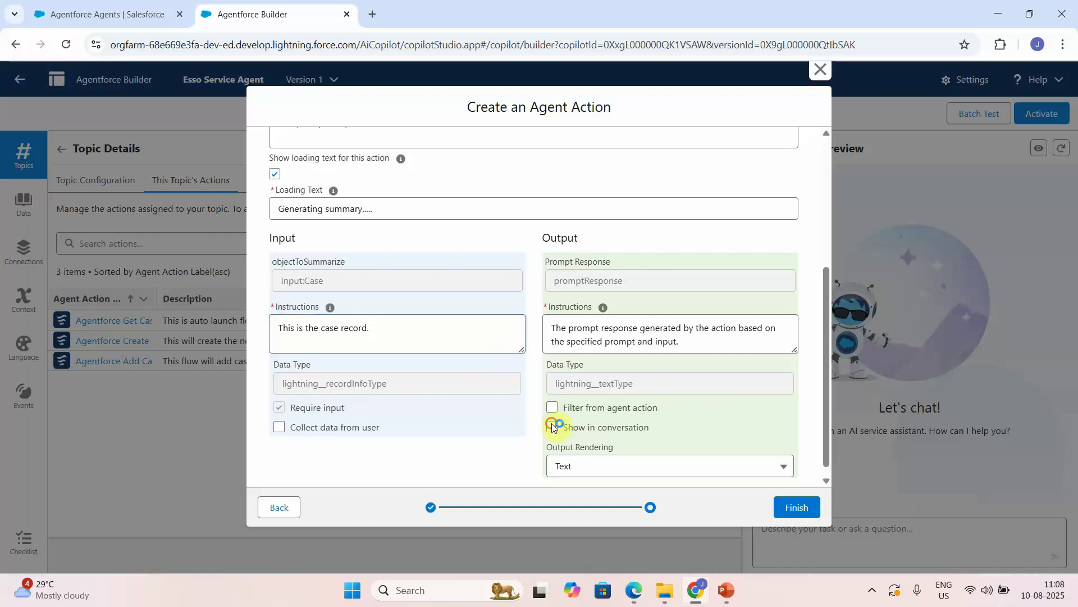
left_click(808, 514)
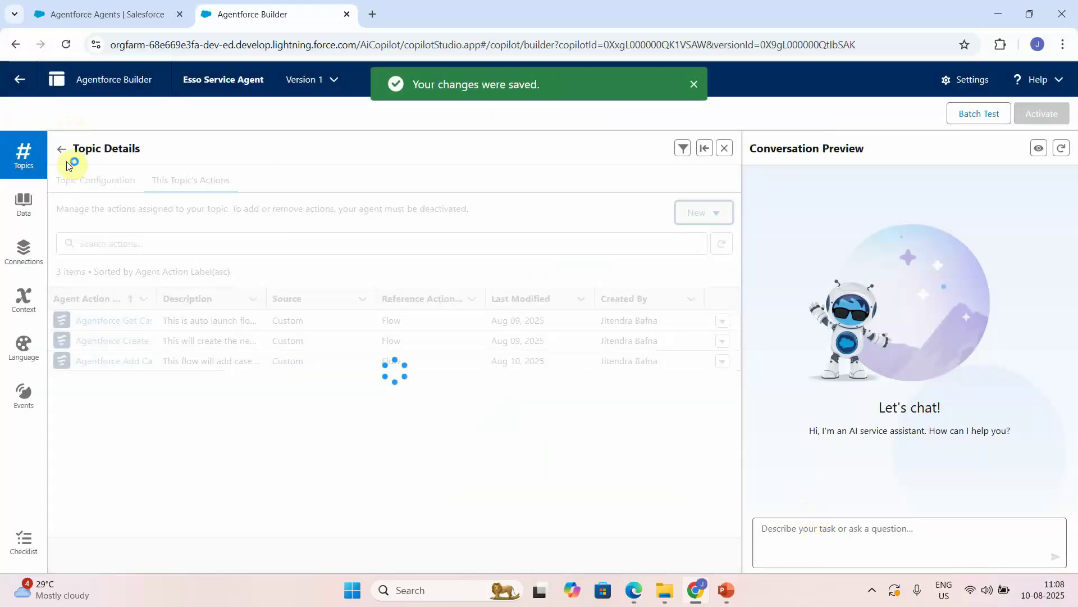
Step: Open the configuration of the Case Management topic and add a blank instruction at the end of its instructions
left_click(90, 182)
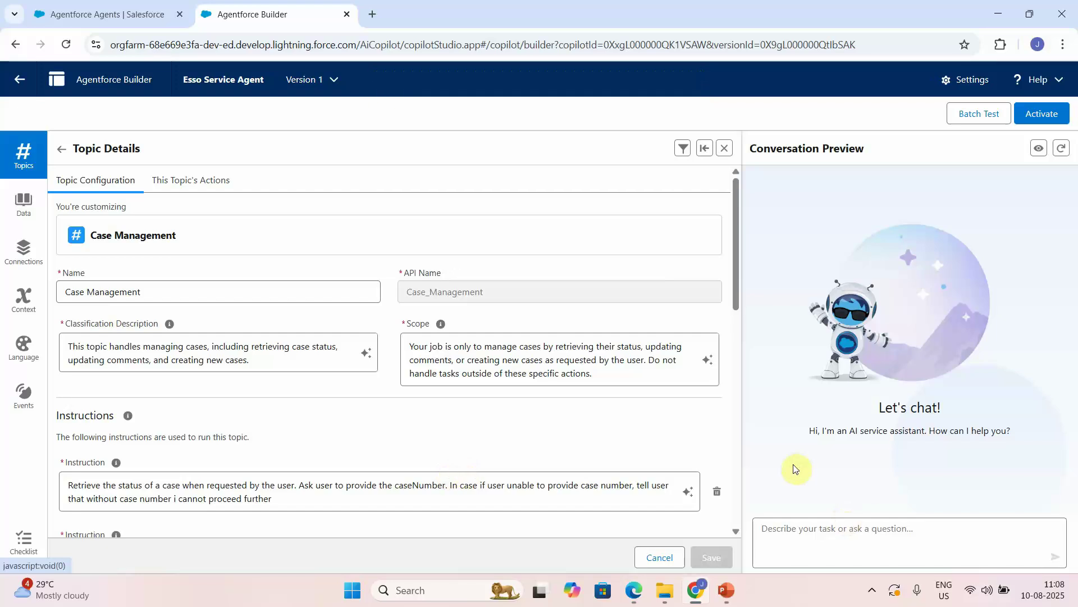
scroll(739, 502, "down", 10)
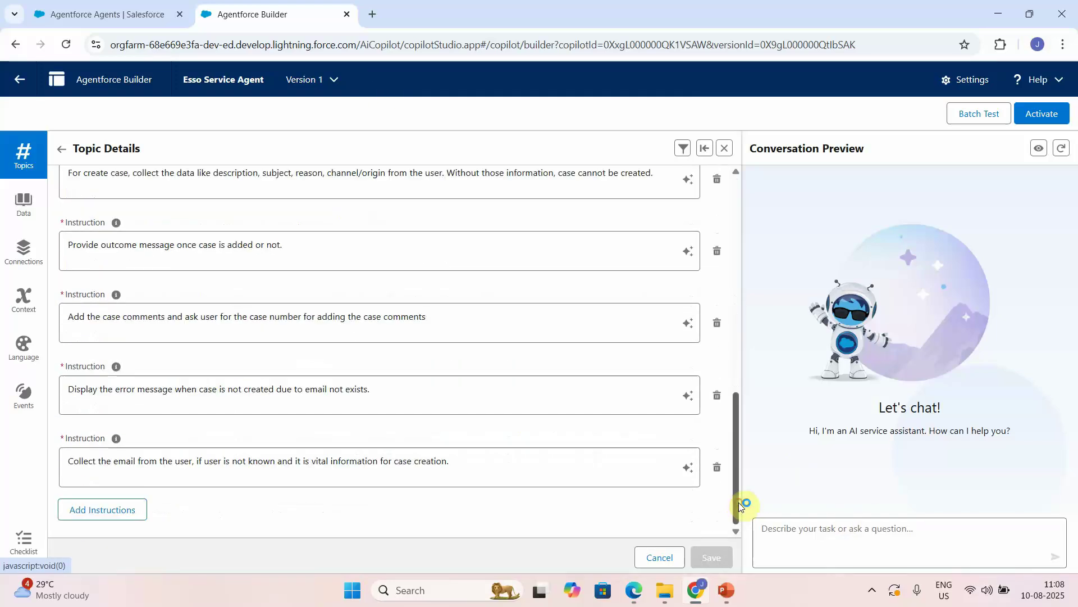
left_click(61, 152)
left_click(96, 294)
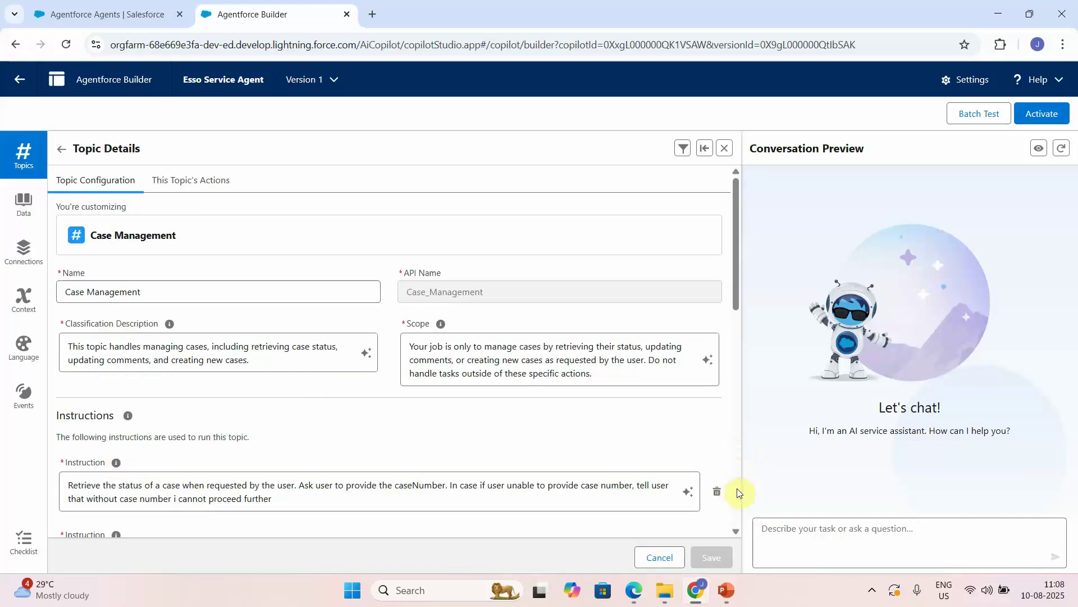
scroll(737, 490, "down", 10)
left_click(97, 510)
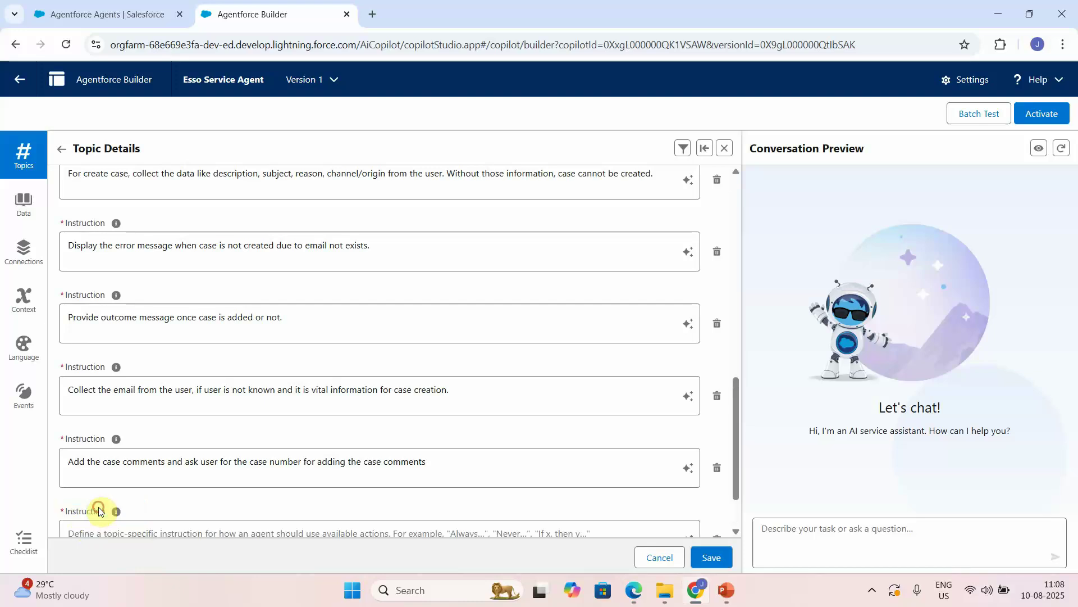
left_click(735, 505)
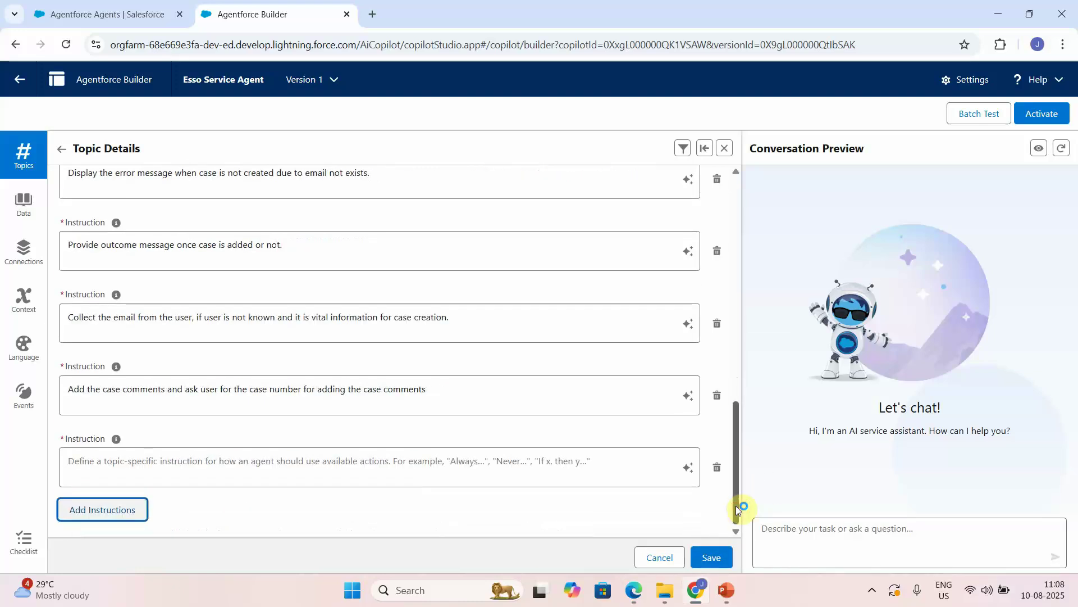
Step: Write "Generate the summary of case by using case number and retrieve case record" in the new instruction
left_click(269, 448)
type("Generate the summary")
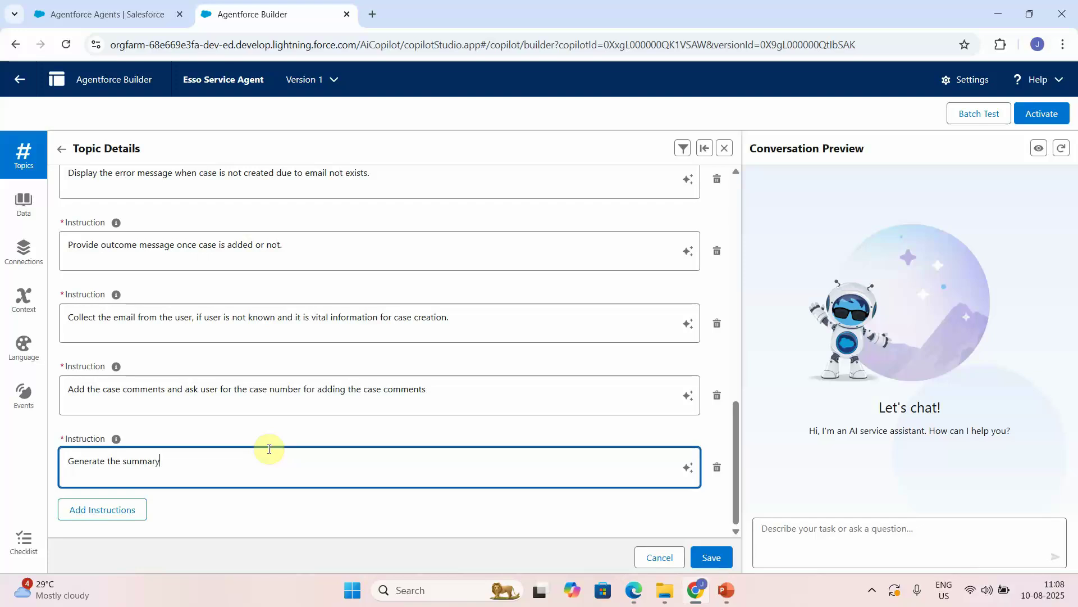
type(" of teh cas")
type("e an")
type("using case n")
type("umber and")
type(" retrieve case record")
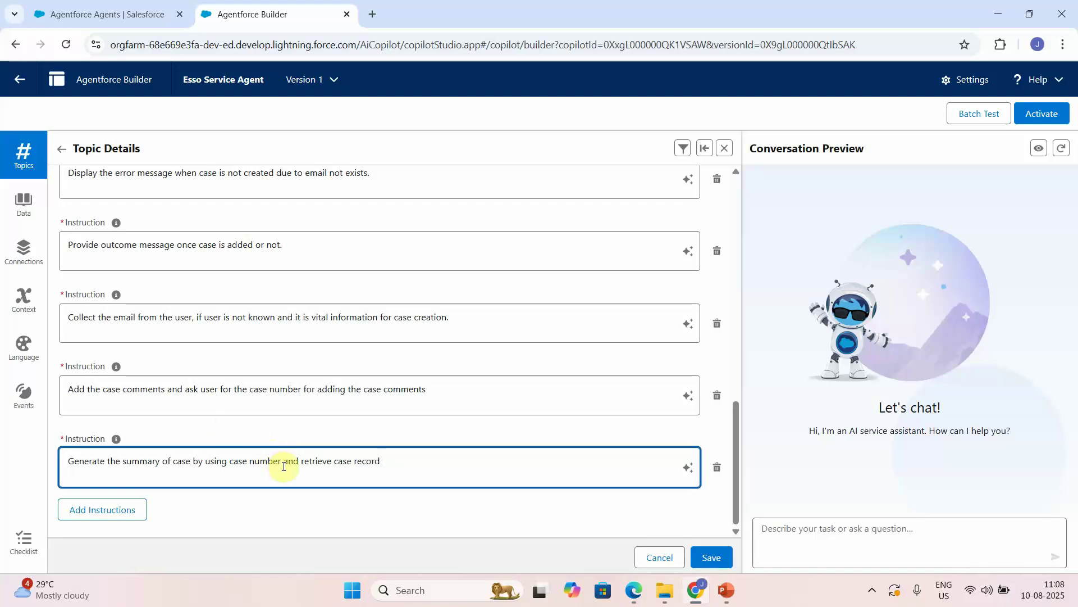
Step: Reword the new instruction to "Generate the summary of case and first retrieve case record"
left_click(280, 460)
key("BackSpace")
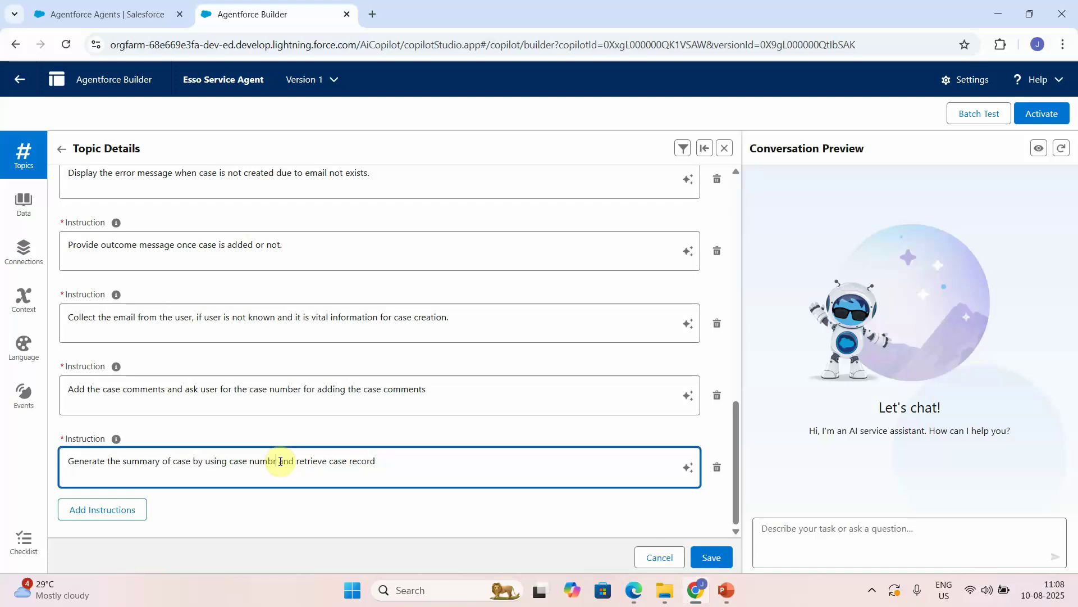
key("BackSpace")
key("BackSpace")
key("BackSpace")
key("BackSpace")
key("BackSpace")
key("BackSpace")
key("BackSpace")
key("BackSpace")
key("BackSpace")
key("BackSpace")
key("BackSpace")
key("BackSpace")
key("BackSpace")
key("BackSpace")
key("BackSpace")
key("BackSpace")
key("BackSpace")
key("BackSpace")
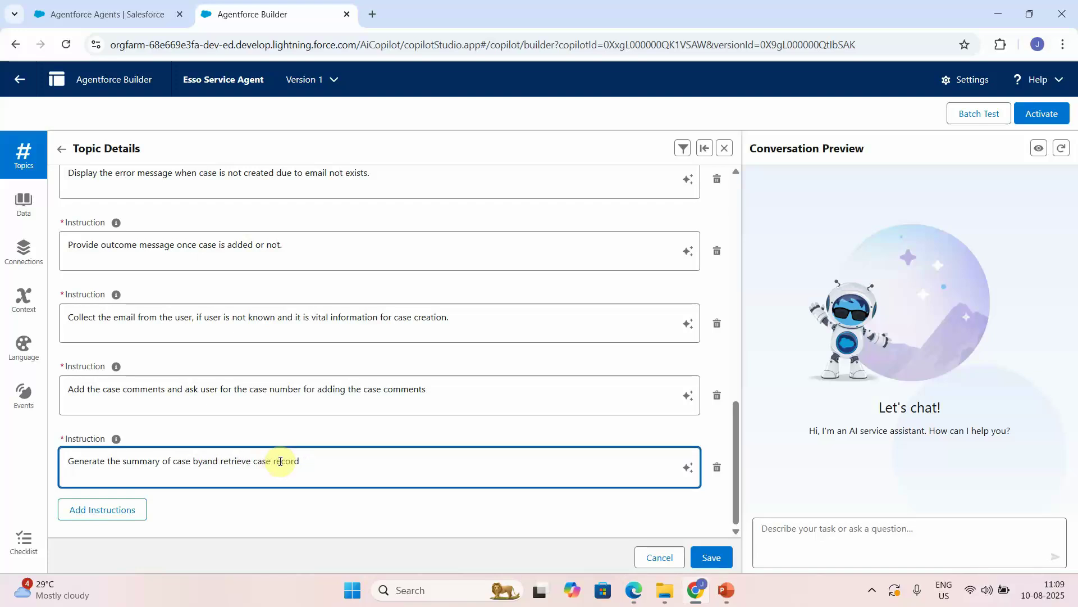
key("BackSpace")
type("first")
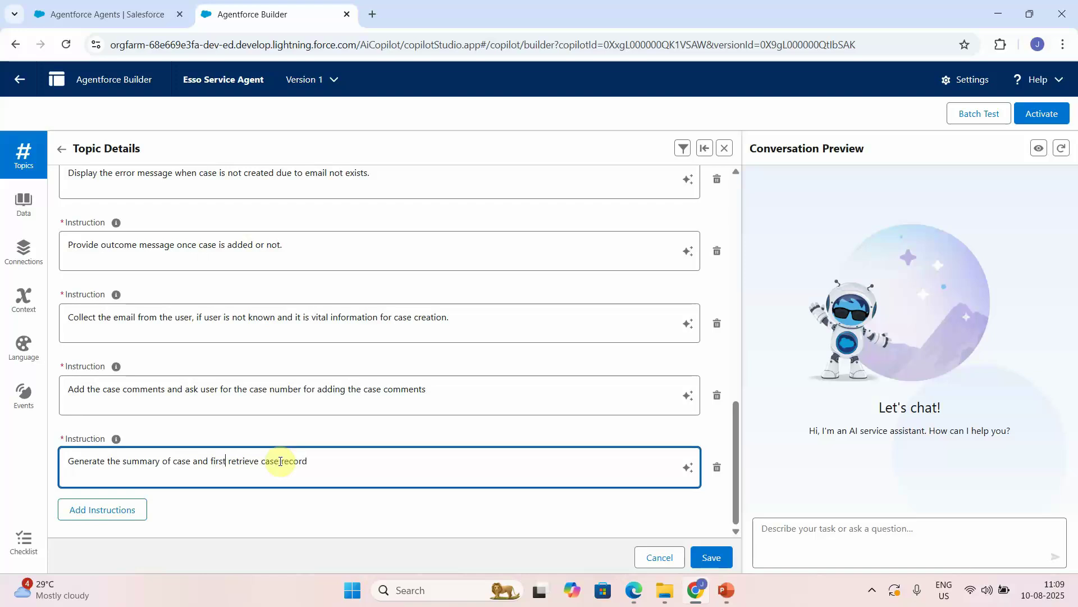
Step: Extend the instruction with "using case number by calling action Agentforce_Get_Case_Status_By_Case_Number" and save the topic
left_click(334, 459)
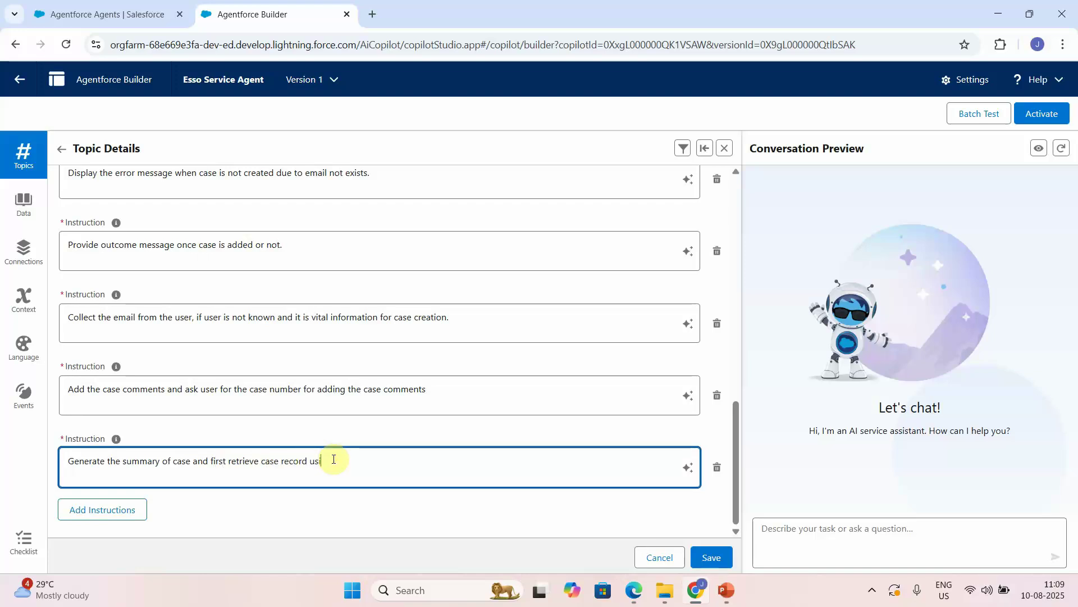
type("using case number by ca")
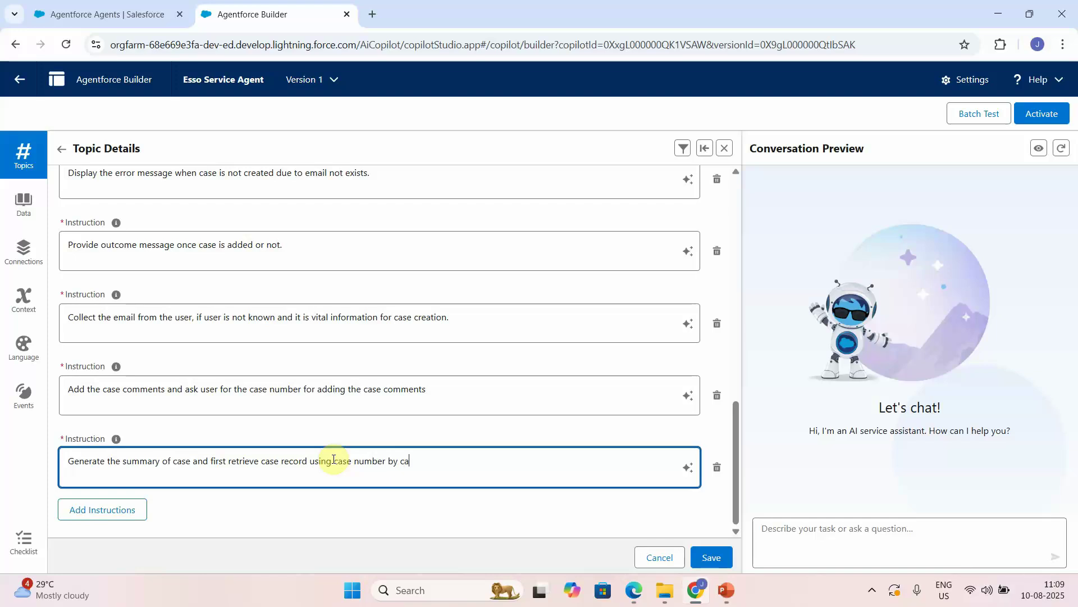
type("lling action")
type("Agentforce_Get_Case_Status_By_Case_Number")
key("Return")
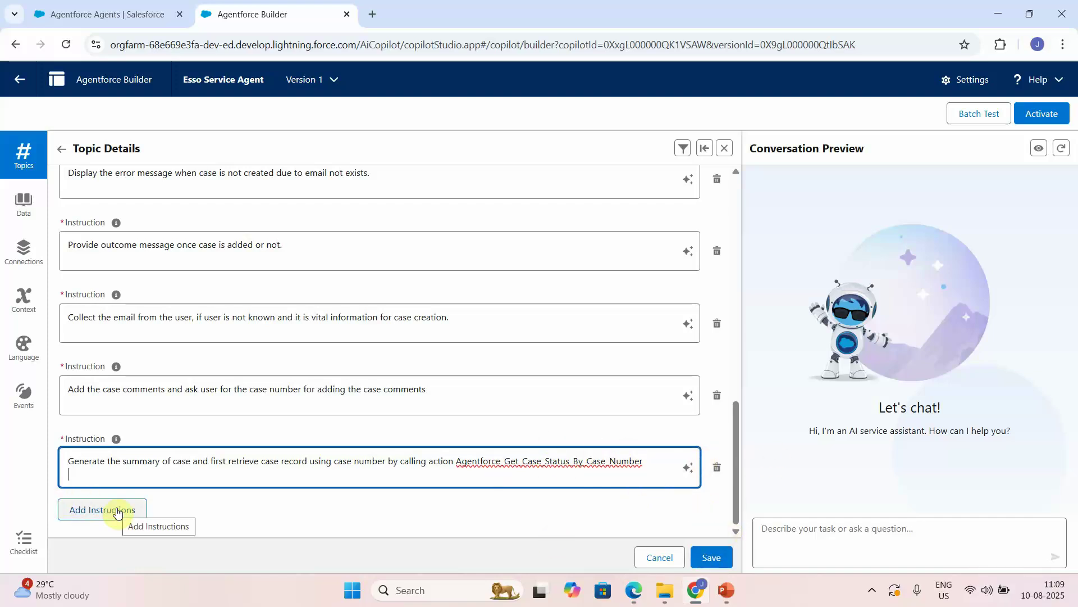
left_click(710, 559)
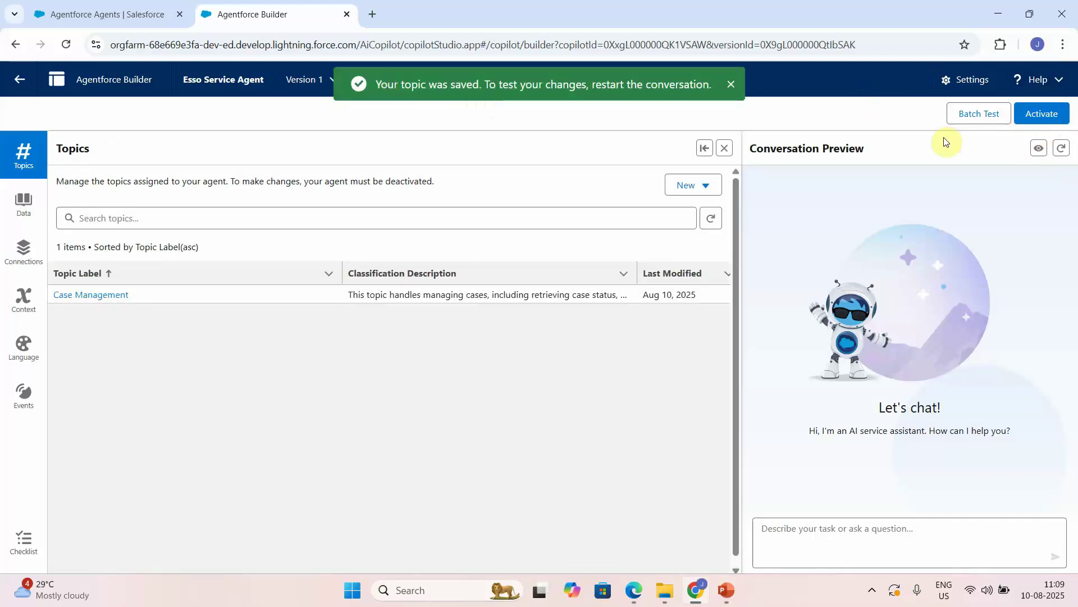
Step: Restart the conversation preview, ask the agent "What is the status of case 00001019", and request the case summary
left_click(1061, 148)
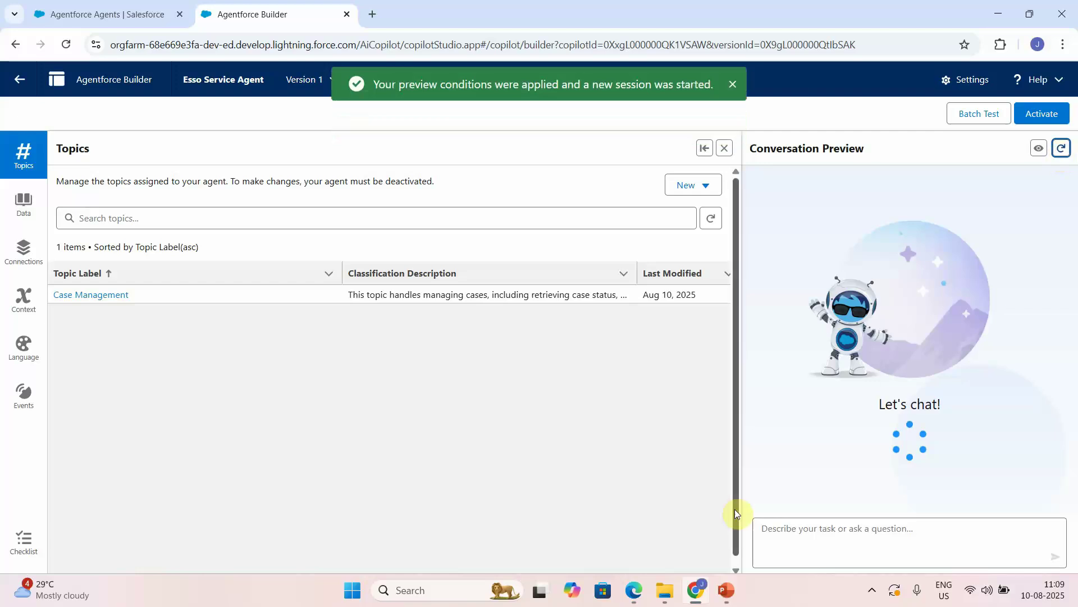
left_click(799, 542)
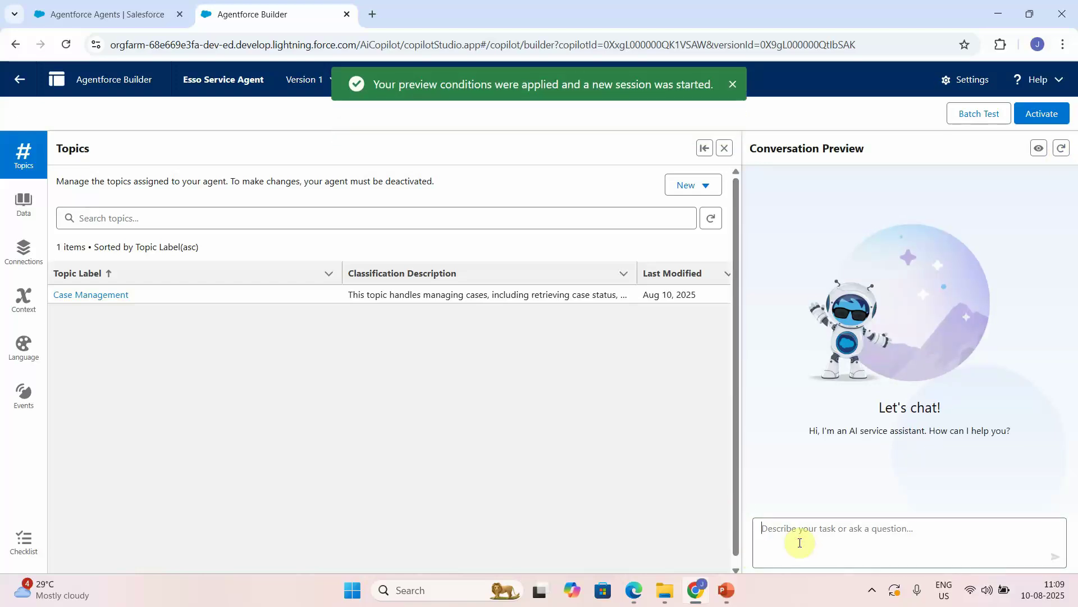
type("What")
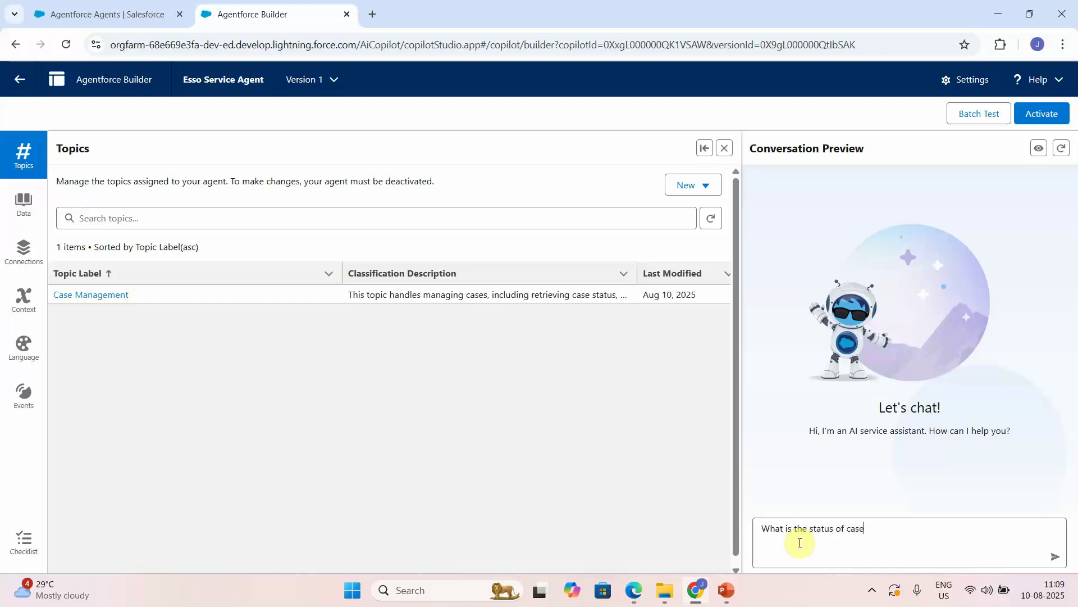
type("is the status of case 00001019")
key("Return")
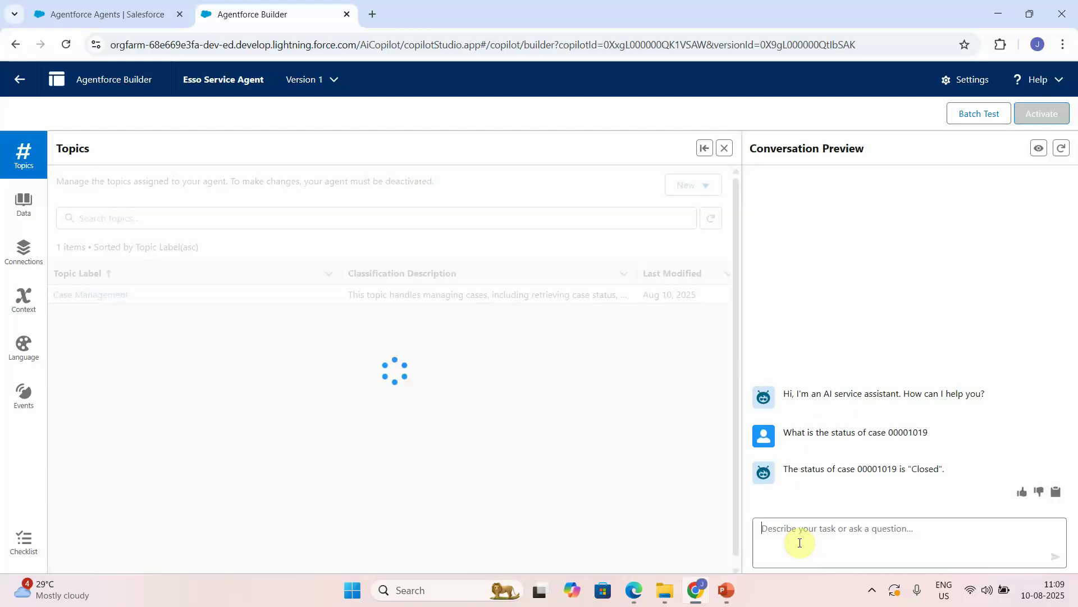
type("Please provide the sumamry")
key("Return")
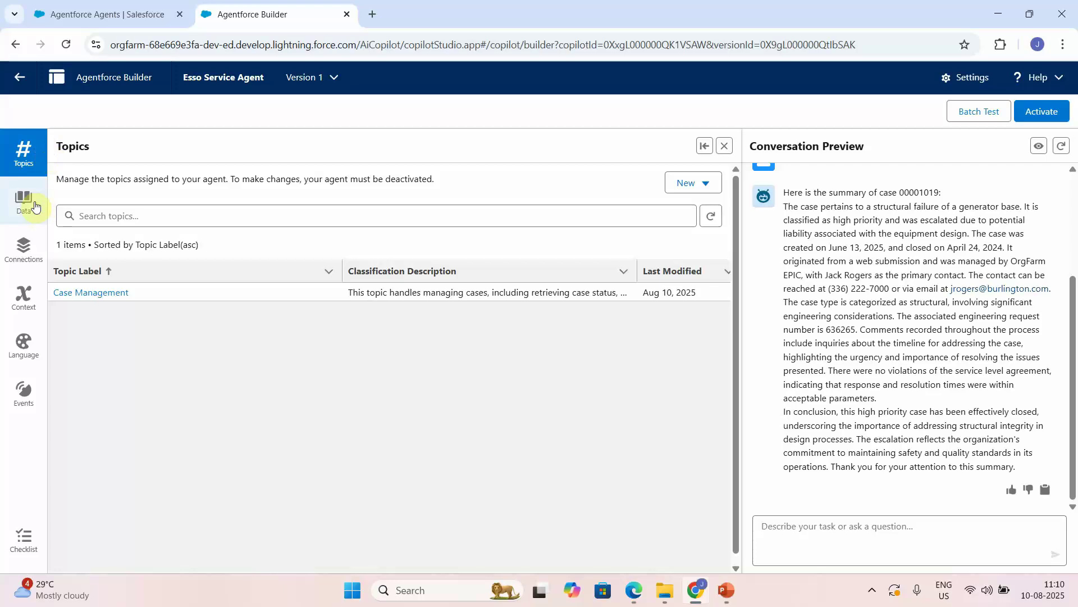
Step: Leave the builder for the Agentforce Agents list and reopen Esso Service Agent in Agentforce Builder
left_click(24, 75)
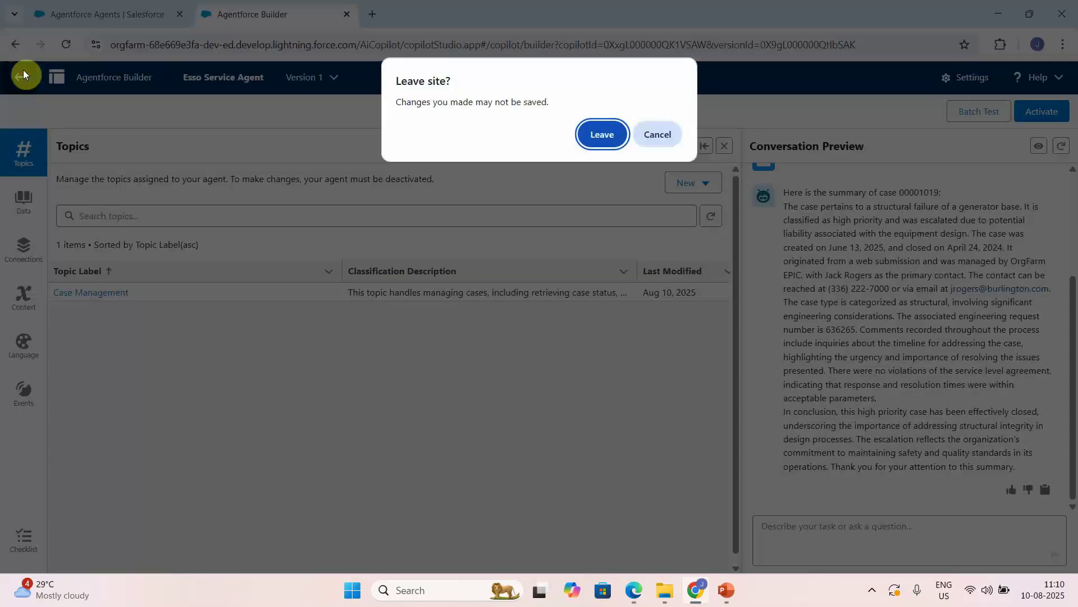
left_click(603, 134)
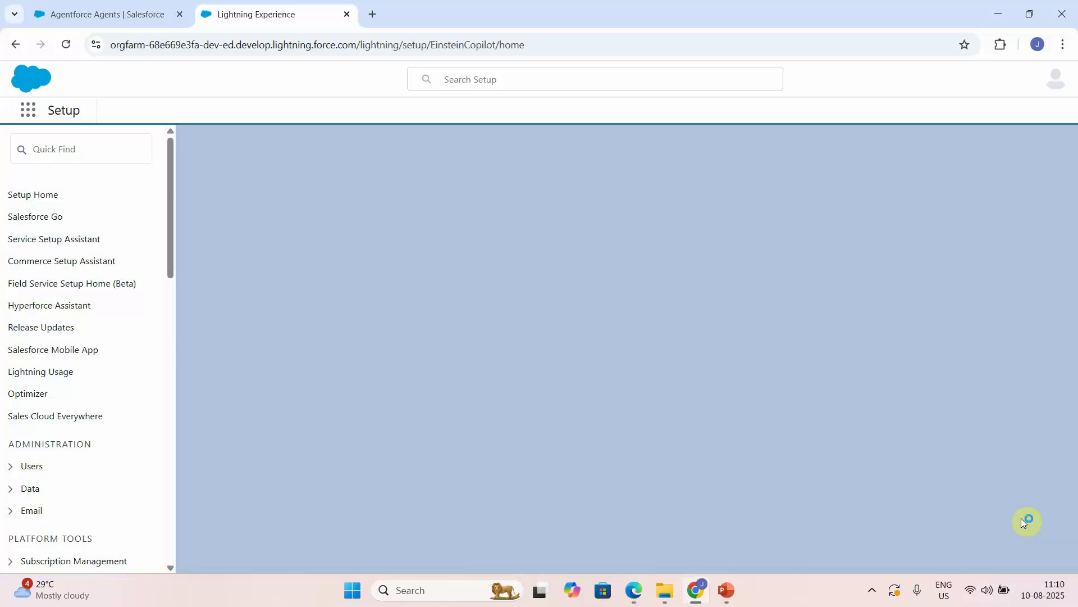
scroll(1073, 521, "down", 3)
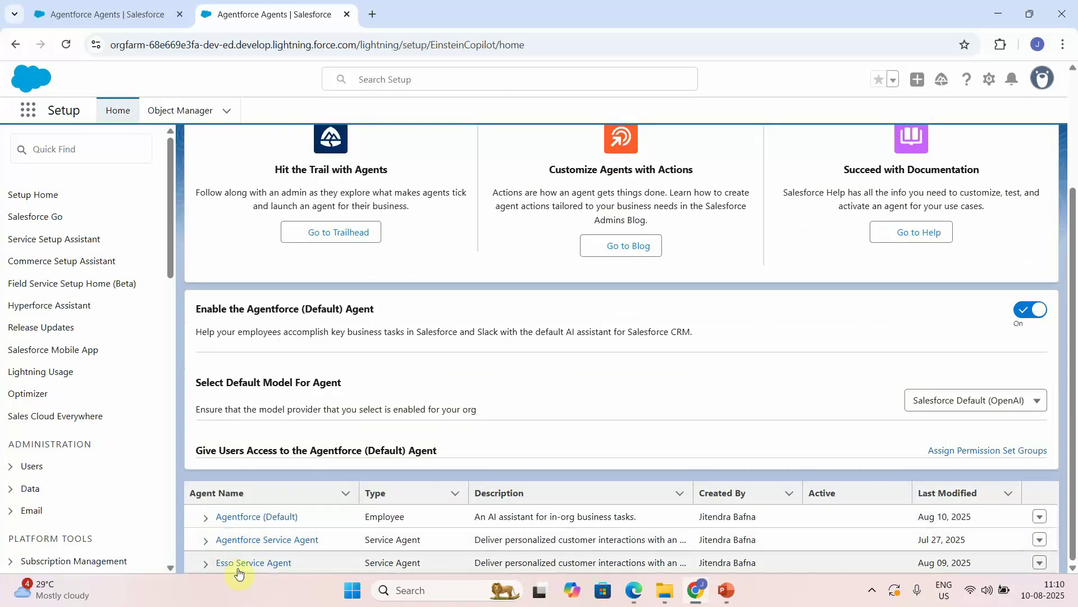
left_click(253, 562)
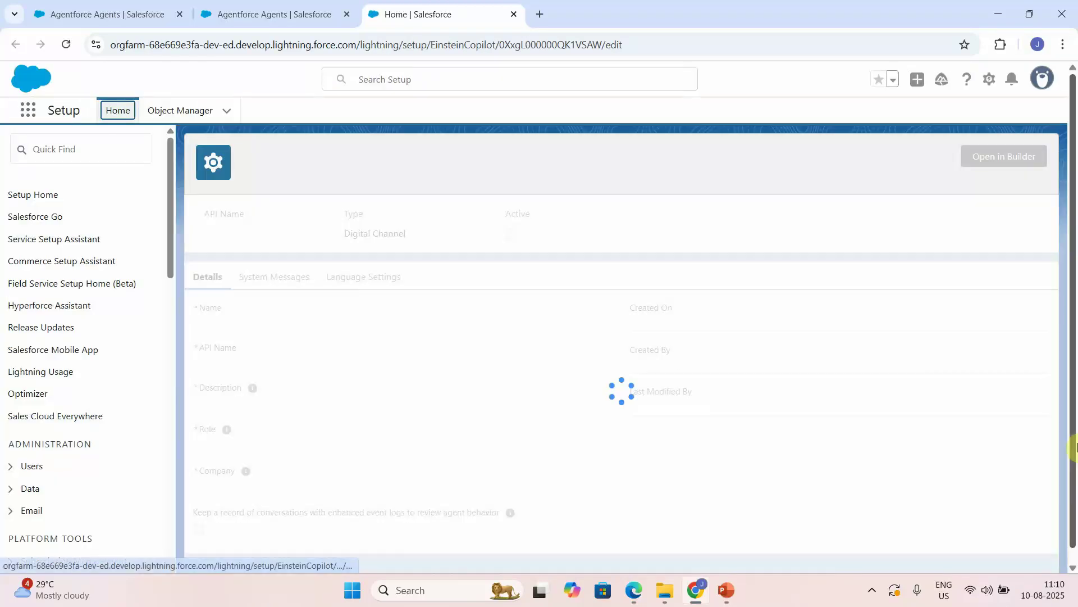
left_click(990, 151)
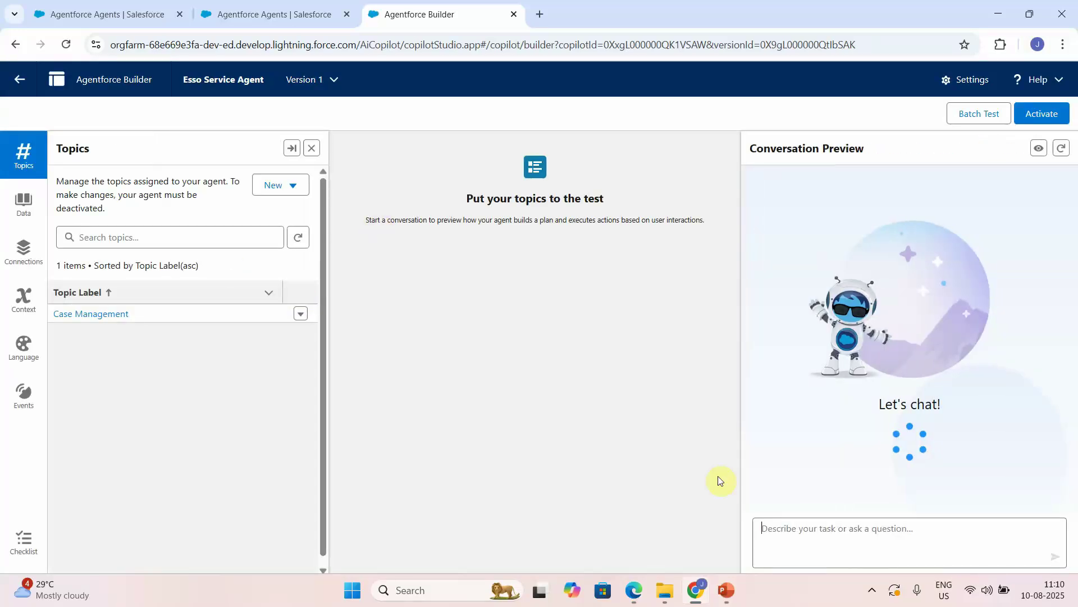
left_click(850, 528)
type("Gene")
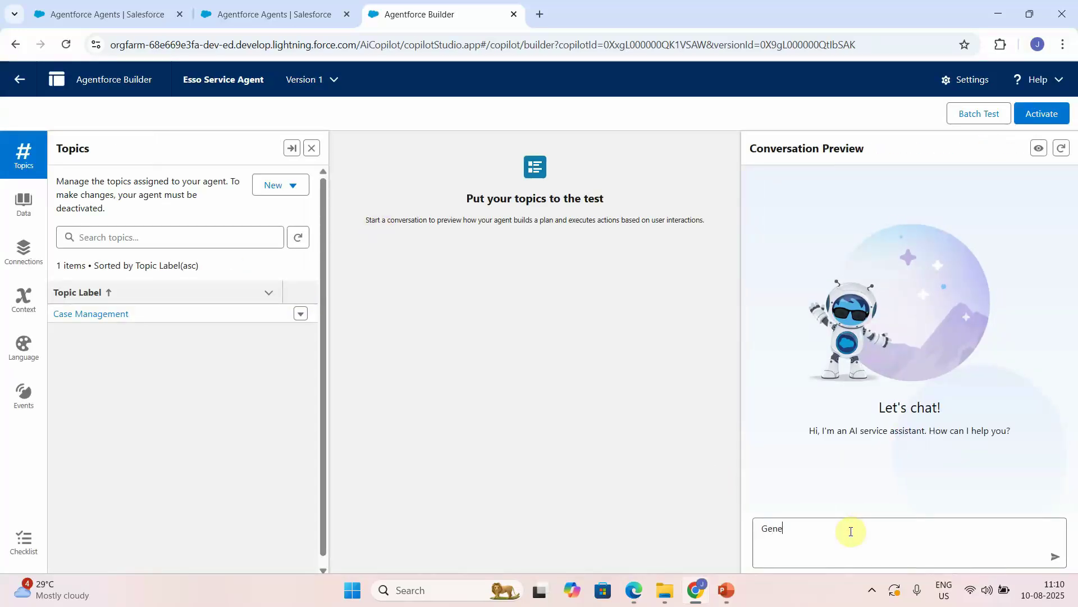
type("rate")
key("BackSpace")
key("BackSpace")
key("BackSpace")
key("BackSpace")
key("BackSpace")
key("BackSpace")
key("BackSpace")
key("BackSpace")
Step: Ask "What is the status of case 00001019" in the agent's new conversation preview
type("W")
type("hat is the status of case 0000101")
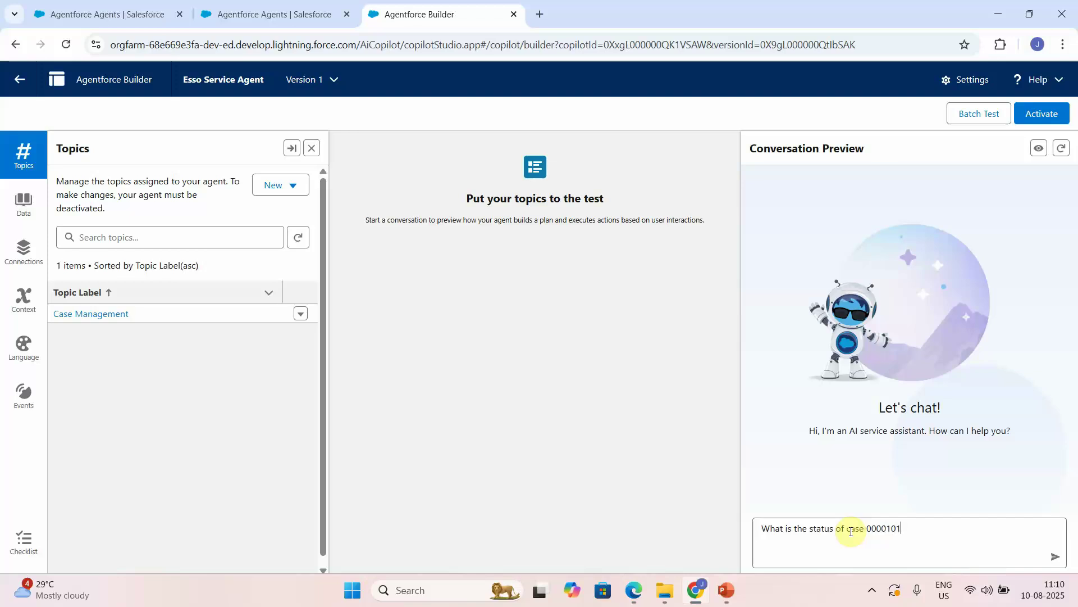
type("9")
key("Return")
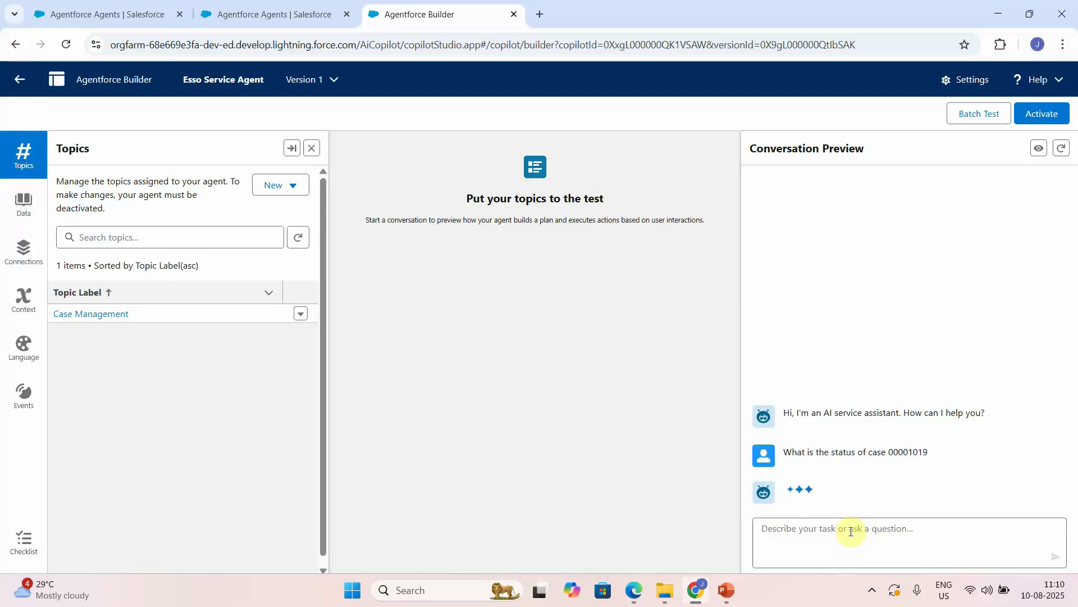
type("Gen")
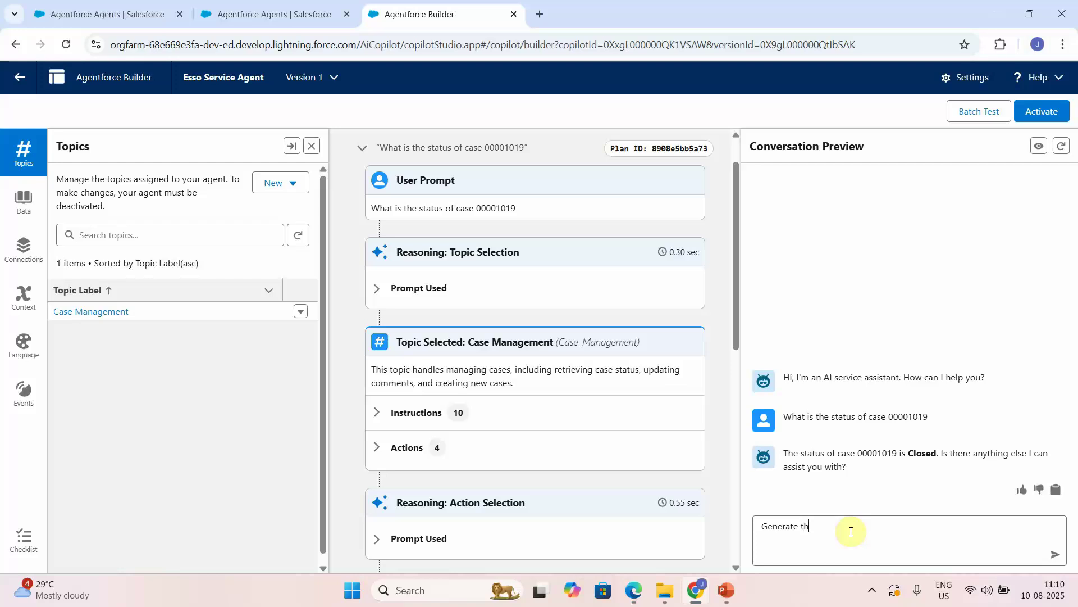
type("erat")
key("BackSpace")
key("BackSpace")
key("BackSpace")
key("BackSpace")
key("BackSpace")
key("BackSpace")
key("BackSpace")
Step: Ask the agent to add comments to the case and supply "Thank you for resolving the case." as the comment
type("Add cooments to the case")
key("Return")
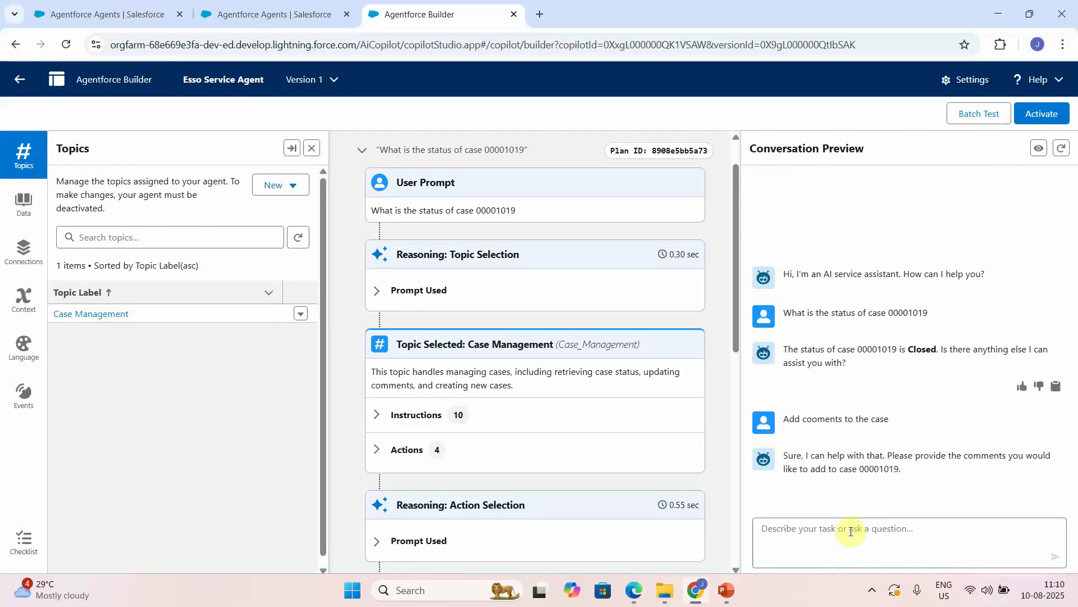
type("Thank you for resolving the ca")
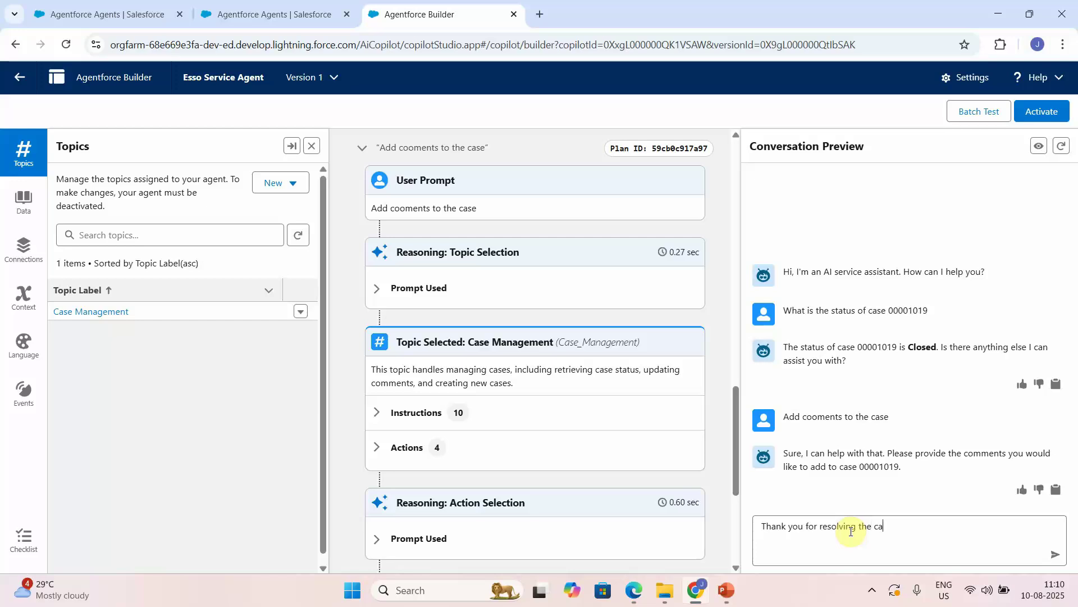
type(".")
key("Return")
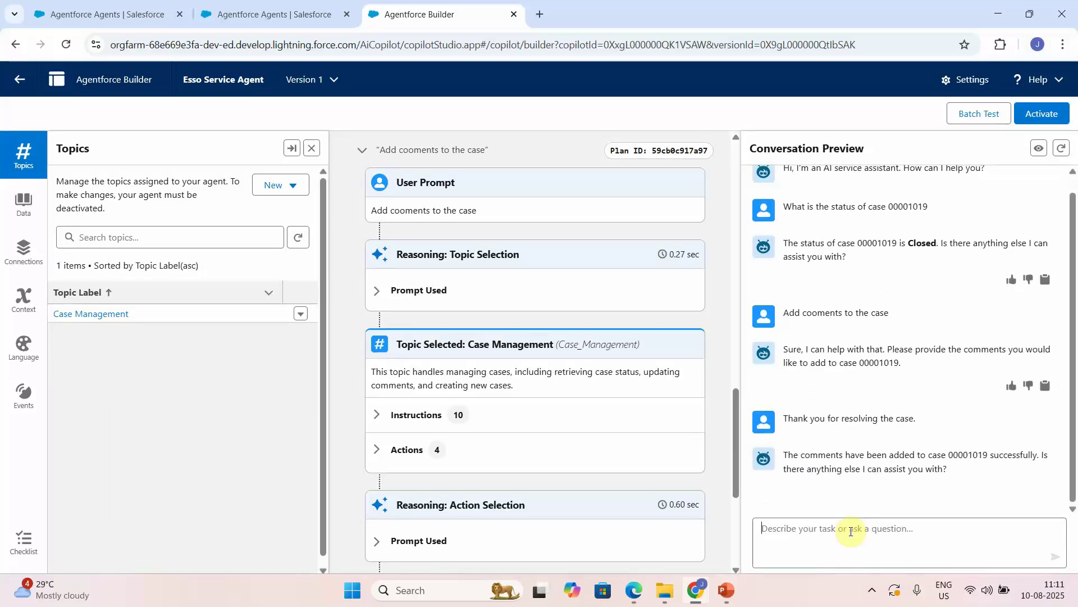
Step: Ask the agent "Summarize the case" and examine the action launched in the resulting plan
type("Summarize")
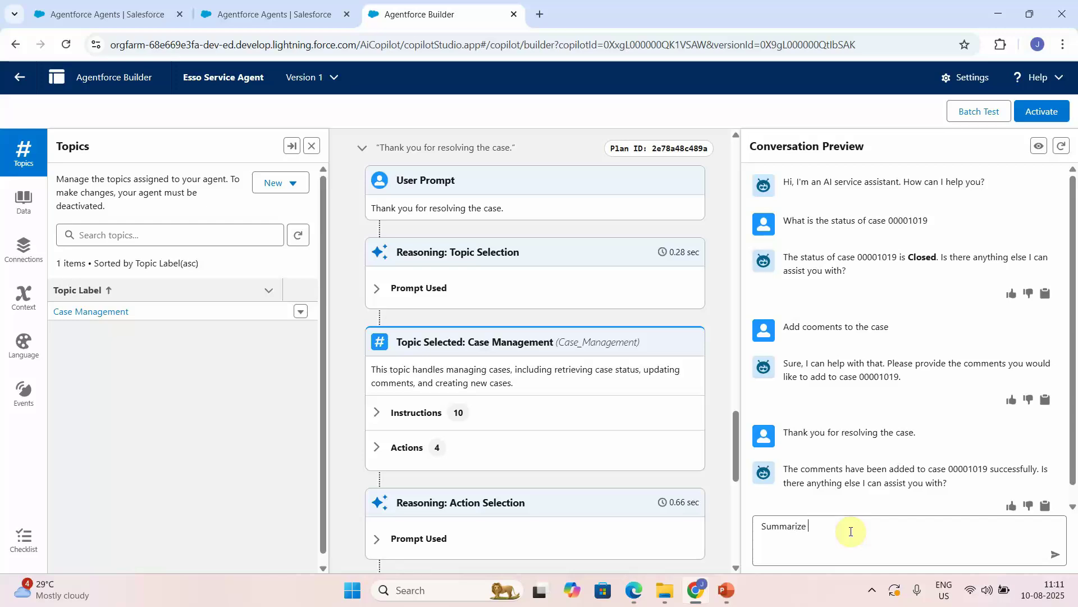
type("the case")
key("Return")
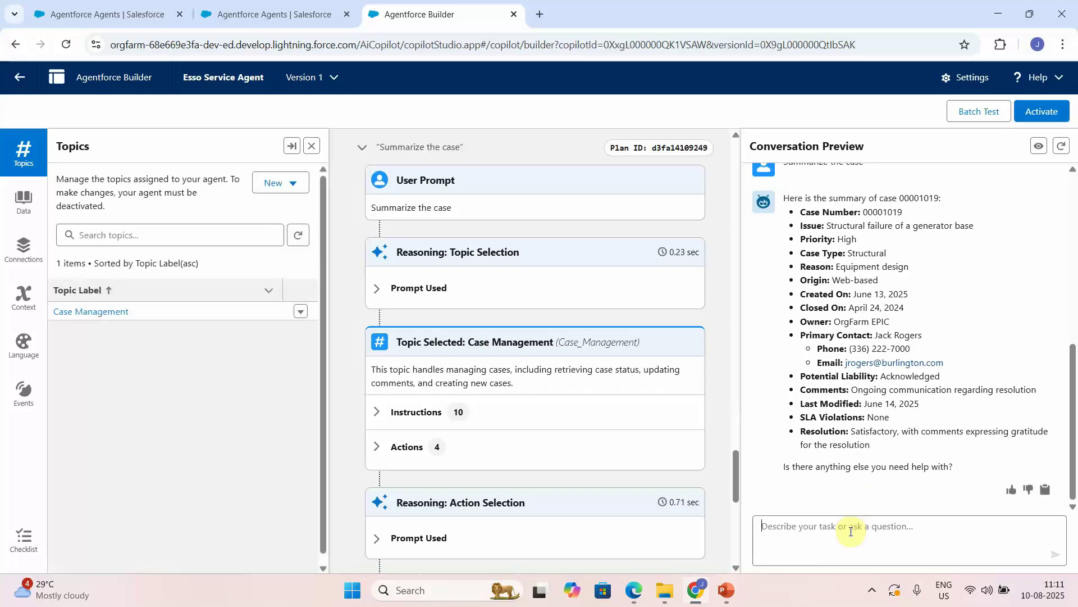
left_click(736, 524)
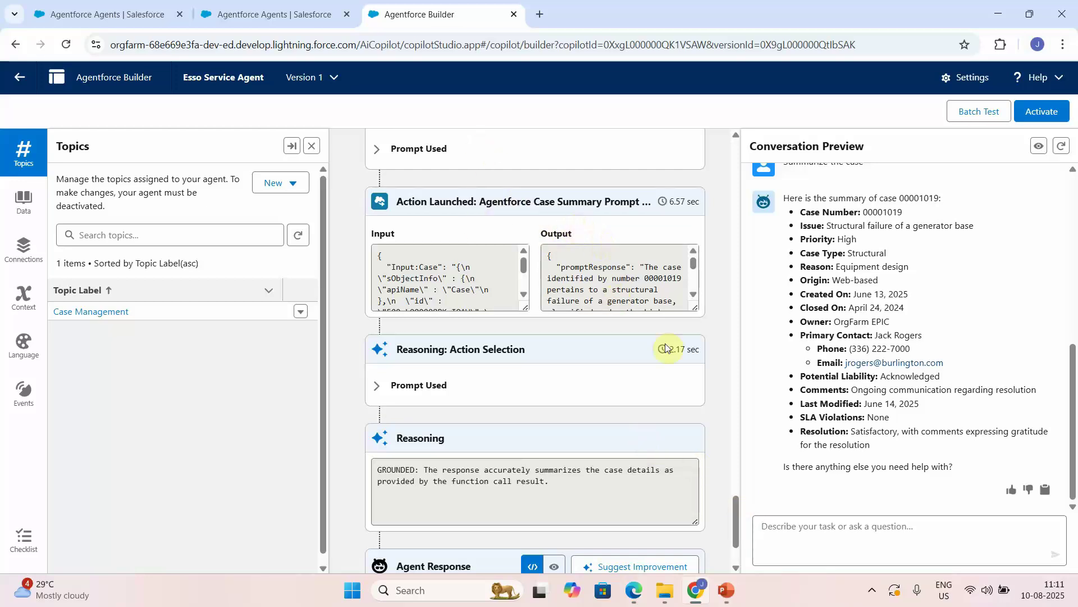
Step: Ask the agent to summarize the case in paragraph form
left_click(827, 550)
type("Sumamrize the case")
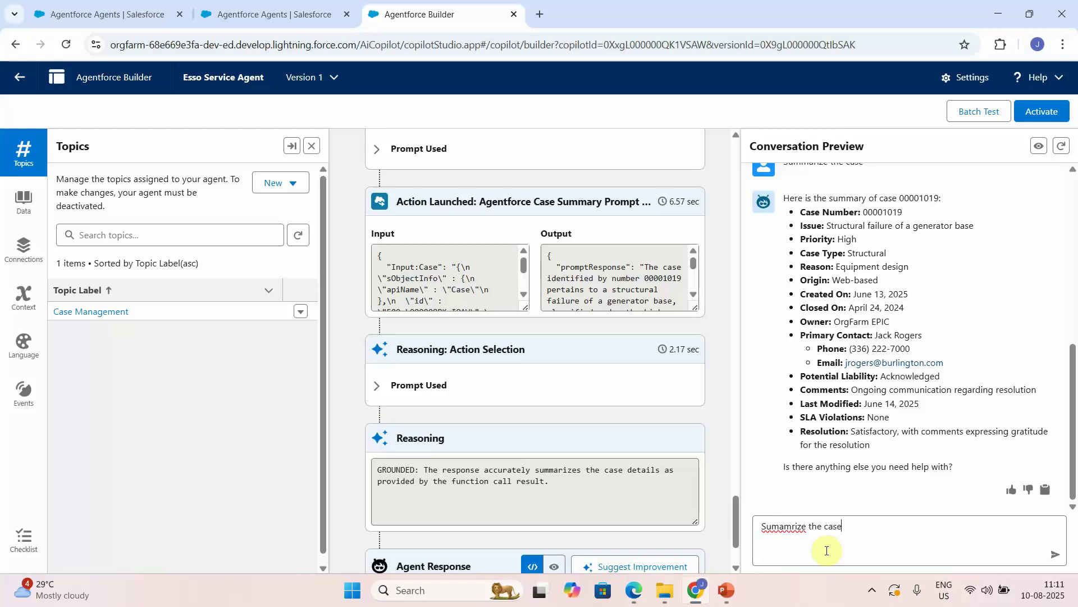
type(" in paragraph")
key("Return")
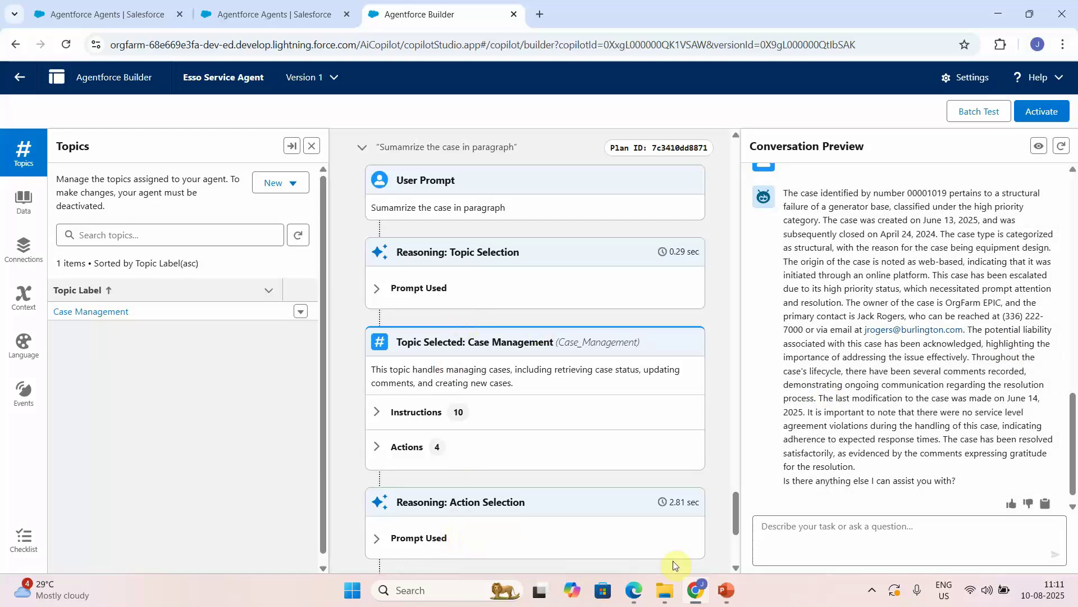
Step: Examine the paragraph summary's plan, including the action selection prompt used and the topic's available actions
scroll(730, 559, "down", 5)
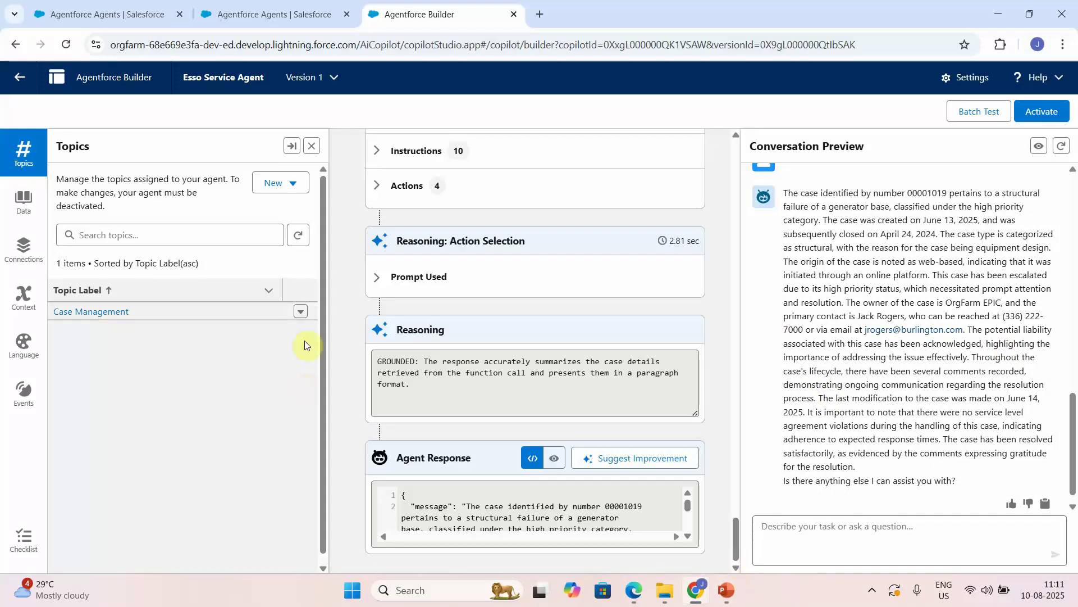
left_click(374, 279)
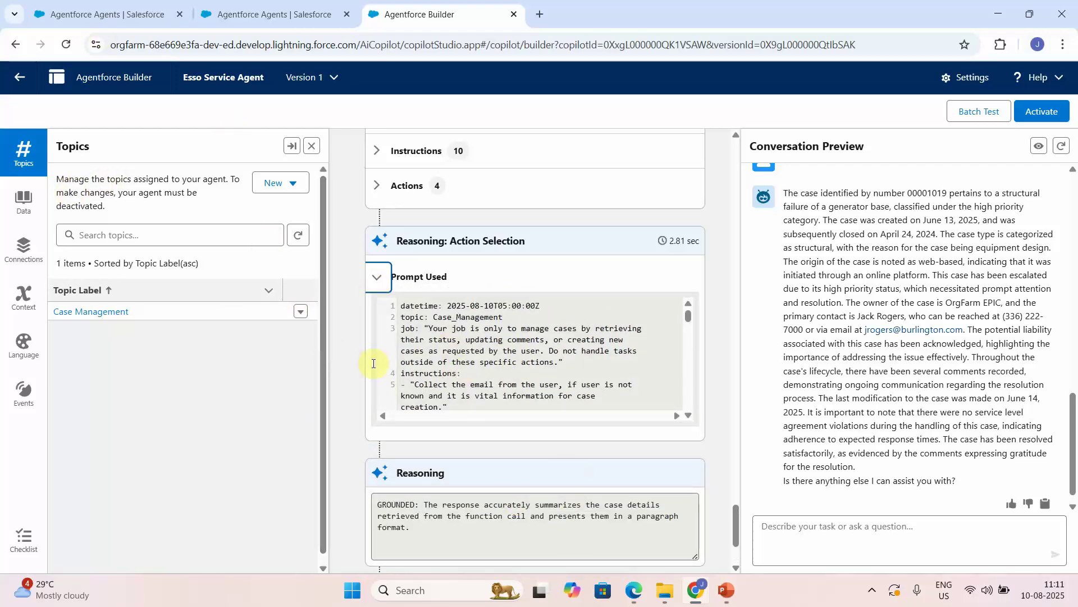
left_click(375, 186)
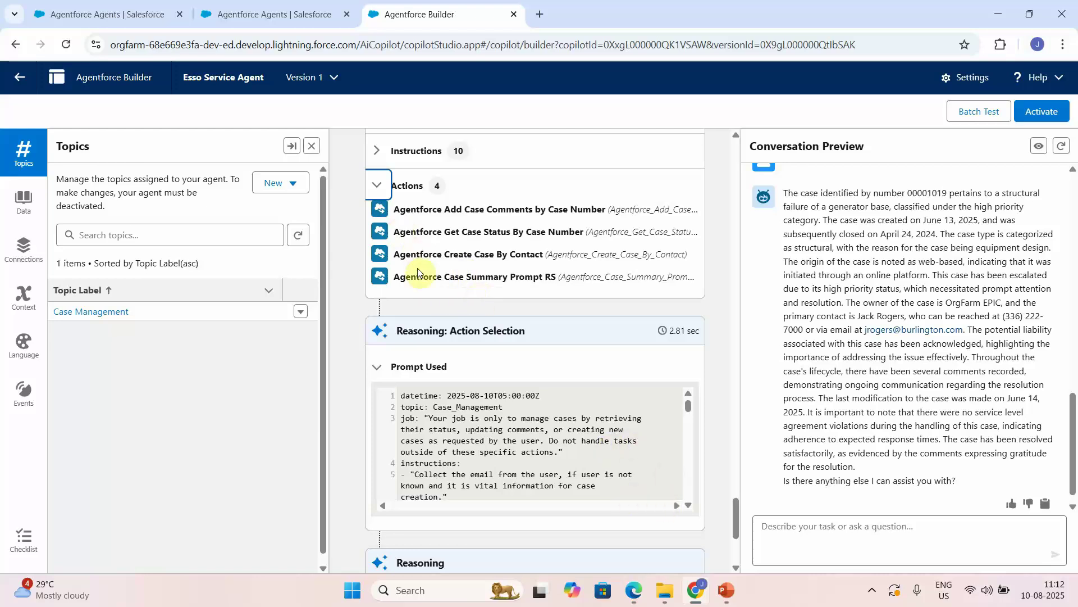
left_click_drag(445, 277, 393, 275)
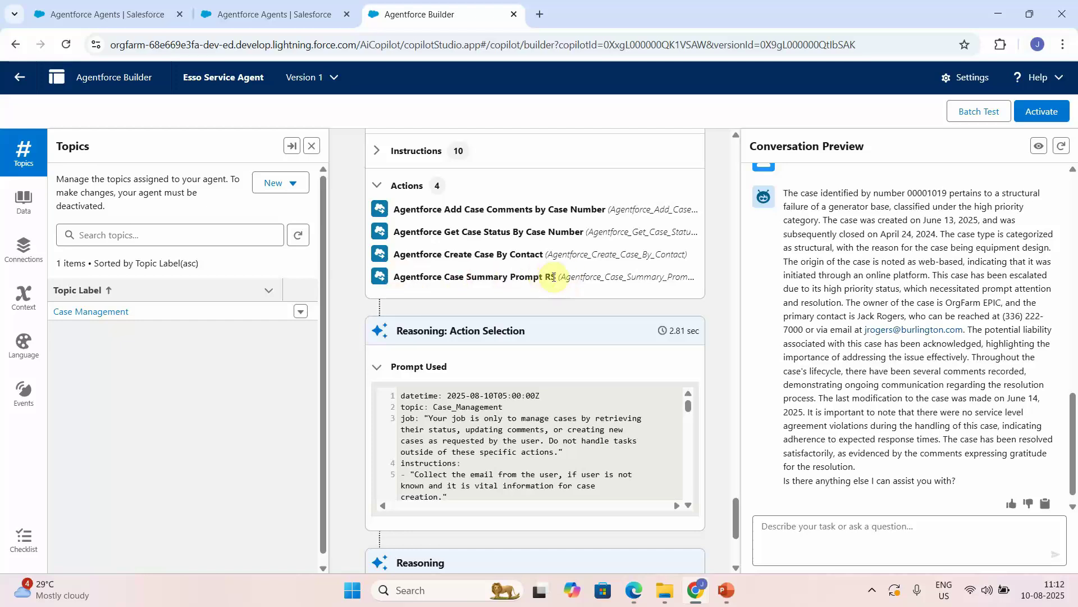
Step: Open the Agentforce Case Summary Prompt RS action from the Case Management topic and copy its reference action name
left_click(107, 310)
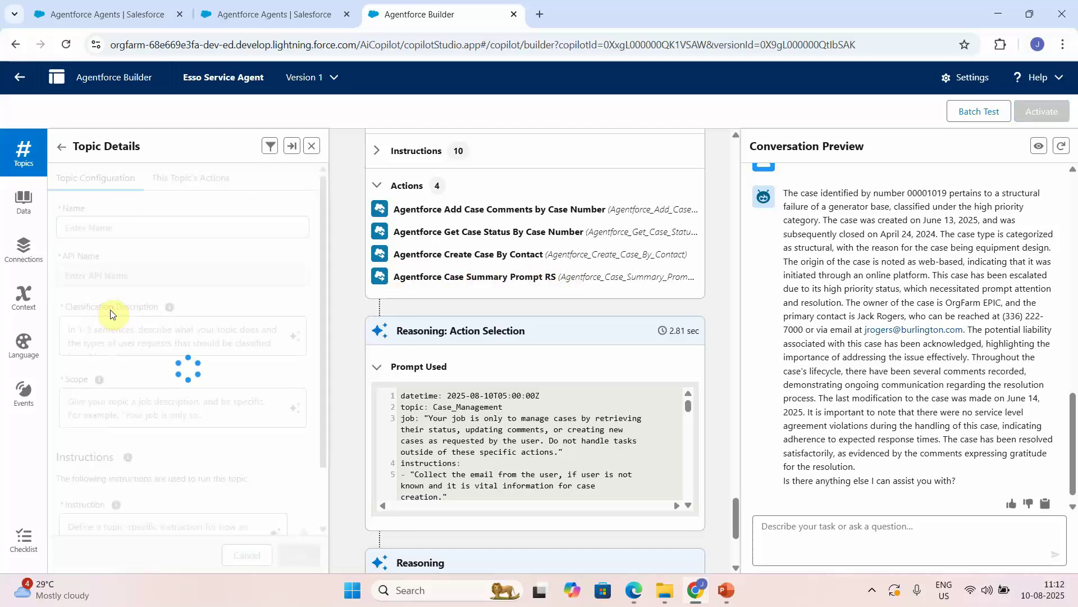
left_click(217, 179)
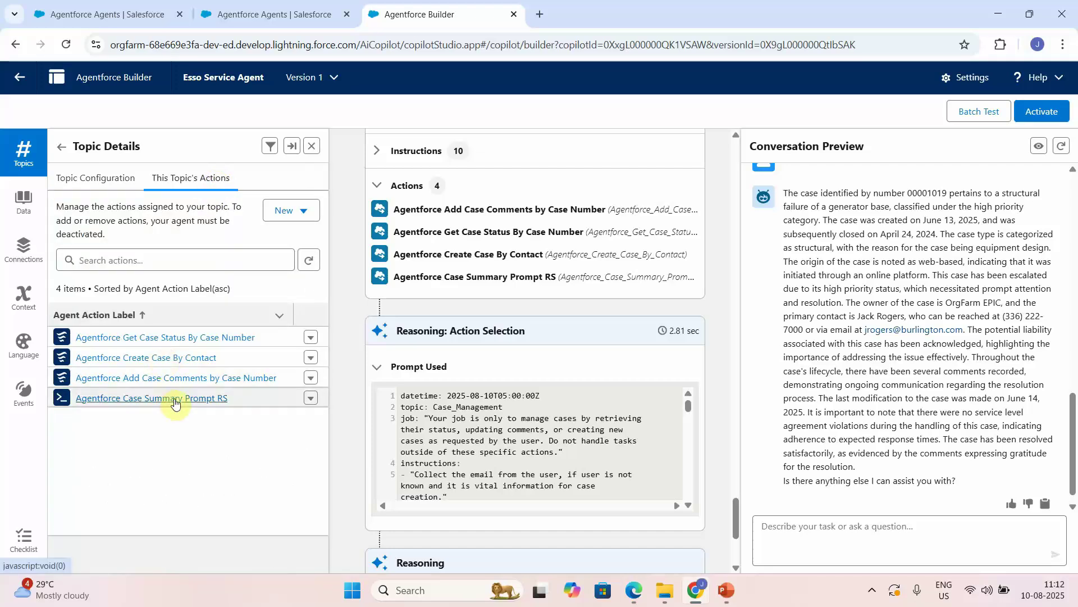
left_click(175, 399)
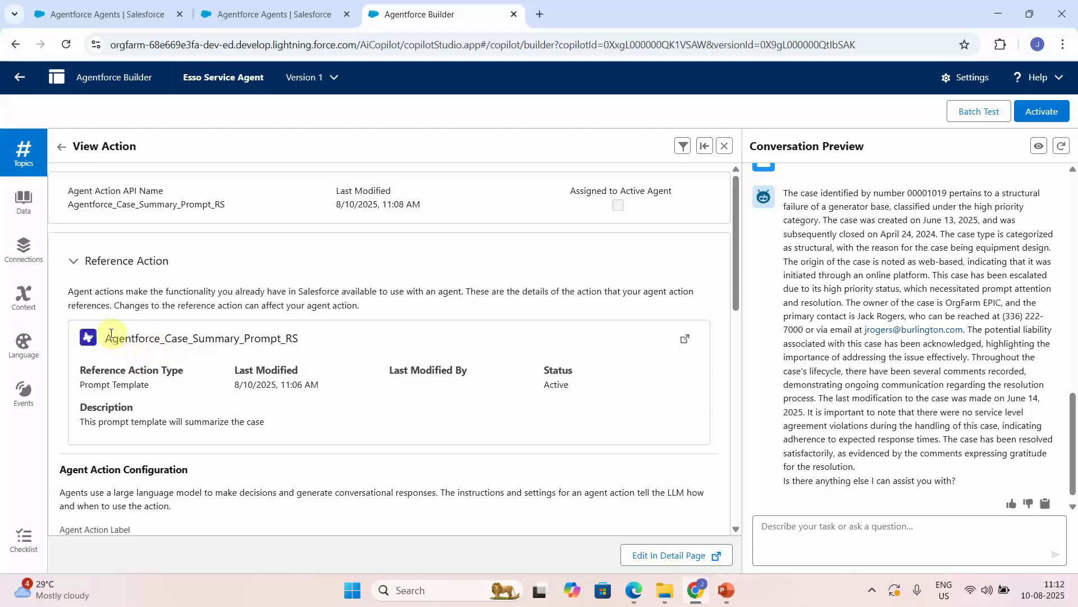
left_click_drag(107, 337, 322, 342)
key("ctrl+c")
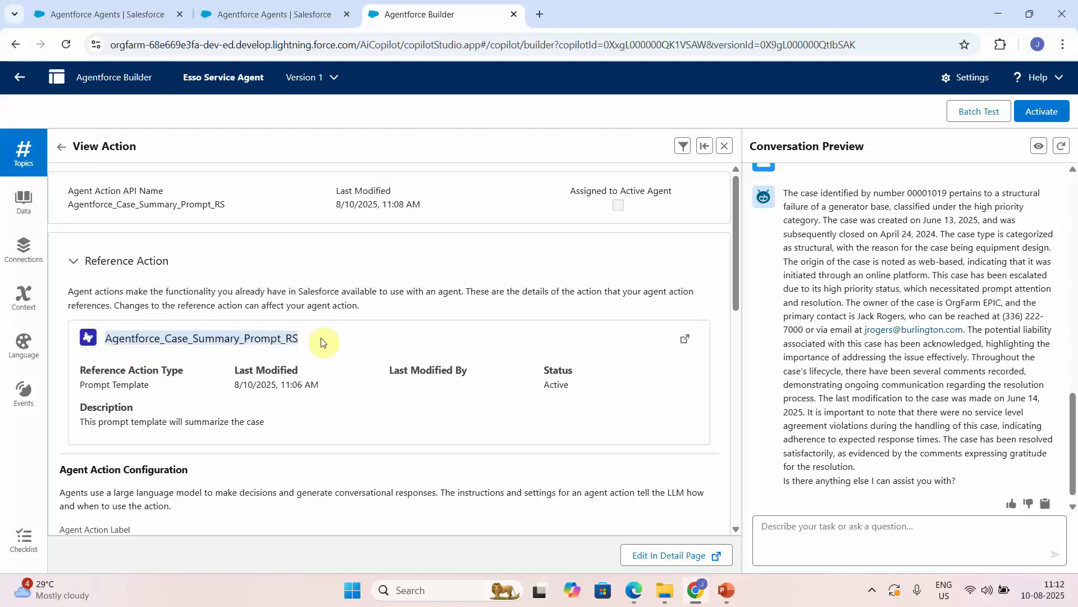
Step: Review the case summary action's instructions, loading text, input and output settings, and return to the topic's actions
left_click(61, 147)
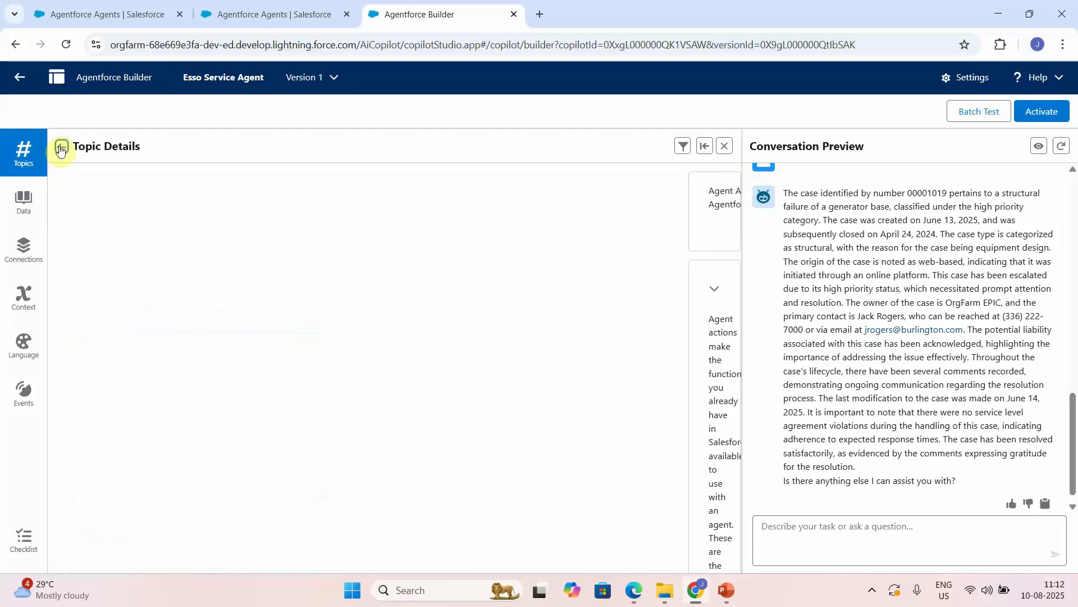
left_click(100, 378)
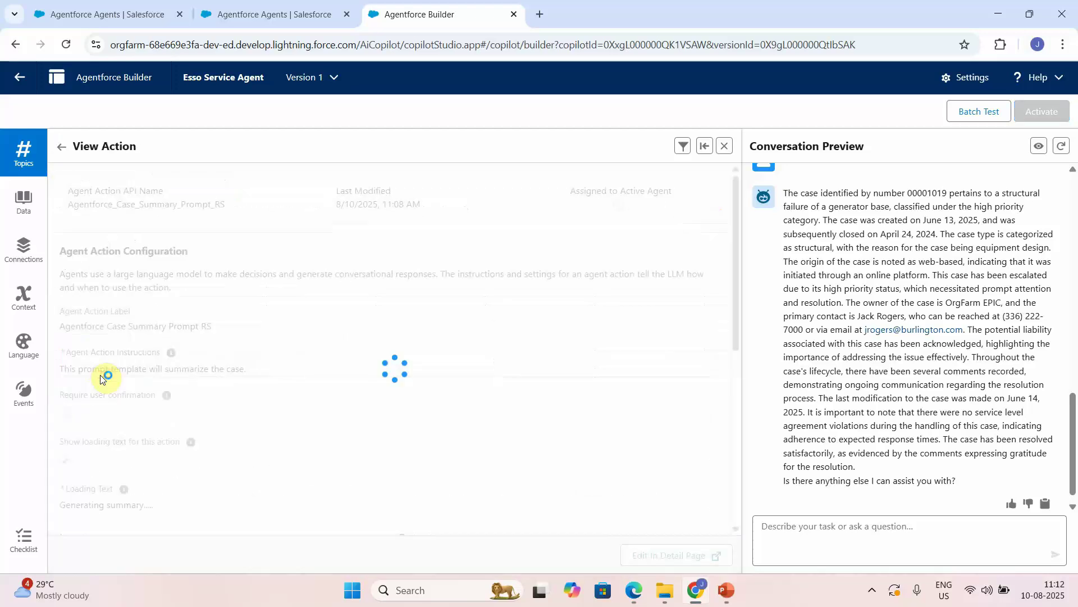
scroll(736, 496, "down", 10)
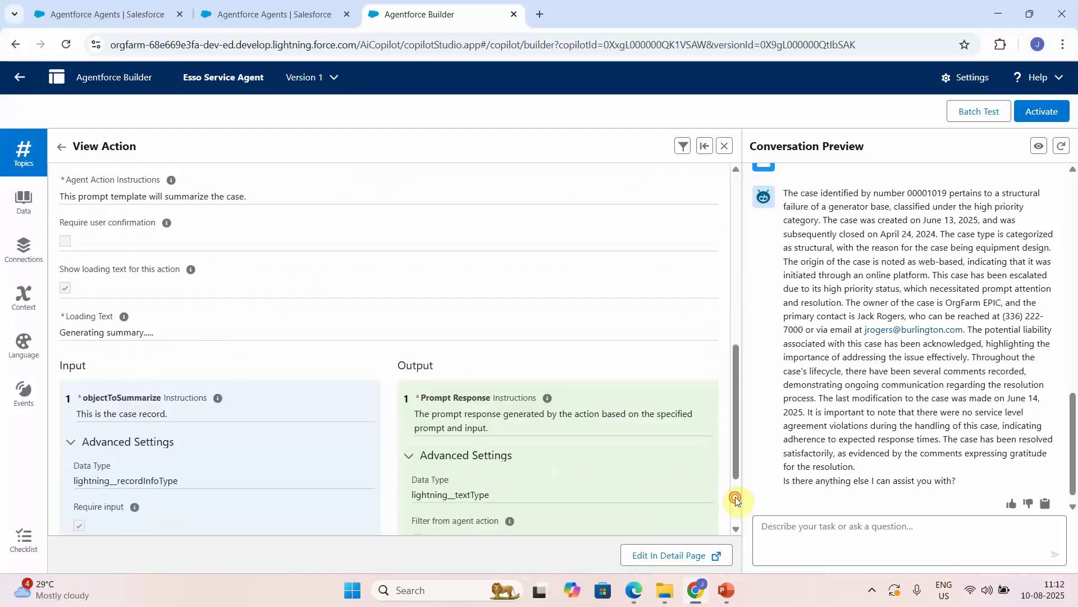
left_click(62, 147)
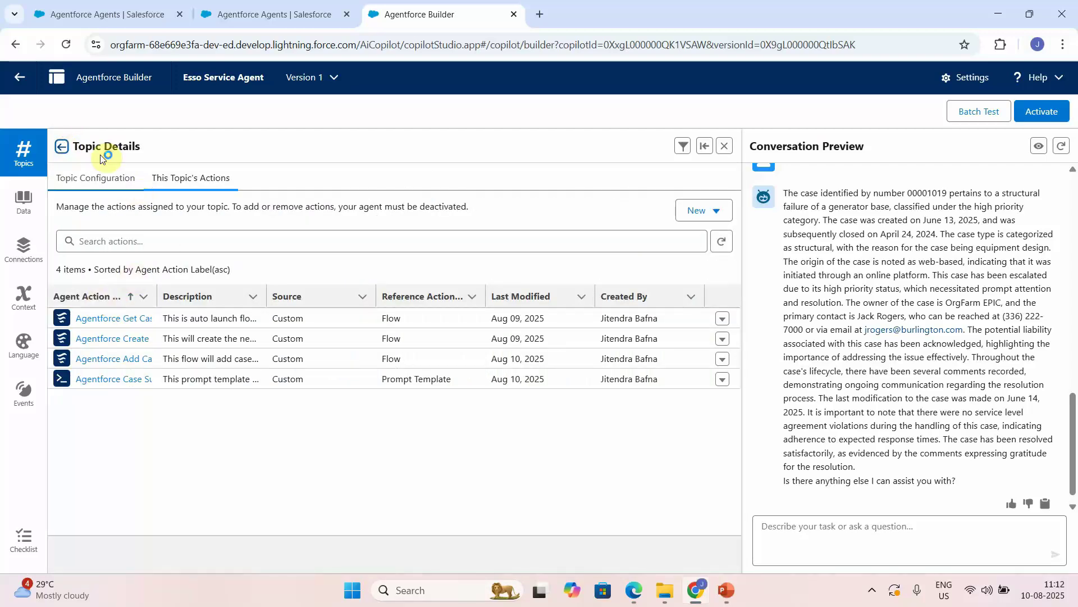
Step: Insert "using action Agentforce_Case_Summary_Prompt_RS" after "Generate the summary of case" in the topic instruction and save the topic
left_click(93, 178)
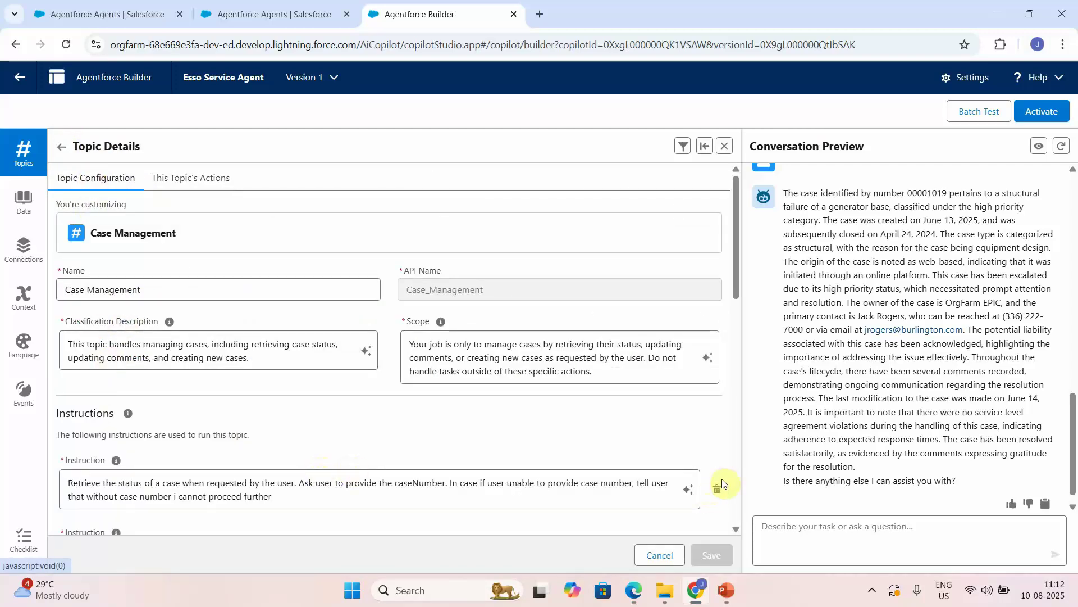
left_click(737, 503)
left_click(737, 503)
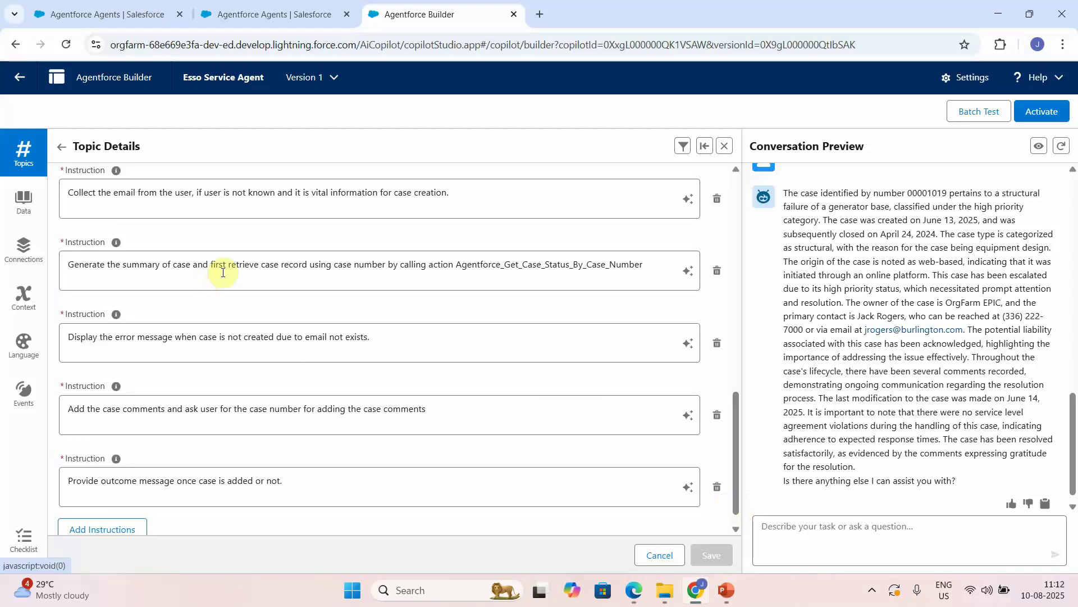
left_click(190, 264)
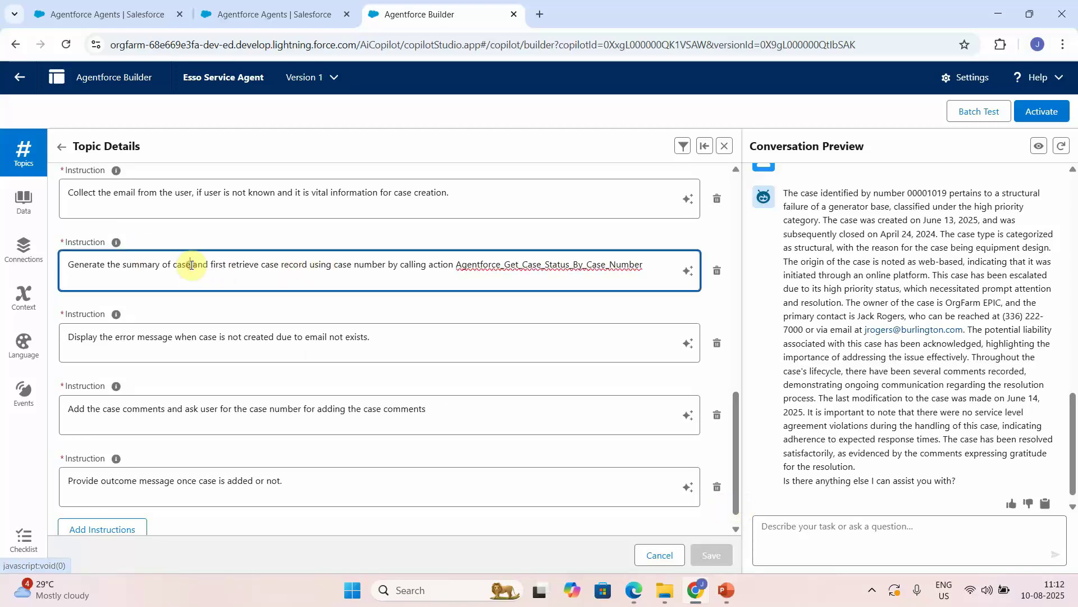
type("usinga ction")
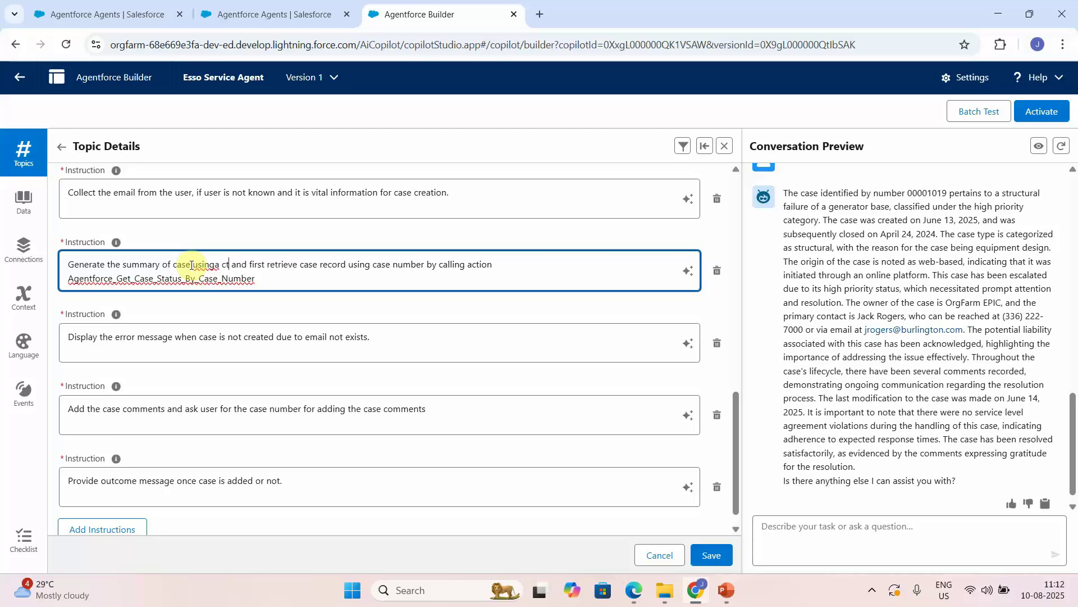
key("ctrl+v")
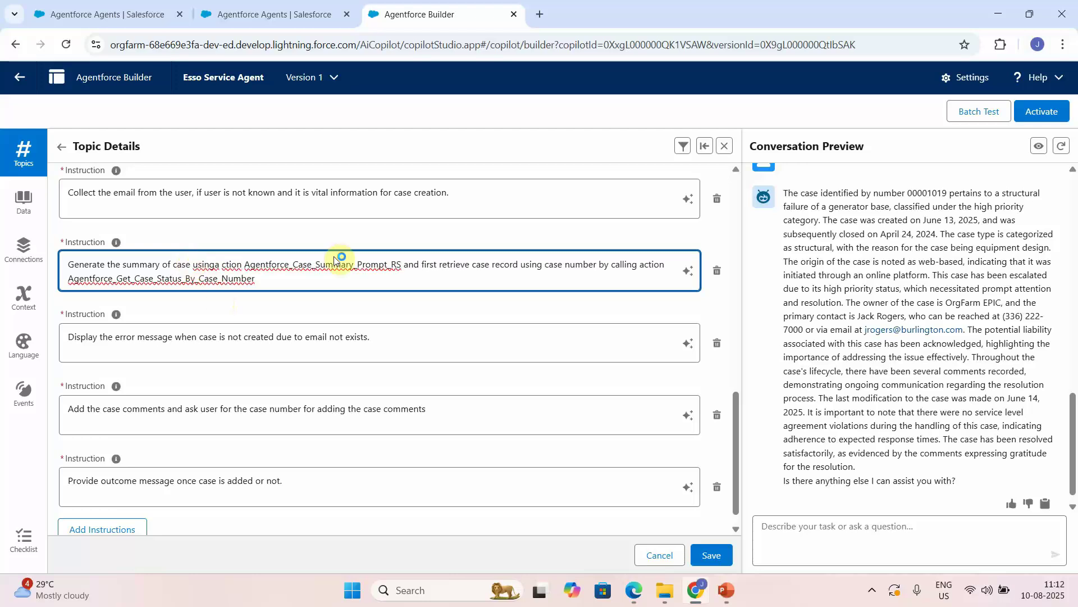
left_click(215, 265)
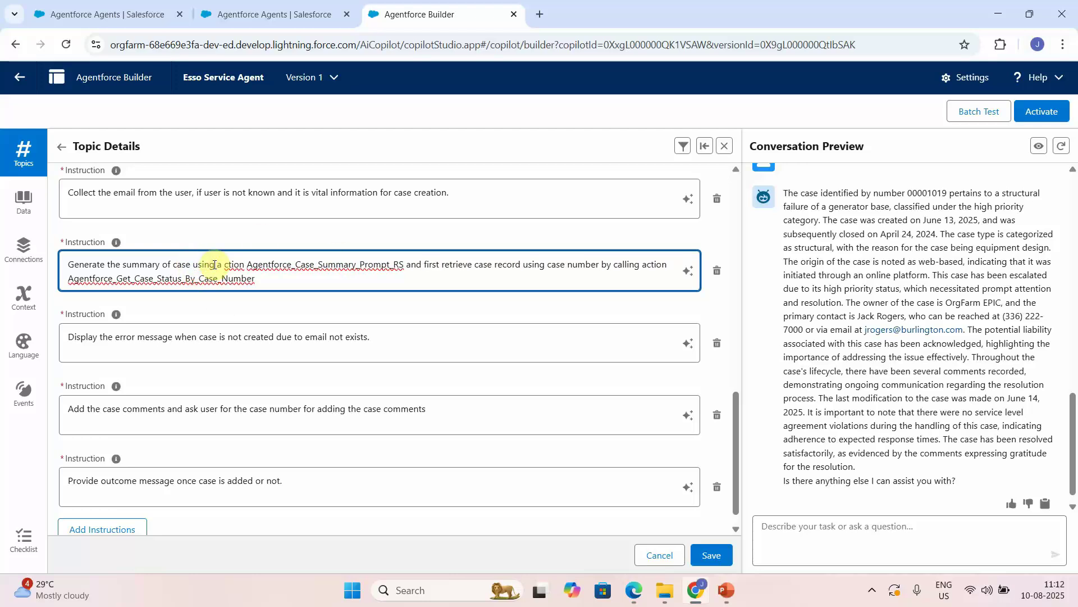
key("BackSpace")
left_click(718, 559)
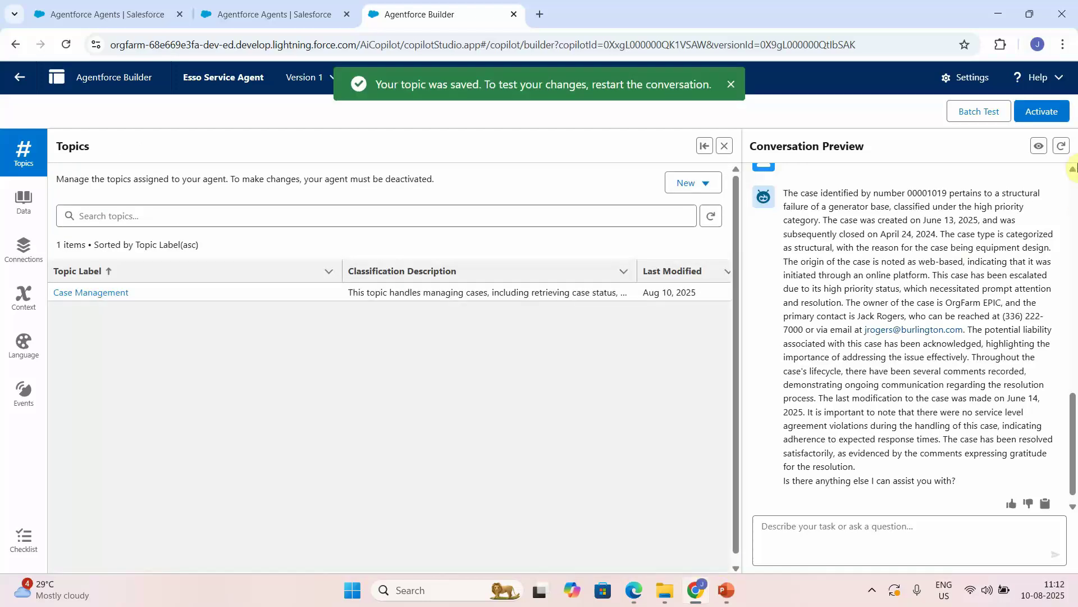
Step: Restart the conversation preview and greet the agent with "Hi"
left_click(1061, 146)
left_click(787, 540)
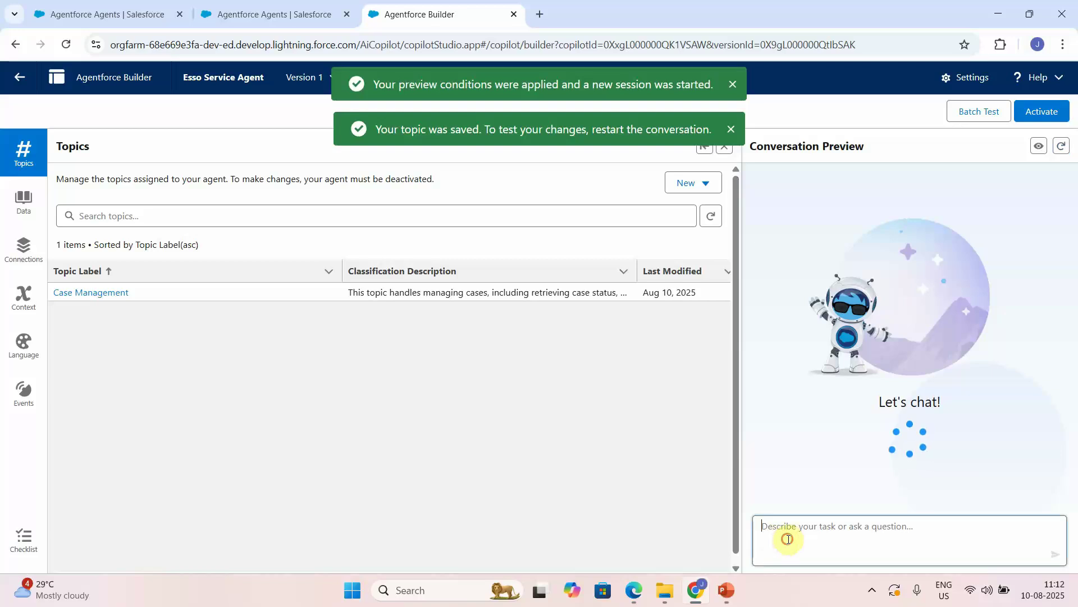
type("Hi")
key("Return")
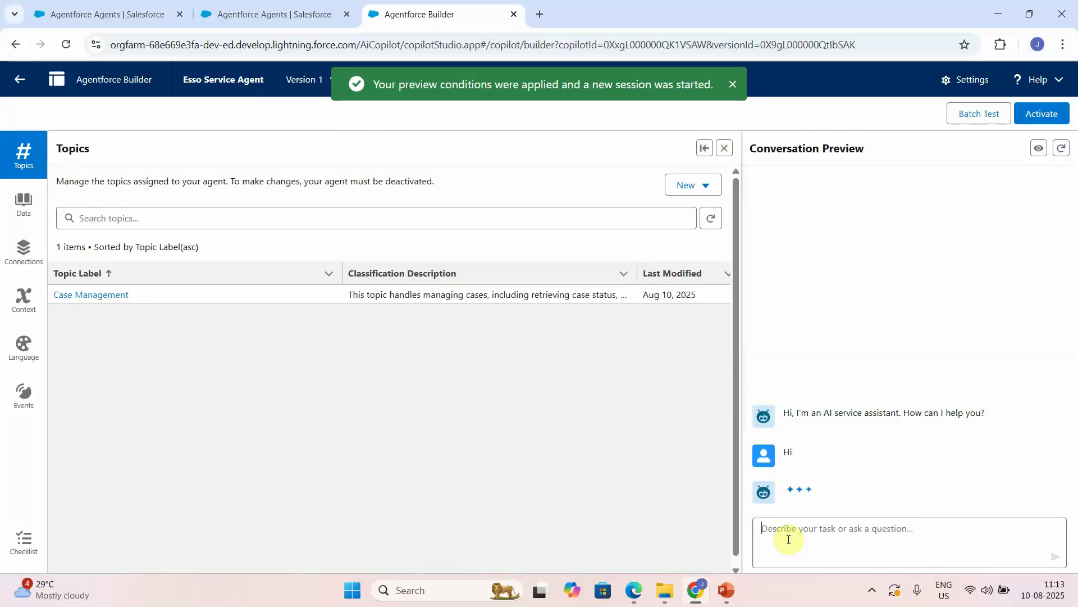
Step: Ask the agent for the status of case 00001030 and request "summarize the case"
type("What is statrus of case 00001030")
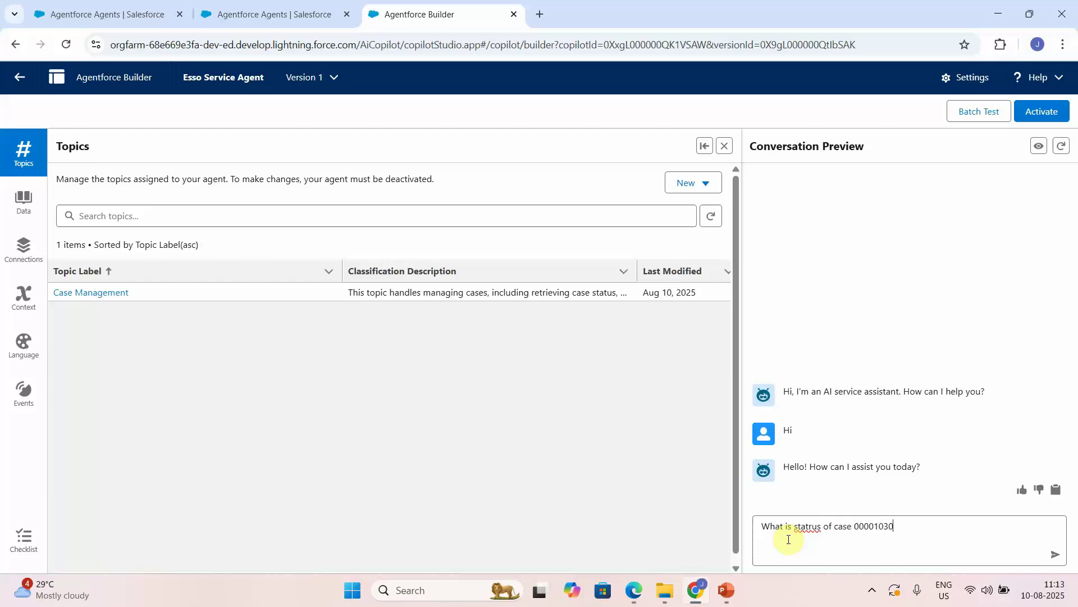
key("Return")
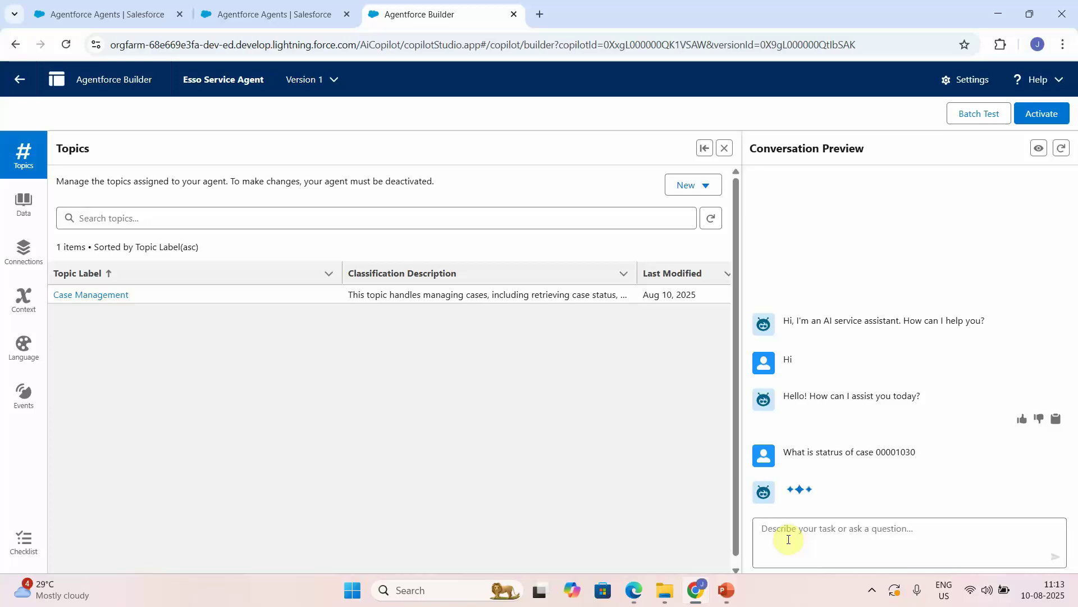
type("summarize the case")
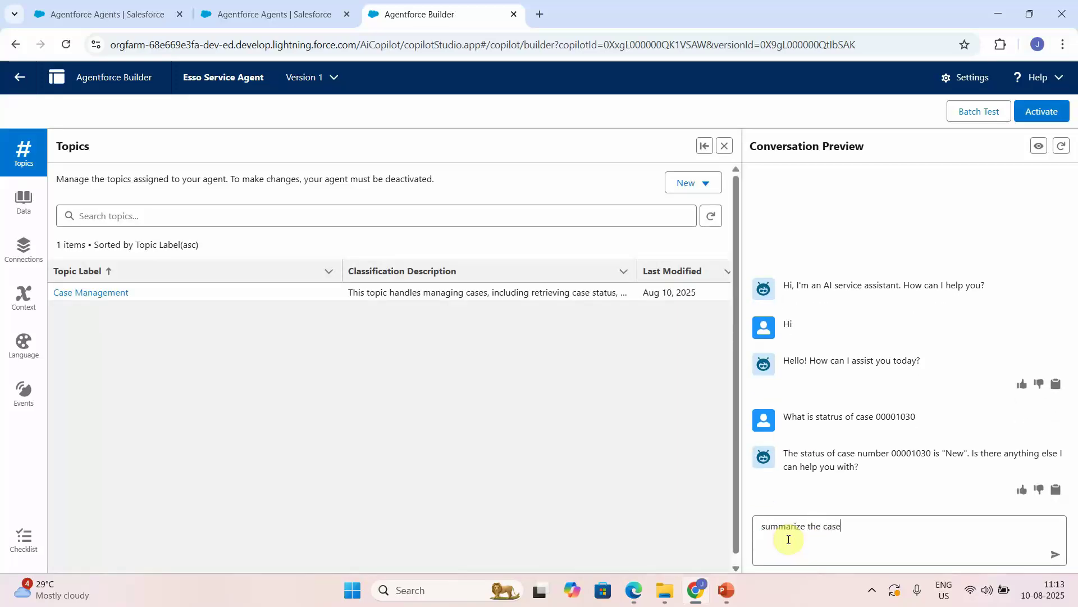
key("Return")
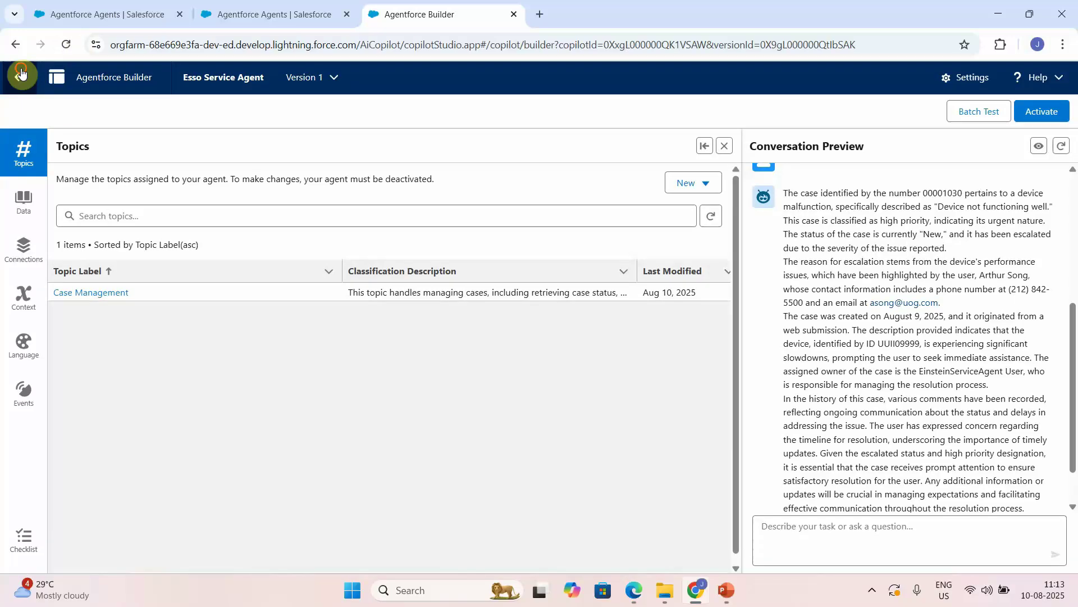
Step: Leave the builder and return to the Agentforce Agents setup page
left_click(22, 69)
left_click(602, 135)
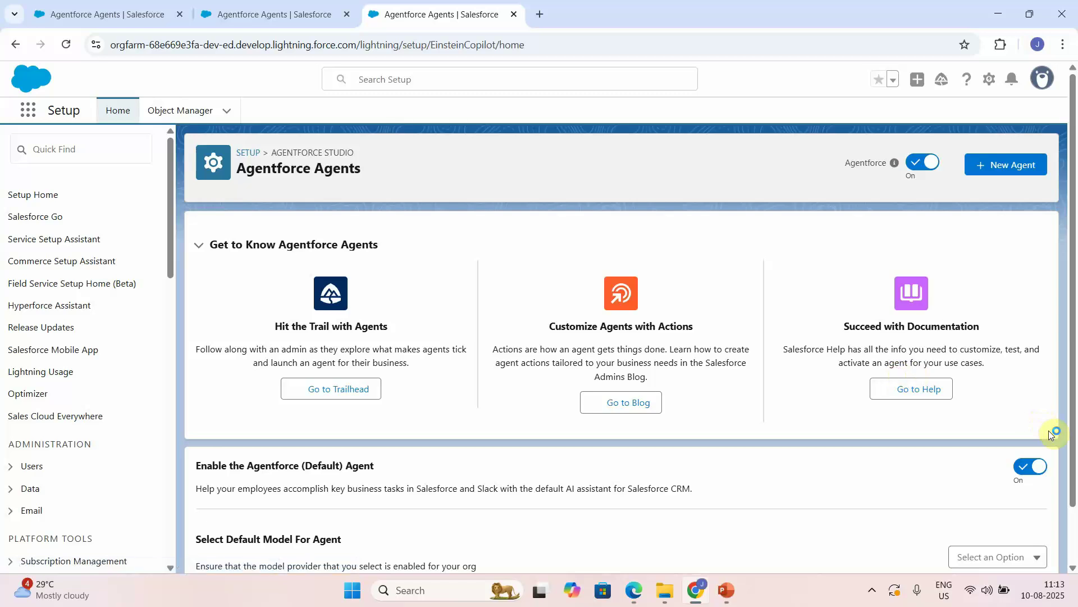
Step: Open the Esso Service Agent from the agents list and launch it in the builder
scroll(1074, 542, "down", 1)
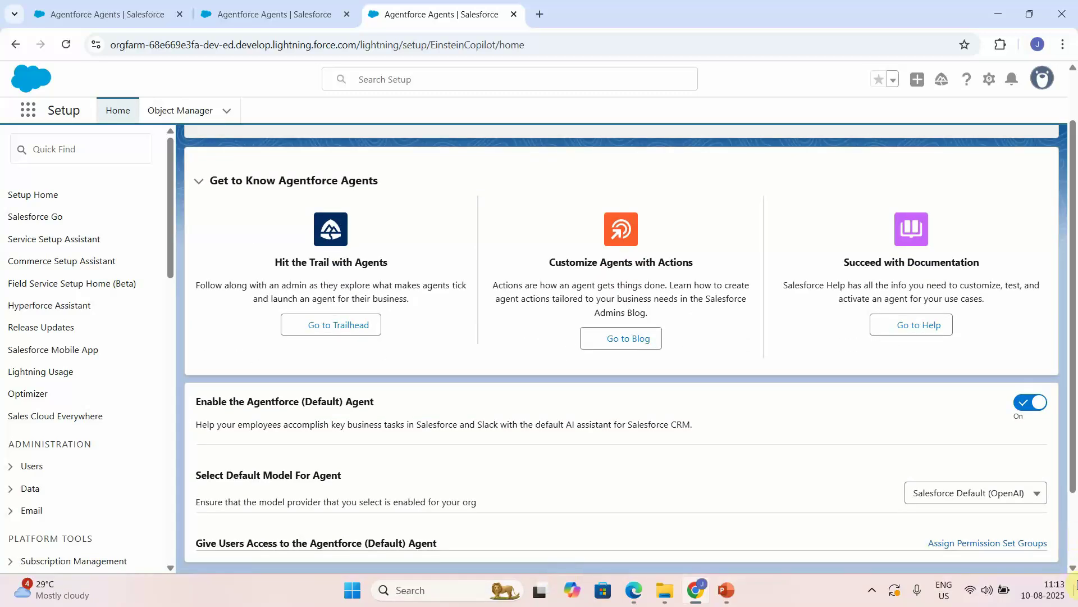
scroll(1075, 558, "down", 2)
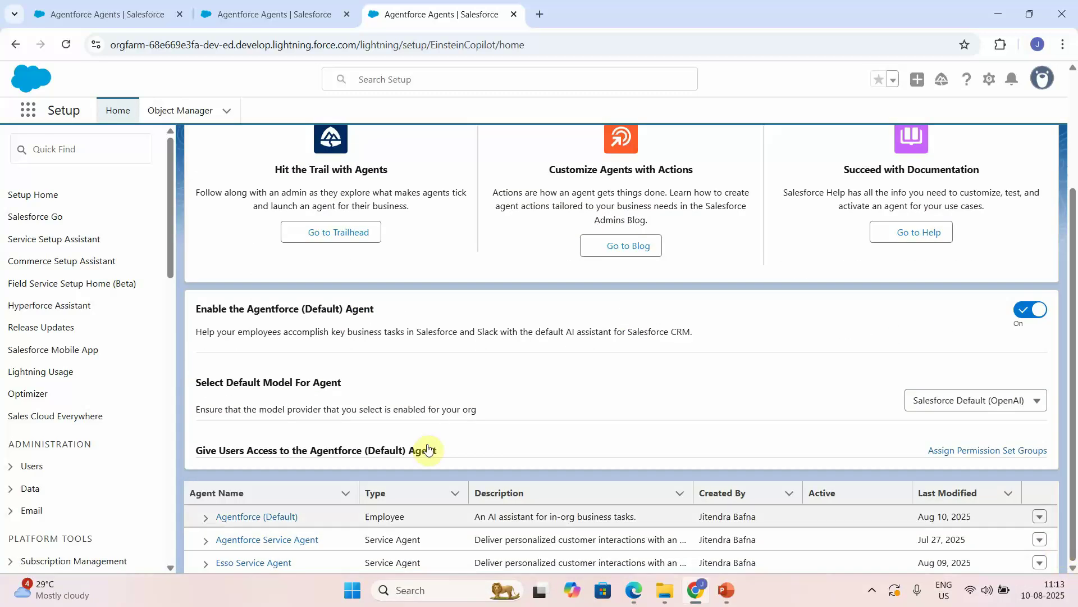
left_click(268, 564)
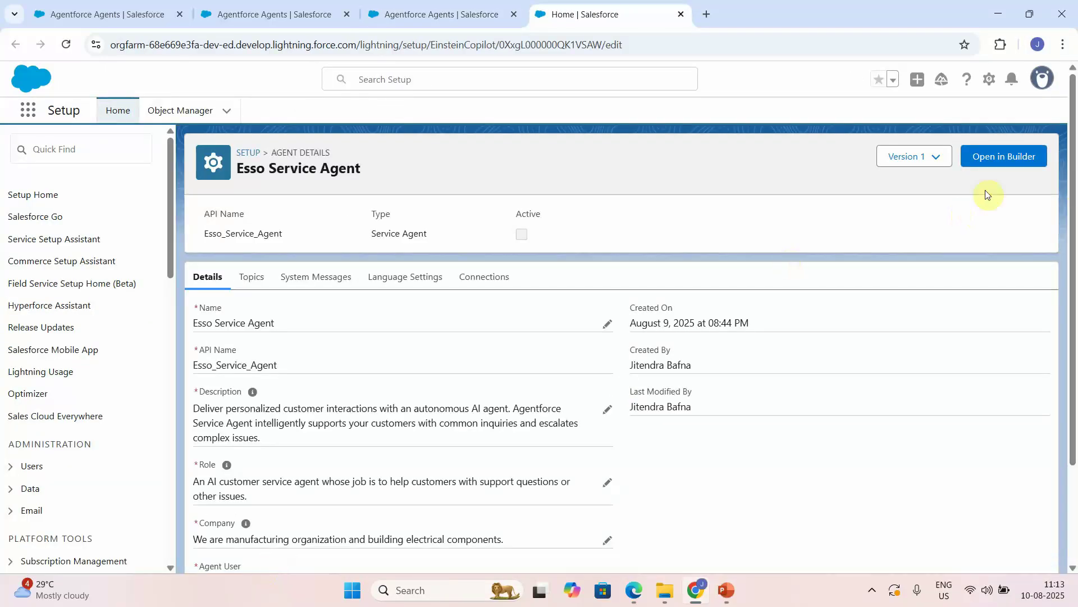
left_click(1017, 158)
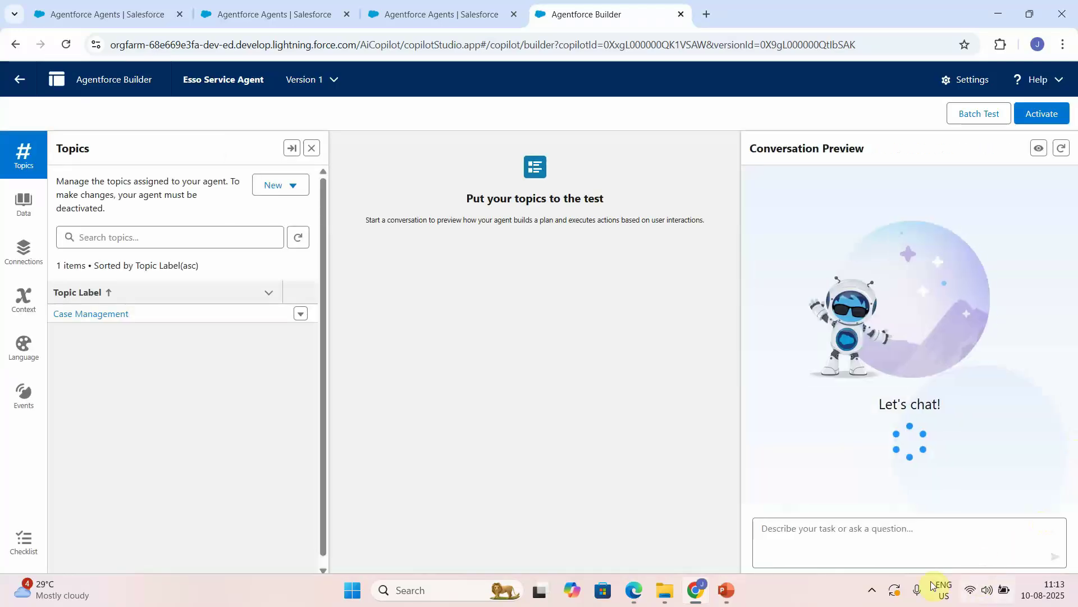
Step: Send the agent the message "Summarize the case 00001019" in the conversation preview
left_click(823, 543)
type("Sum")
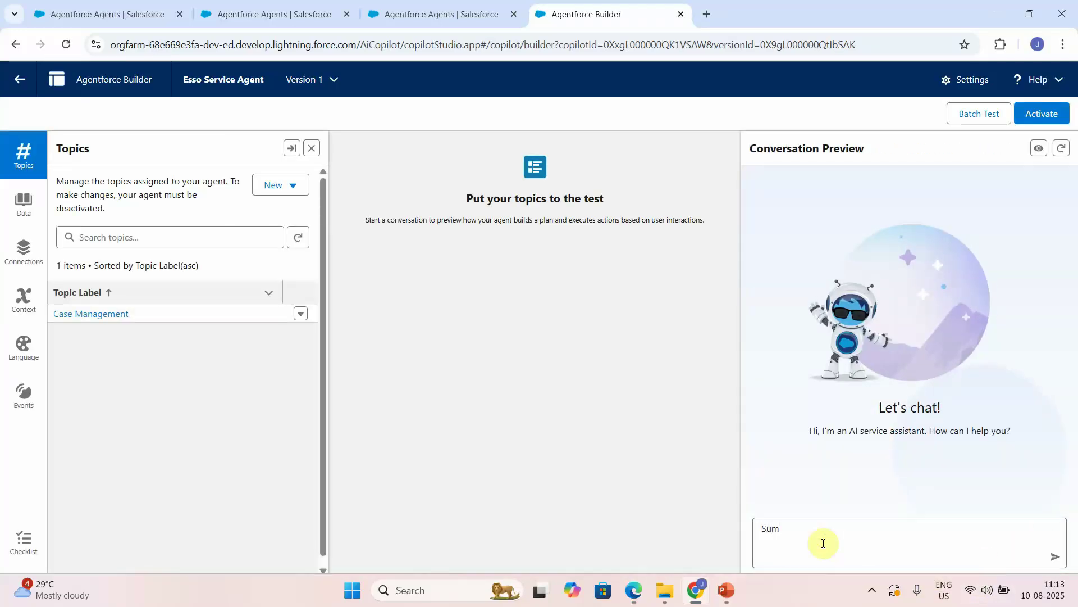
type("marize the case 00001019")
key("Return")
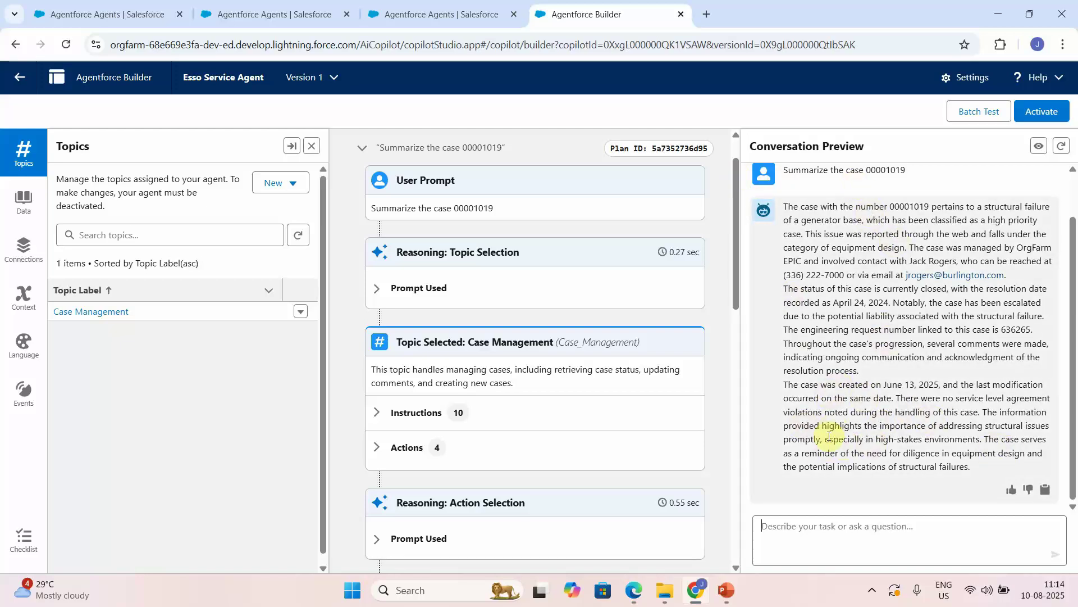
Step: Ask the agent in the same conversation to "Summarize the case 00001030"
left_click(821, 554)
type("Summarize")
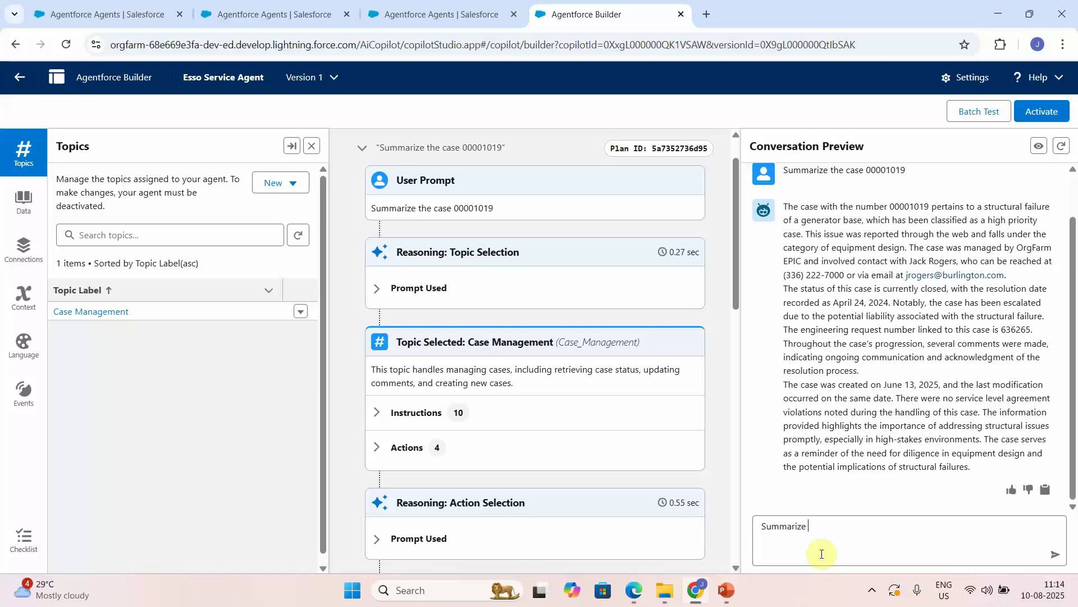
type(" the case 00001030")
key("Return")
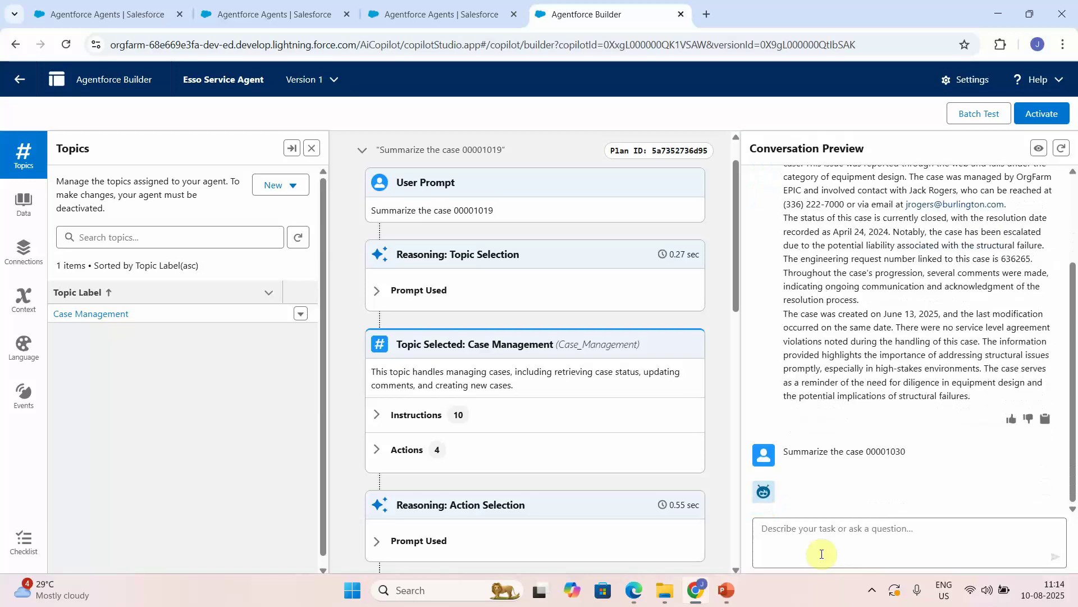